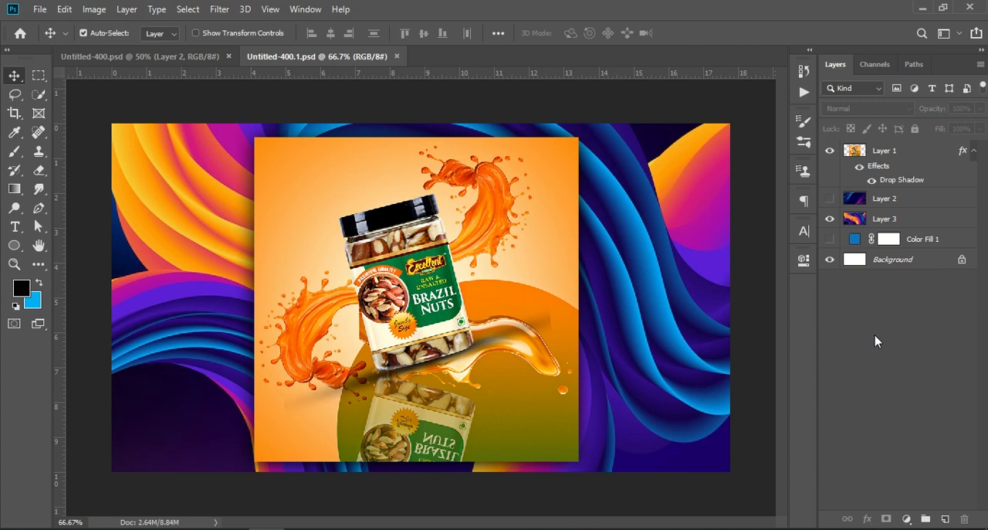
Examine the finished jar poster in Untitled-400.1.psd up close, then switch to Untitled-400.psd.
key(ctrl+KP_Add)
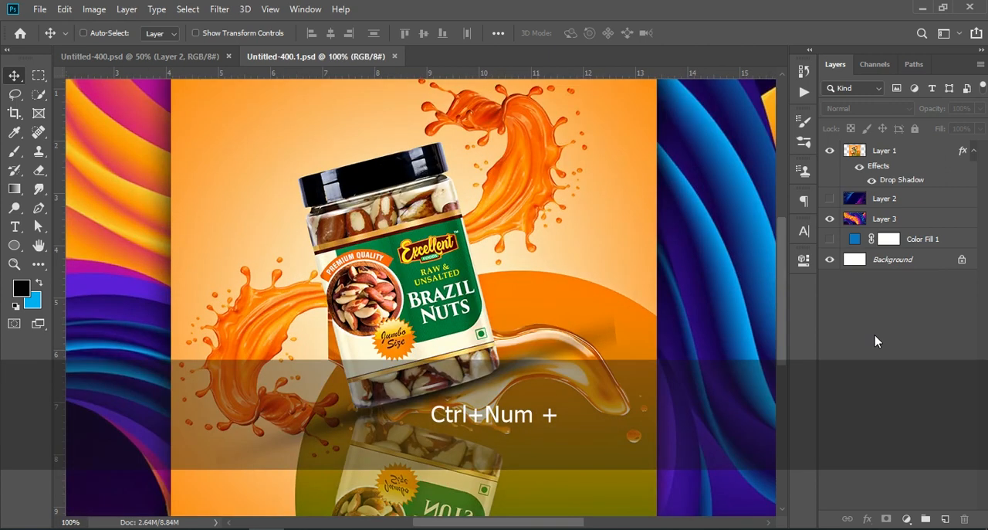
scroll(516, 263, down, 5)
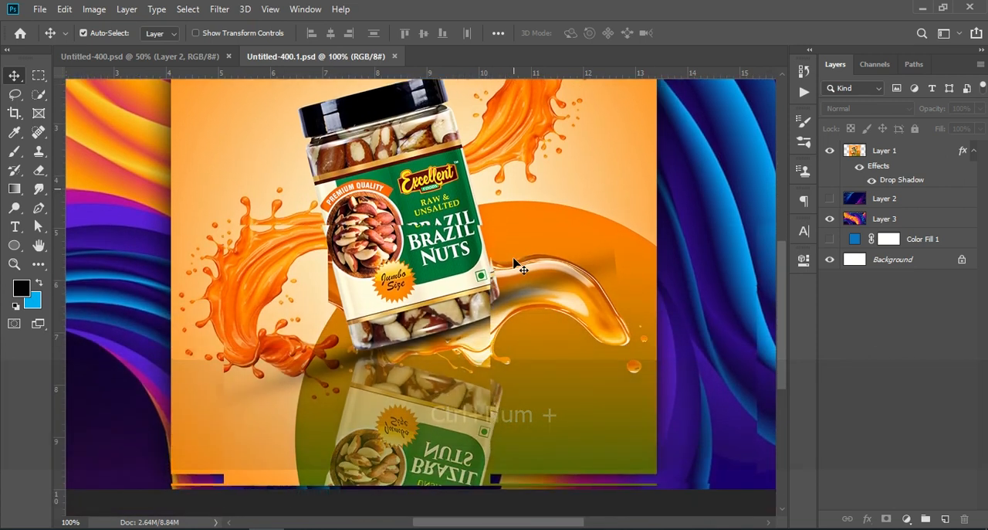
scroll(516, 263, down, 3)
scroll(516, 263, up, 8)
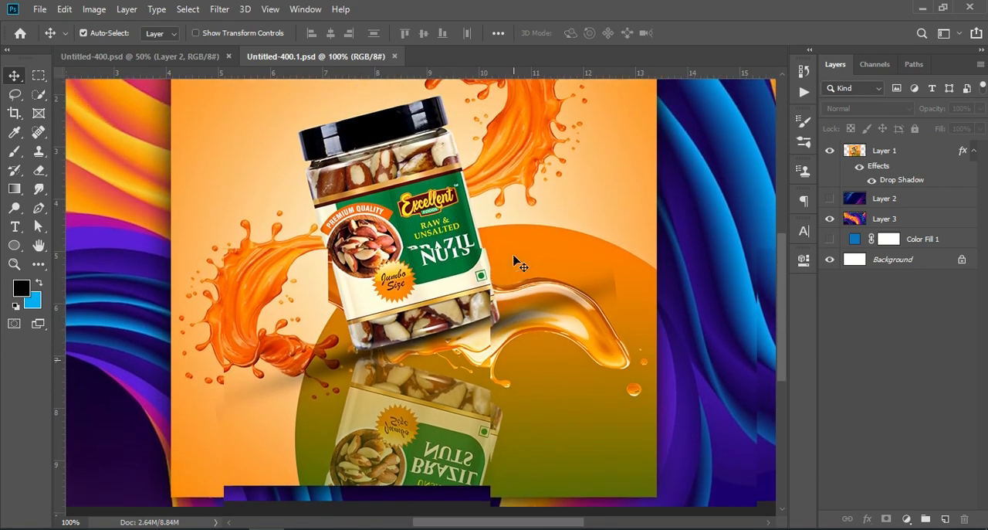
scroll(516, 262, up, 5)
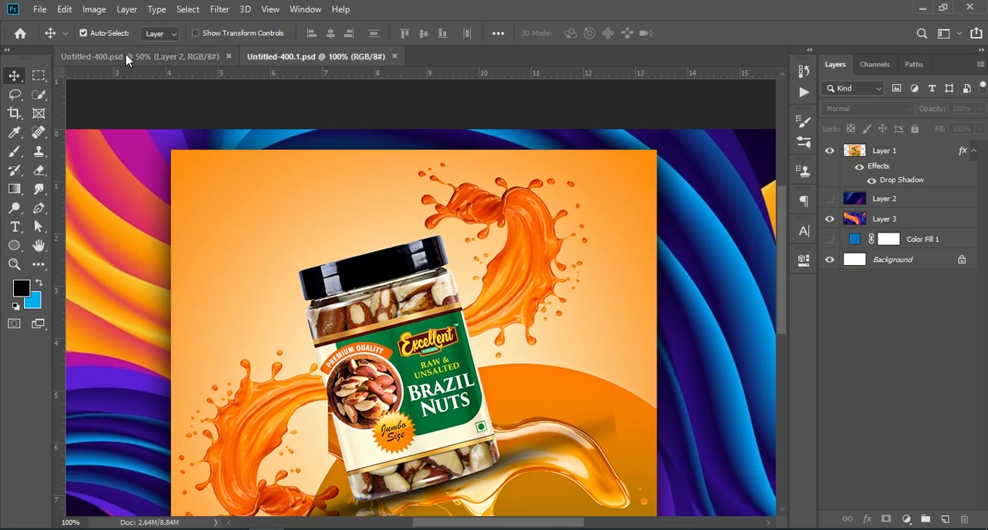
click(127, 56)
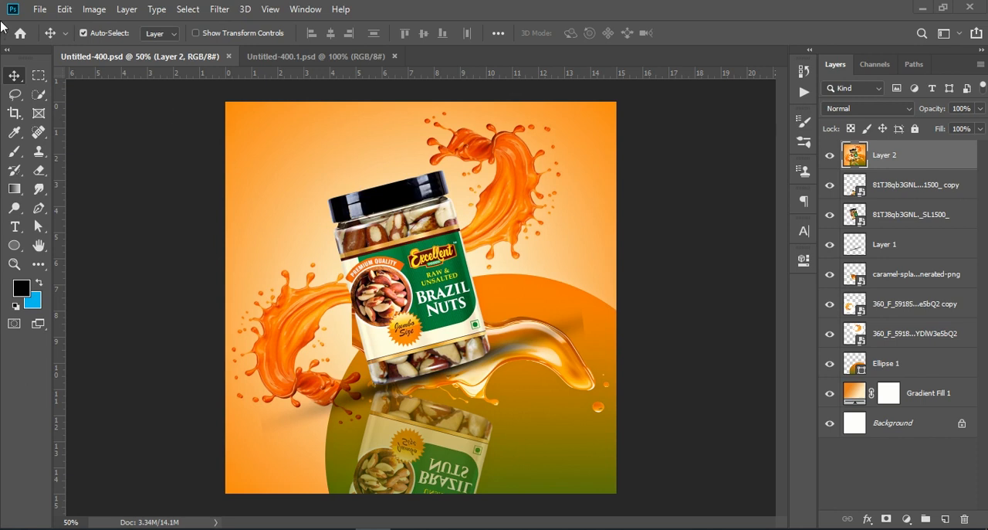
Create a new 1080 x 1080 px document at 72 ppi from the recent Custom preset.
click(41, 10)
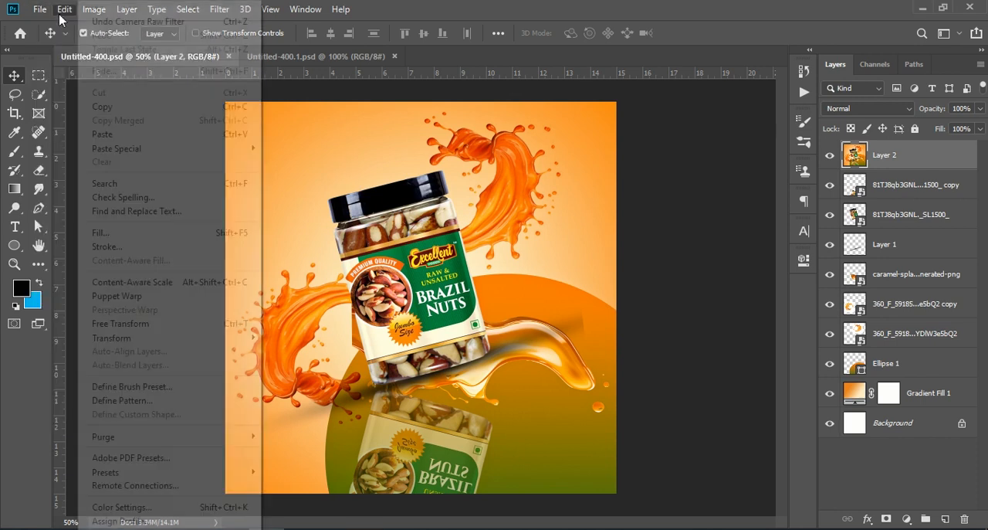
click(76, 30)
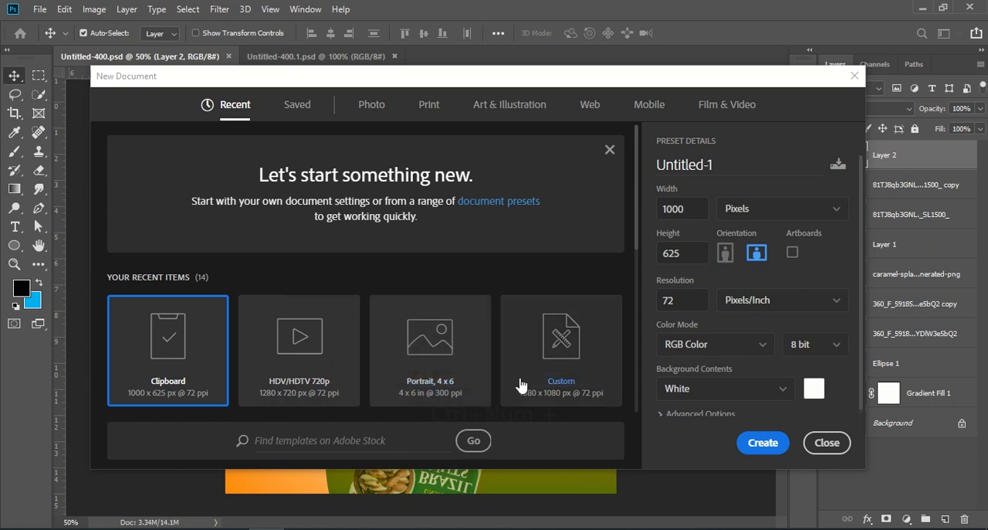
click(549, 368)
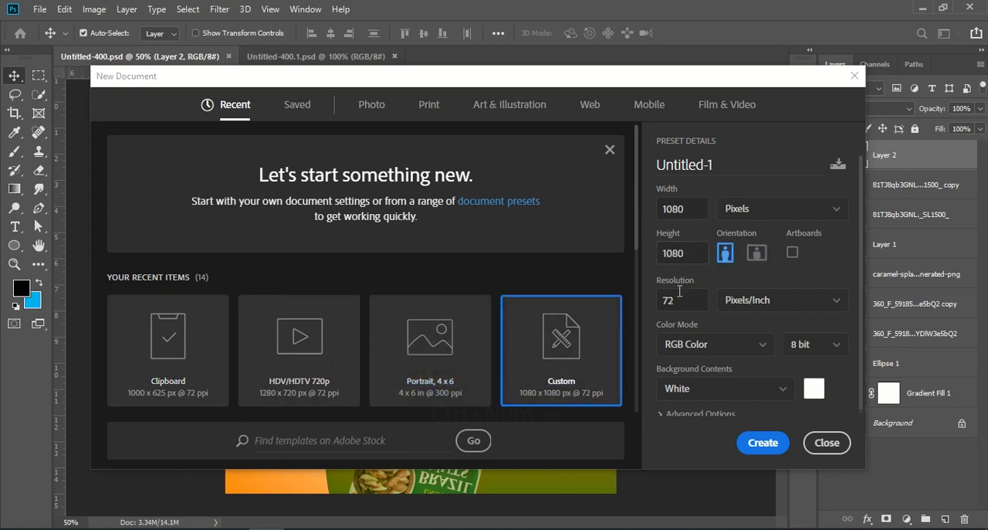
click(763, 446)
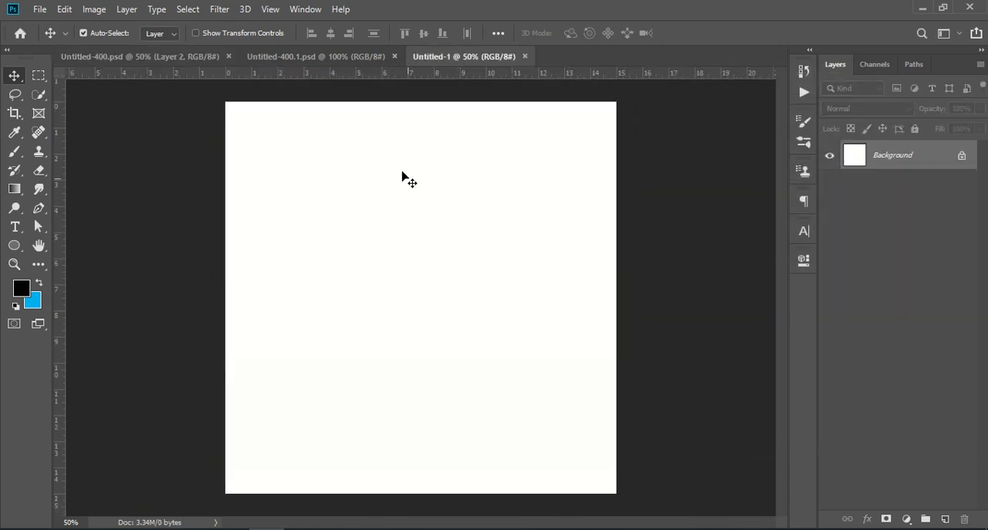
Place the Brazil nuts jar image 81TJ8qb3GNL._SL1500_ from Downloads as an embedded object.
click(38, 9)
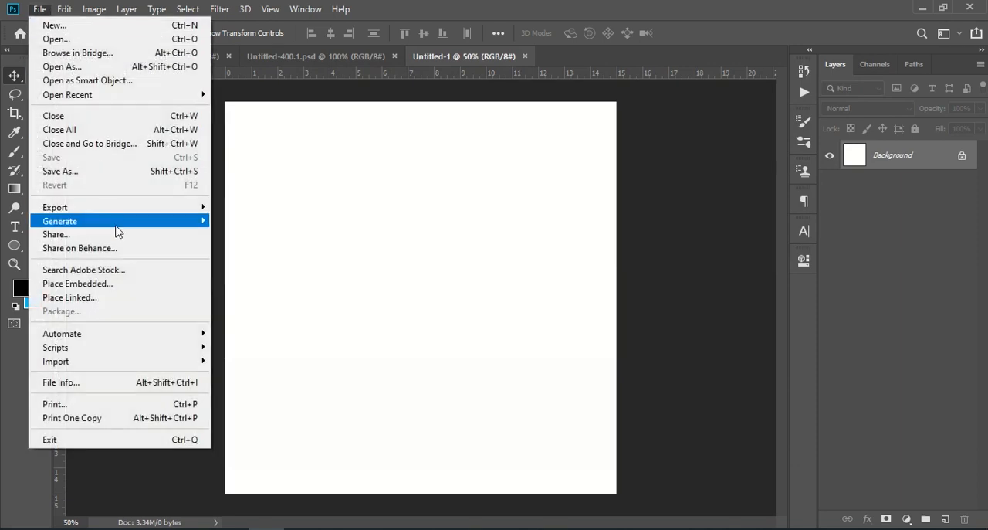
click(123, 284)
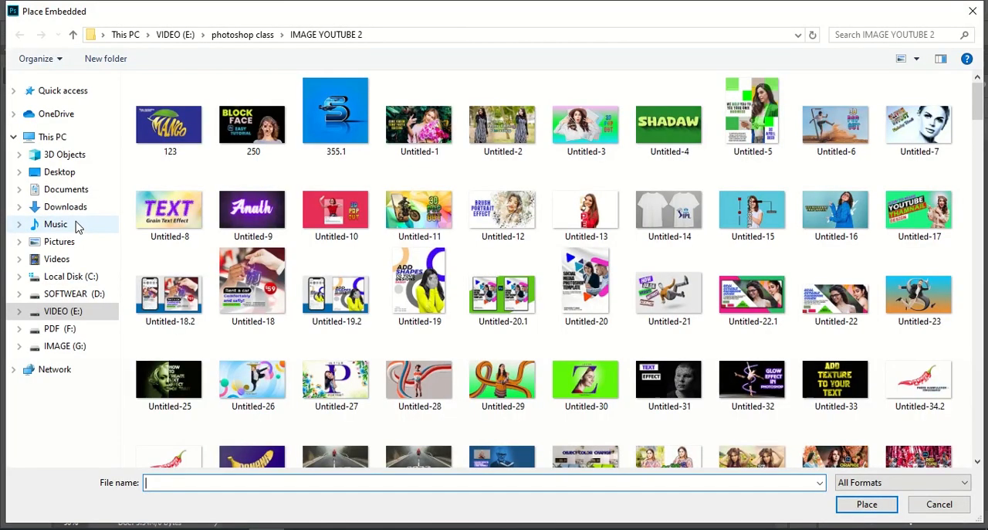
click(69, 205)
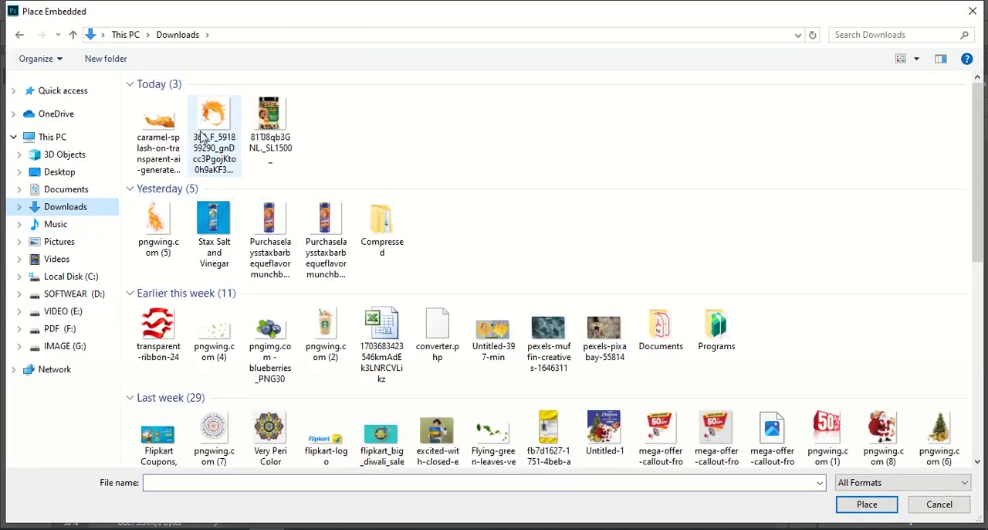
click(265, 113)
click(857, 506)
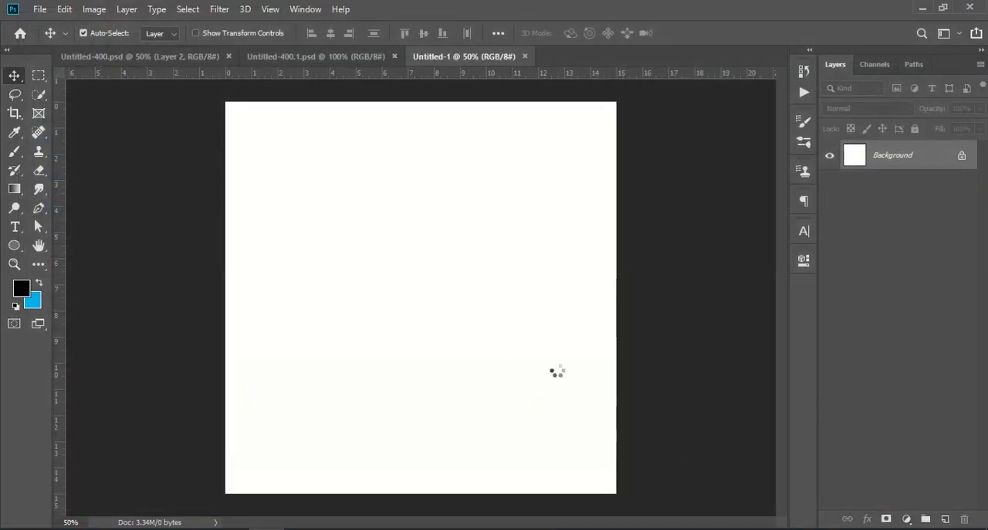
Scale down the placed jar image and position it near the centre of the canvas.
drag(623, 110, 443, 272)
drag(375, 319, 445, 256)
key(Return)
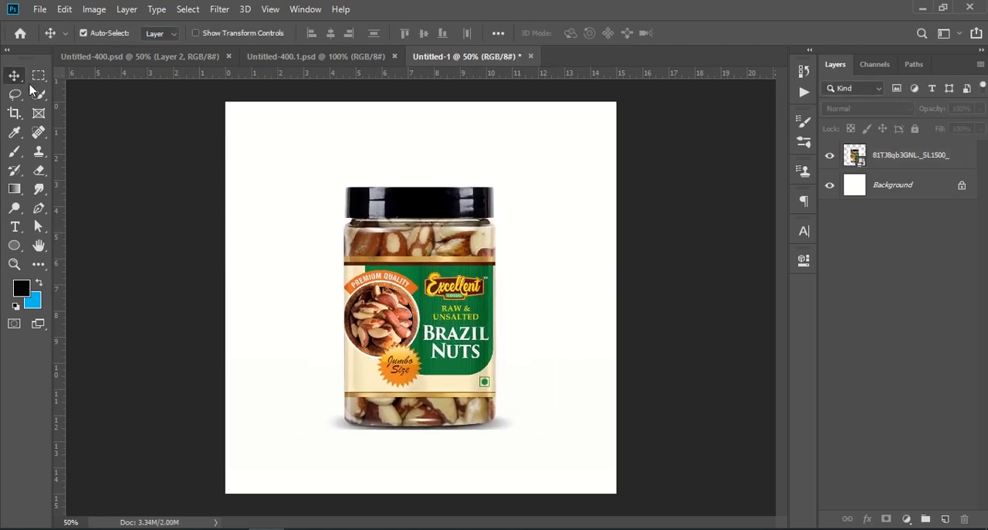
Select the whole jar, including its lid, on the 81TJ8qb3GNL._SL1500_ layer with the Quick Selection tool, leaving out the shadow beneath.
drag(38, 94, 106, 95)
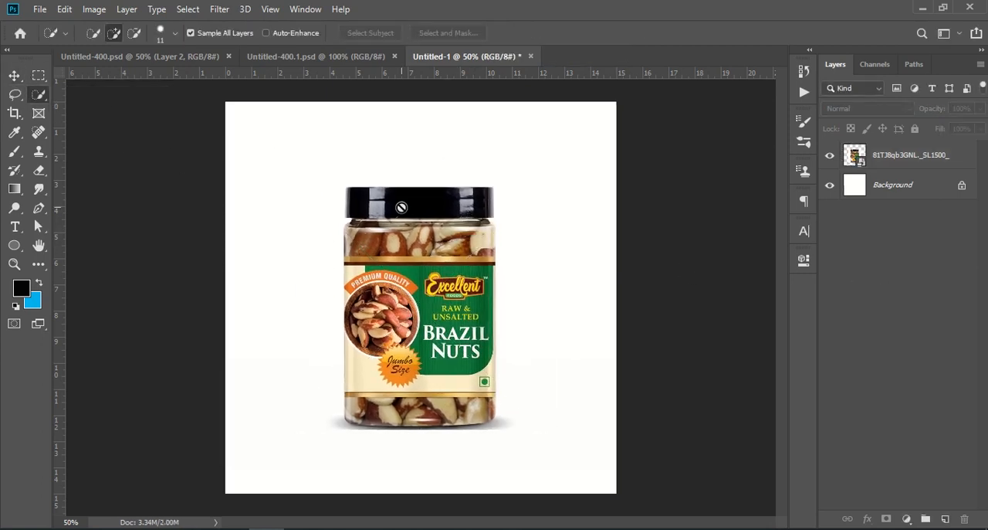
click(353, 196)
click(476, 210)
click(861, 167)
mouse_move(349, 190)
mouse_down()
mouse_move(357, 246)
mouse_move(406, 377)
mouse_move(444, 417)
mouse_move(367, 421)
mouse_move(355, 268)
mouse_up()
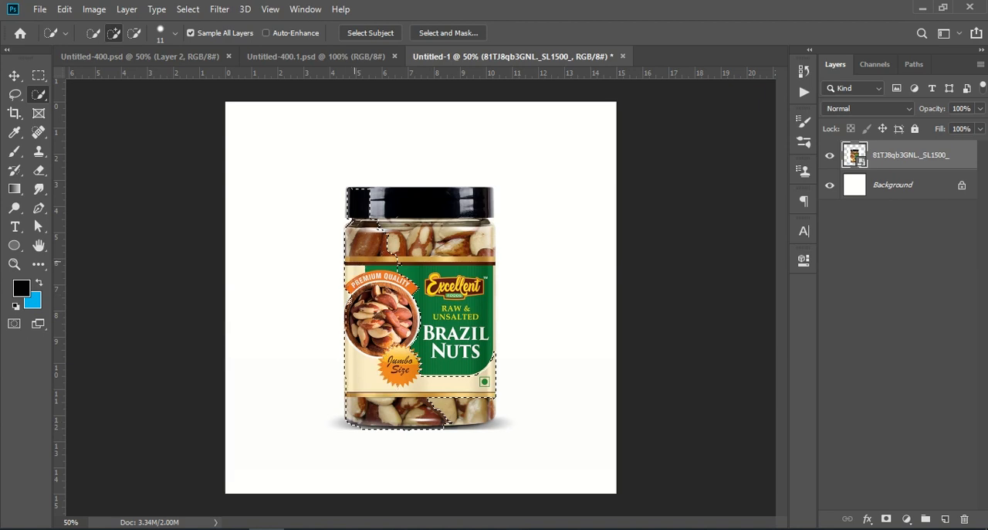
mouse_move(354, 319)
mouse_down()
mouse_move(413, 310)
mouse_move(458, 255)
mouse_move(444, 221)
mouse_move(407, 202)
mouse_up()
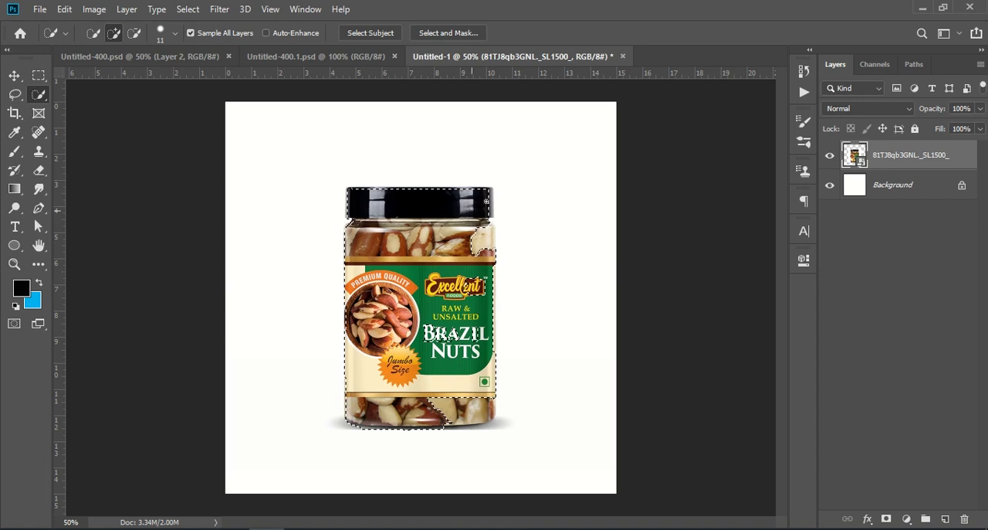
drag(478, 333, 487, 411)
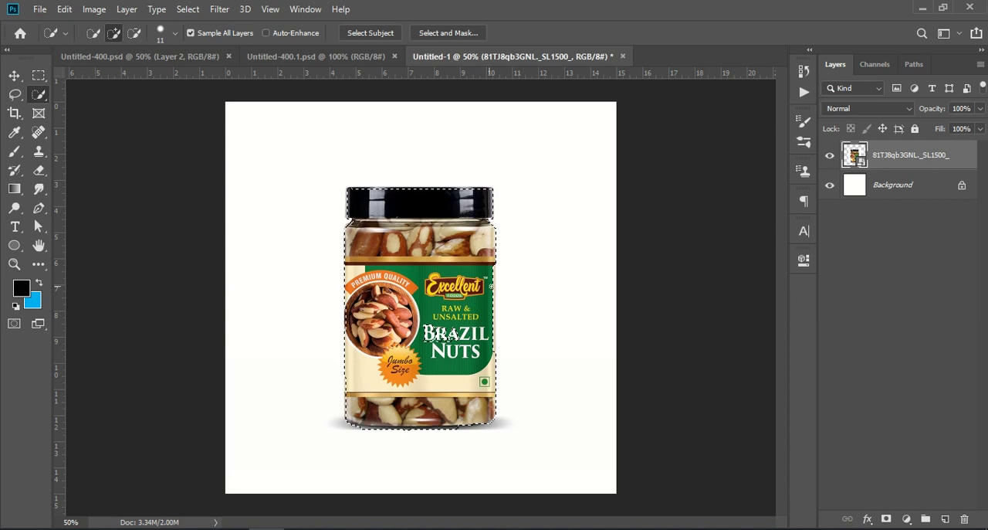
click(493, 272)
key(alt)
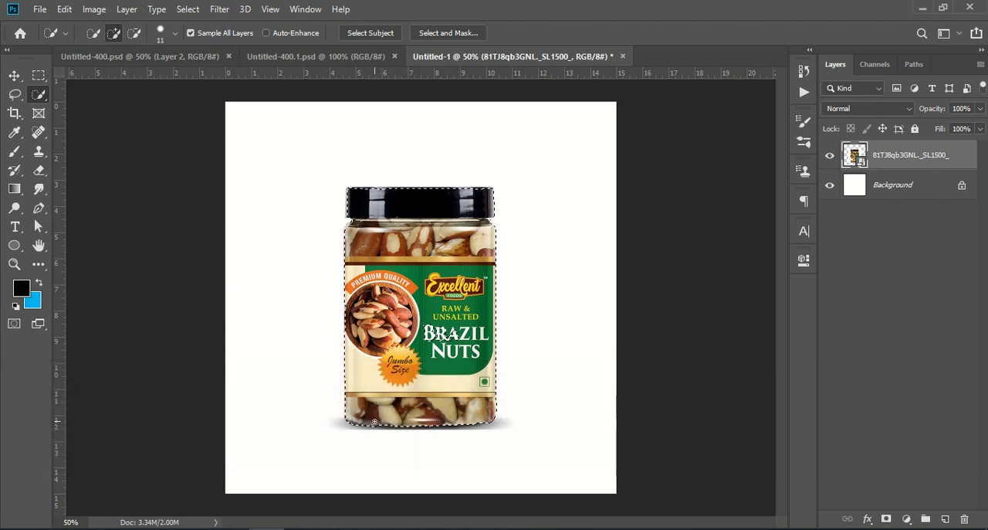
key(alt)
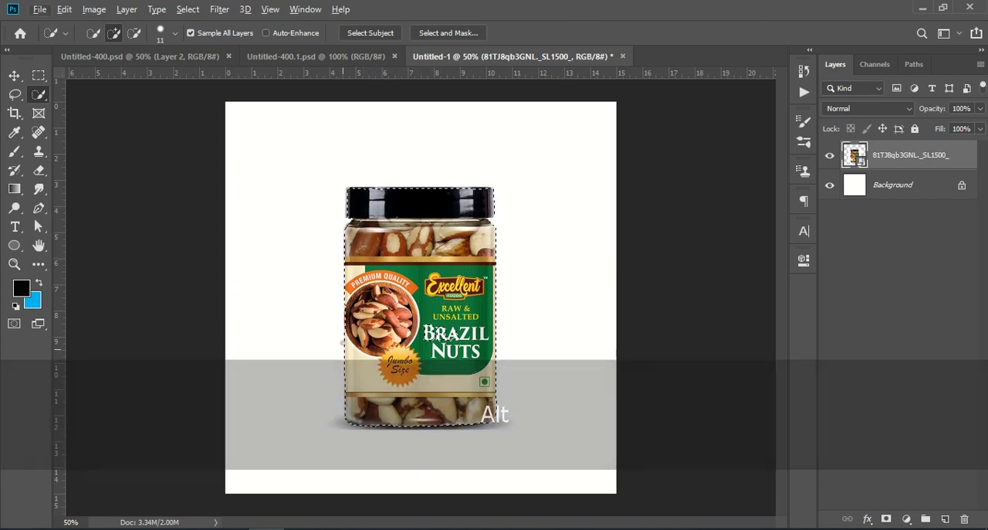
key(ctrl+plus)
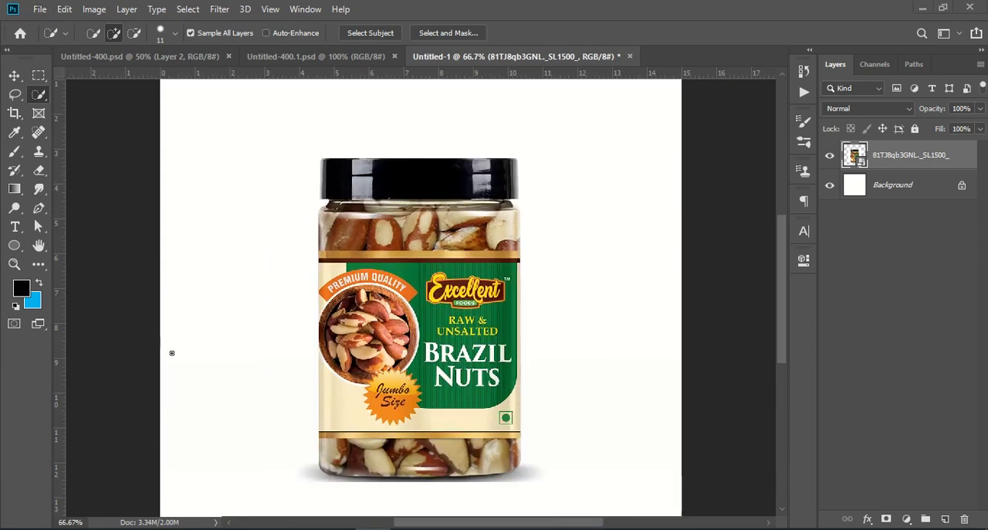
ctrl+click(855, 155)
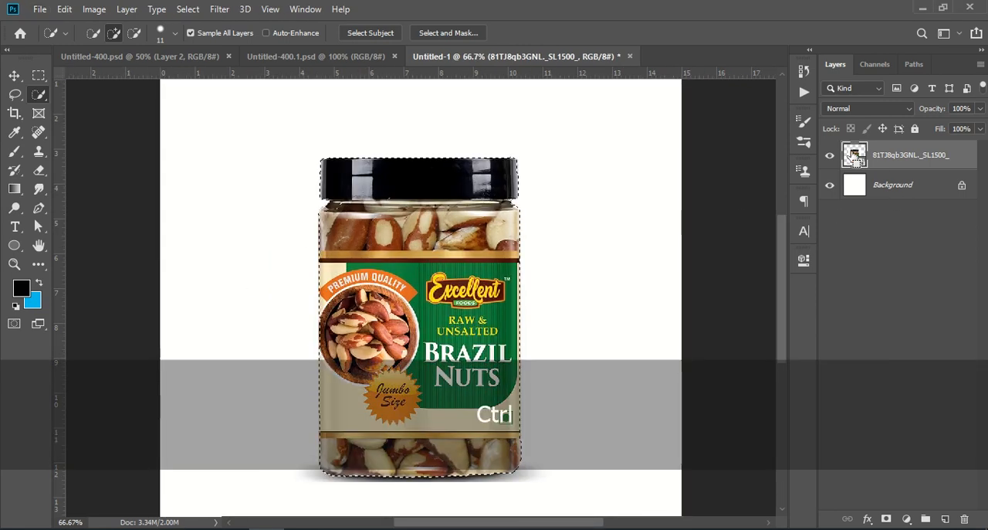
click(895, 312)
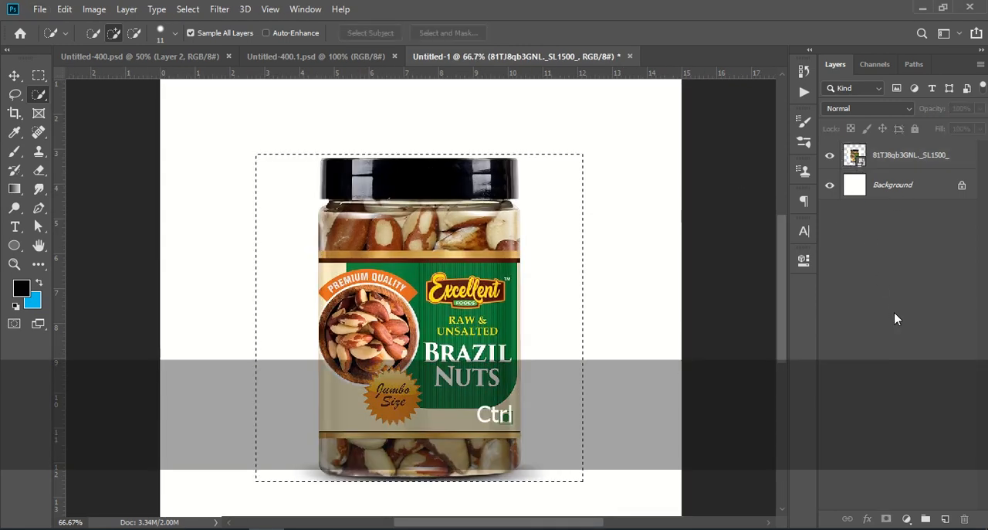
click(856, 156)
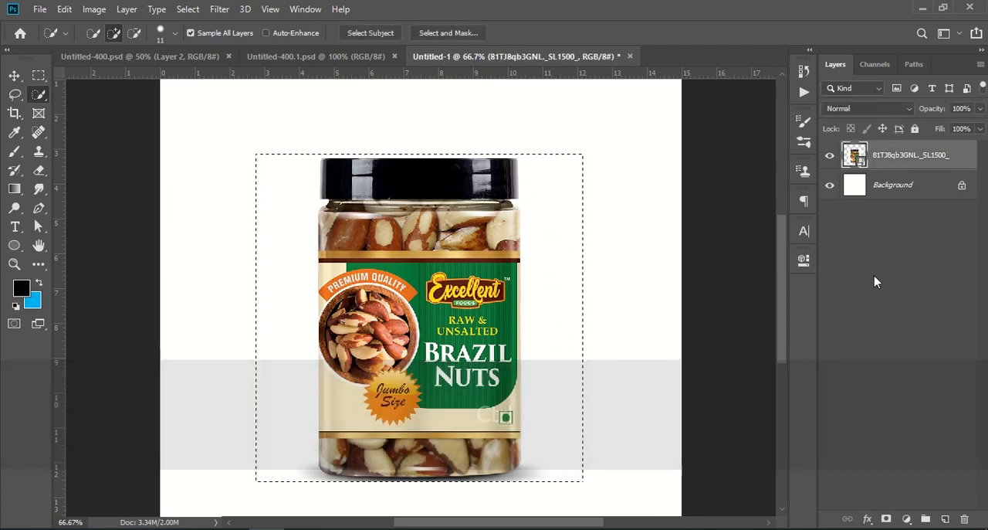
key(ctrl+z)
key(ctrl+z)
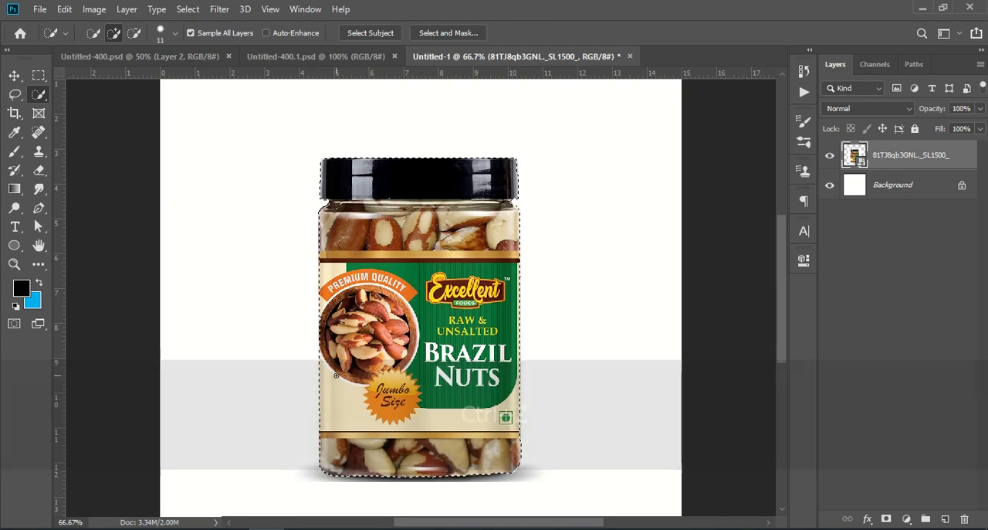
Refine the jar selection with Smooth 18, Feather 1.3 px, Contrast 31% and Shift Edge -79%, and output it as a layer mask.
click(451, 34)
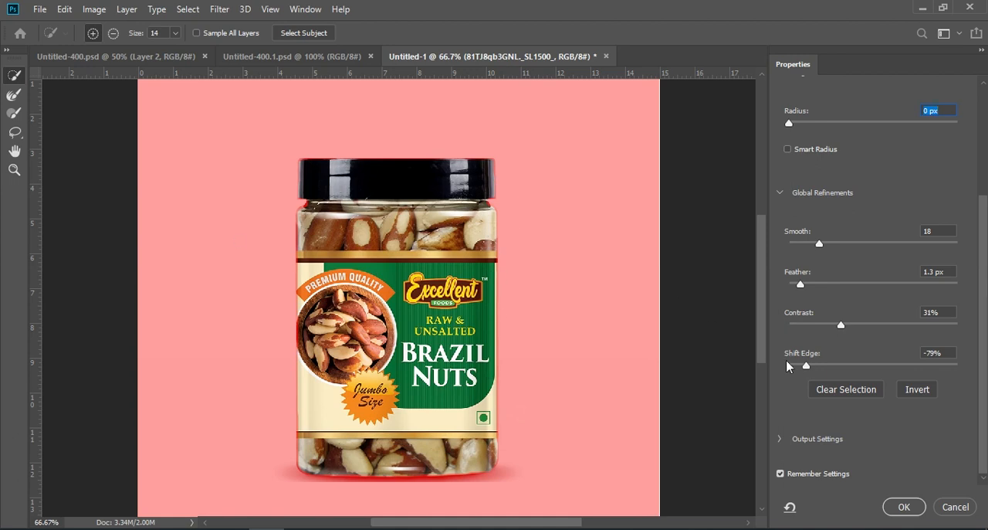
click(907, 509)
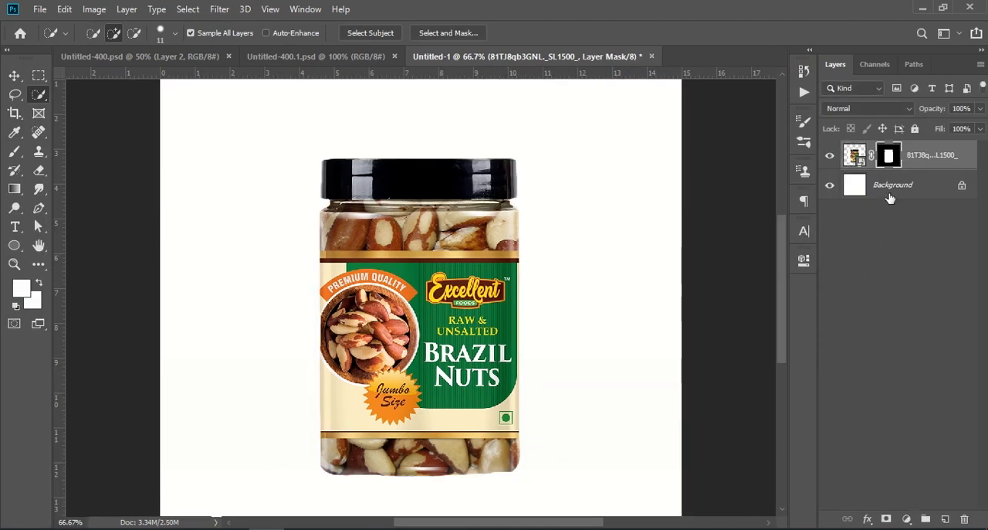
Scale the masked jar to about 81% and rotate it about -11.2 degrees with Free Transform.
key(ctrl+t)
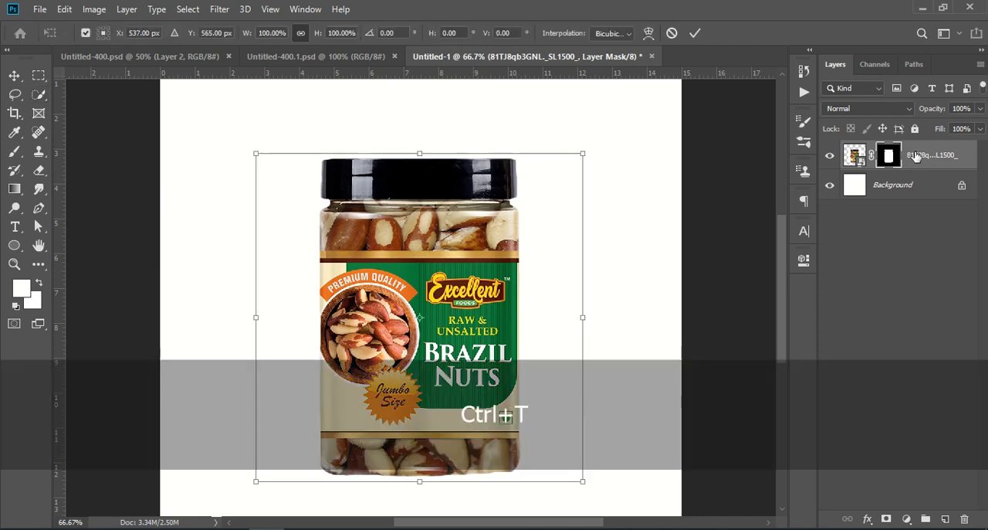
drag(583, 153, 523, 179)
drag(430, 340, 454, 298)
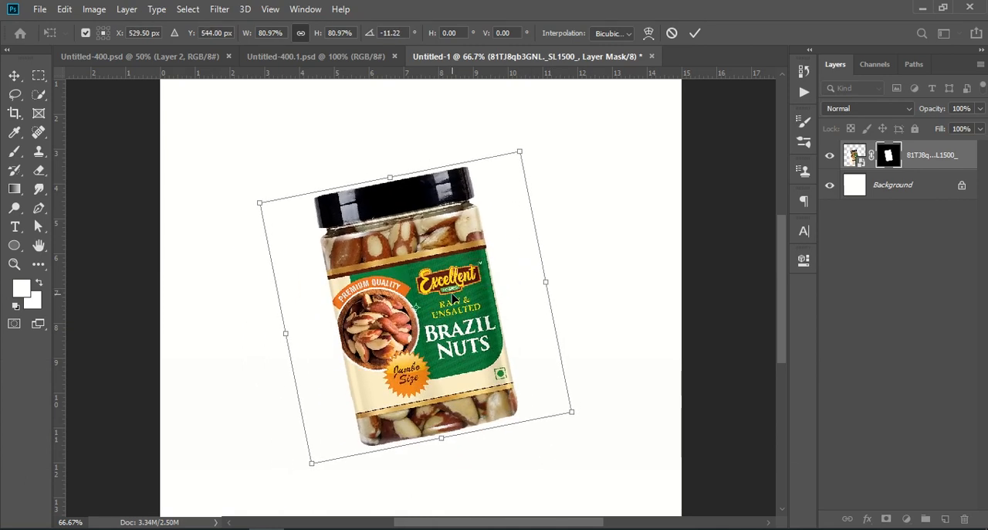
key(ctrl+KP_Subtract)
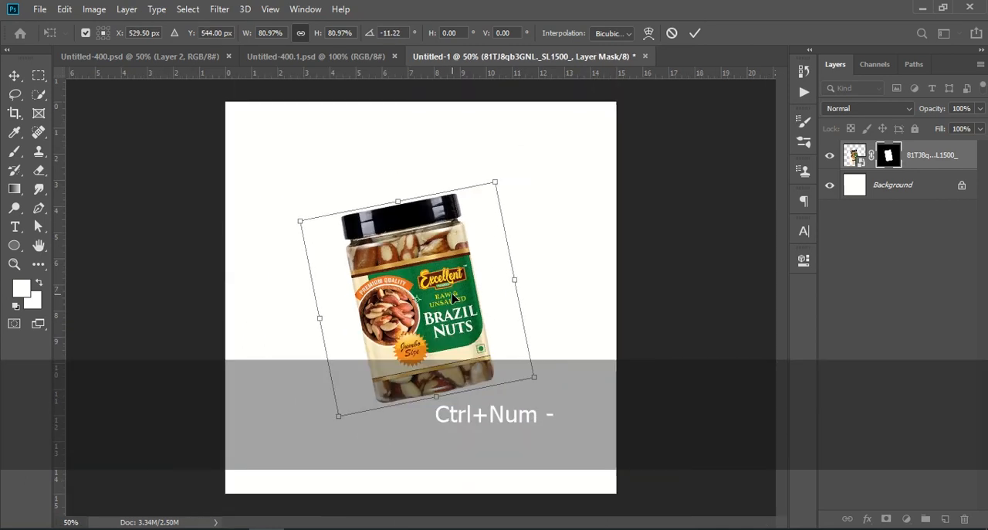
click(923, 299)
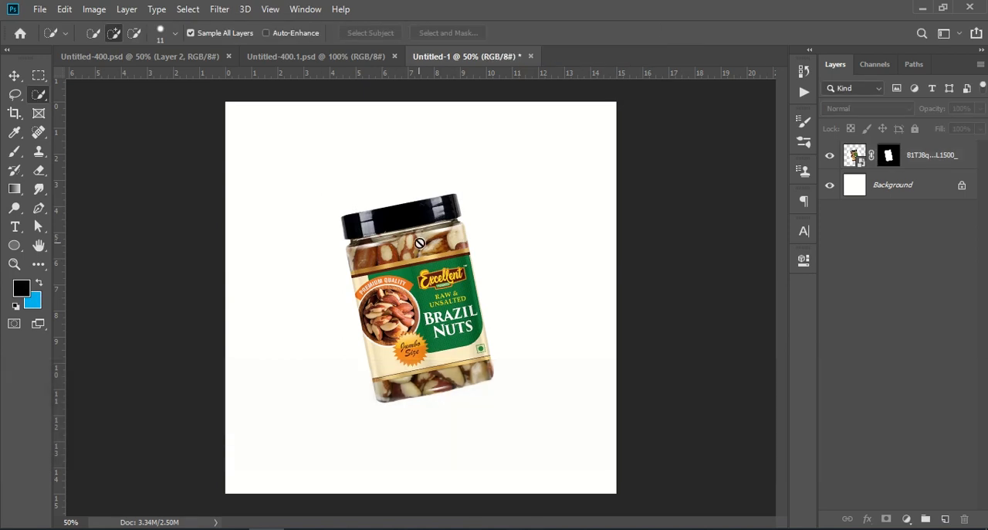
Move the tilted jar slightly up and to the left on the canvas, and deselect its layer.
click(14, 76)
drag(448, 309, 442, 304)
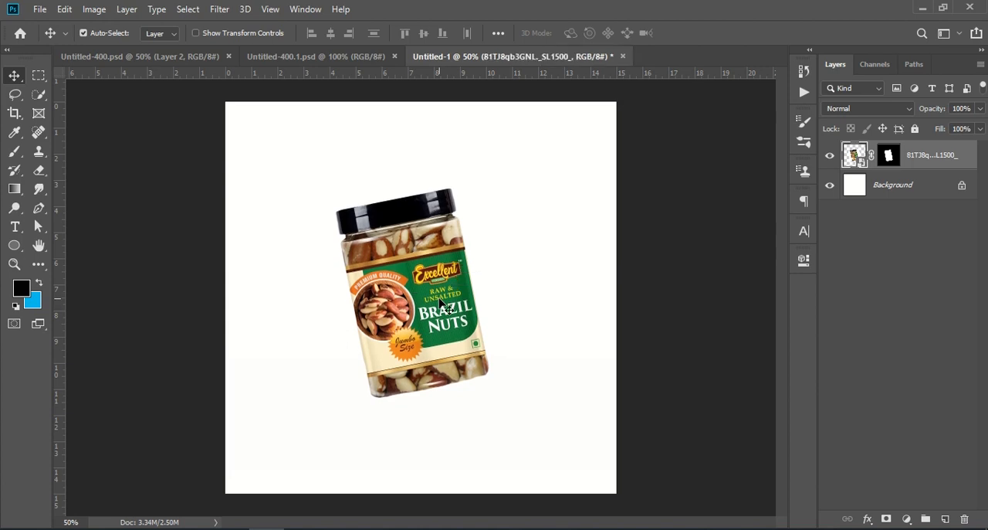
click(824, 370)
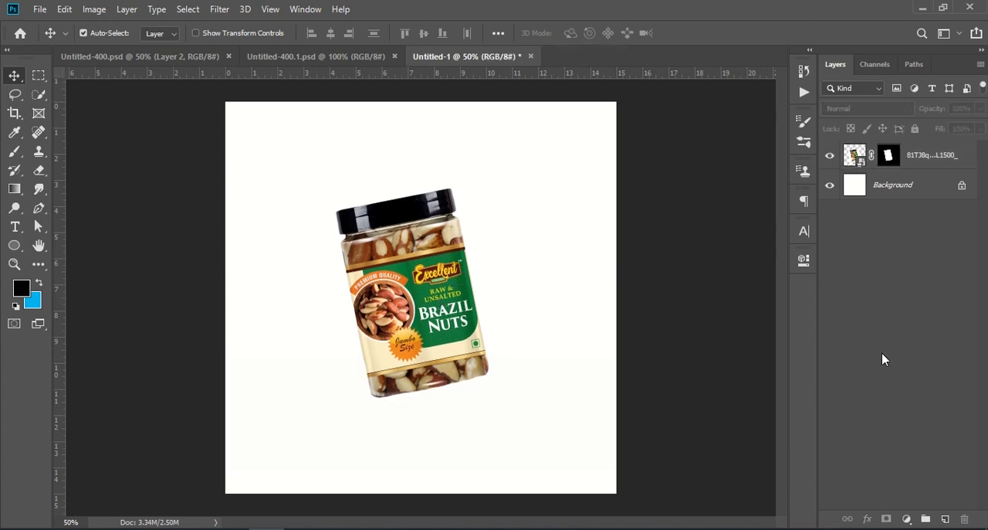
Add a Gradient Fill layer with Radial style, 90° angle and 150% scale, with Reverse and Dither enabled.
click(907, 519)
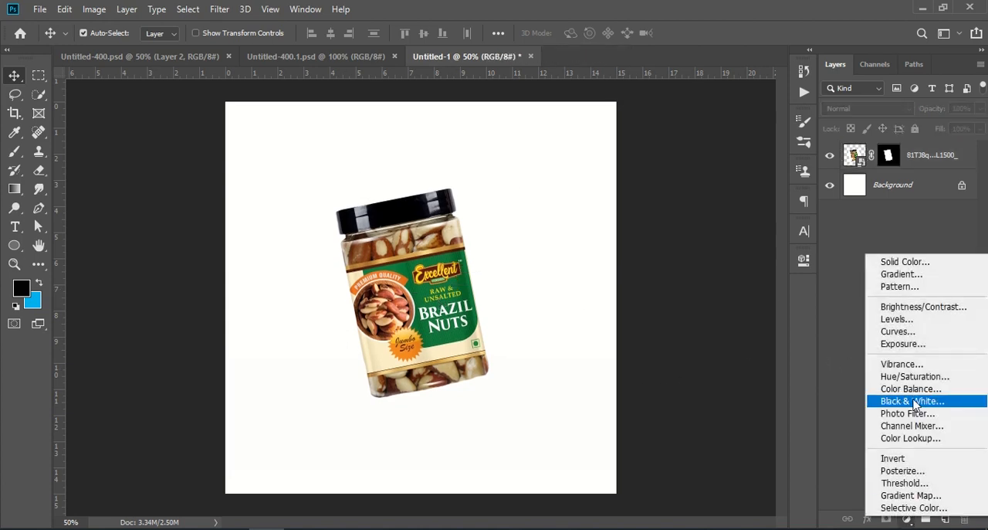
click(934, 275)
click(735, 186)
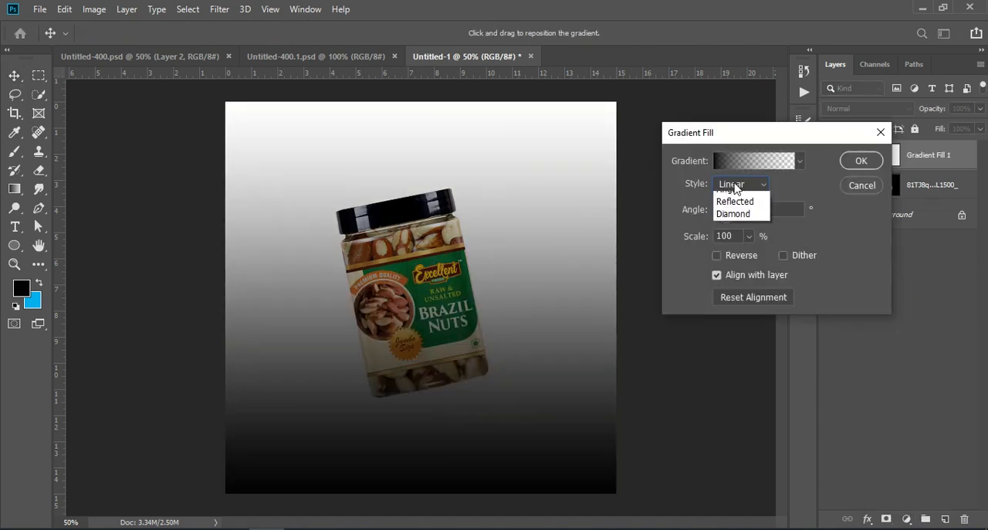
click(732, 210)
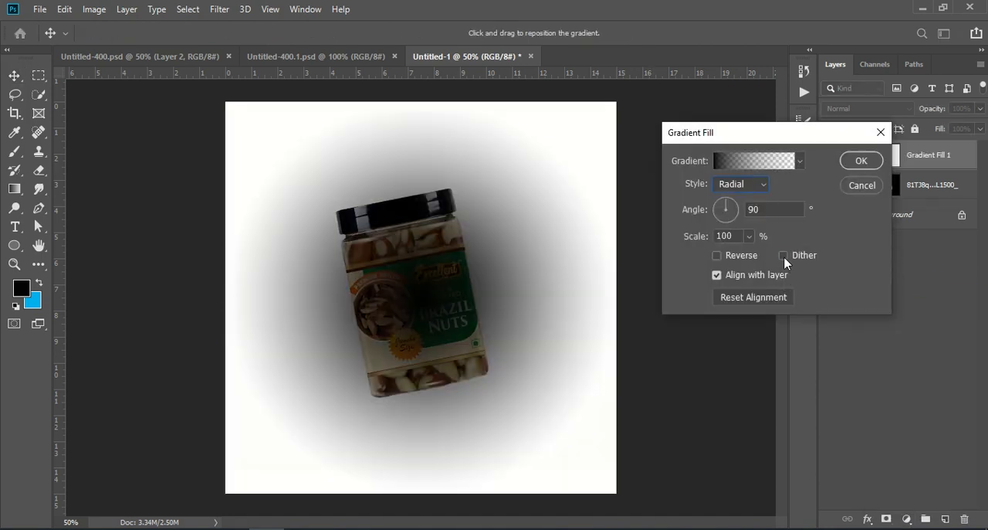
click(718, 257)
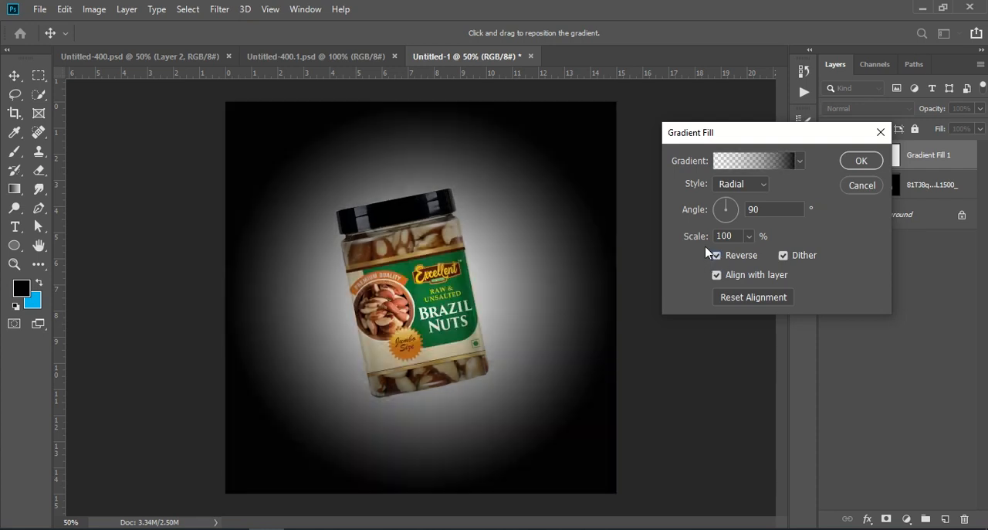
drag(699, 242, 737, 242)
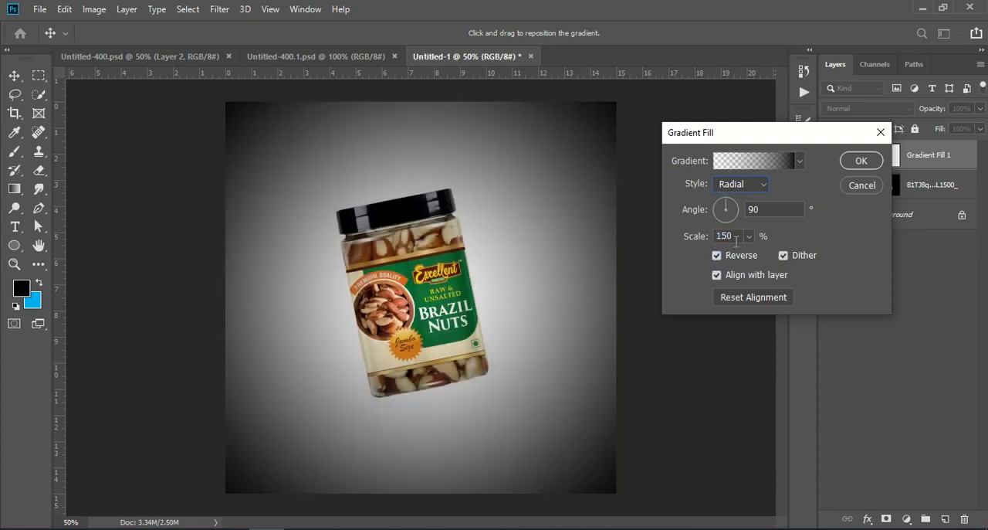
click(717, 255)
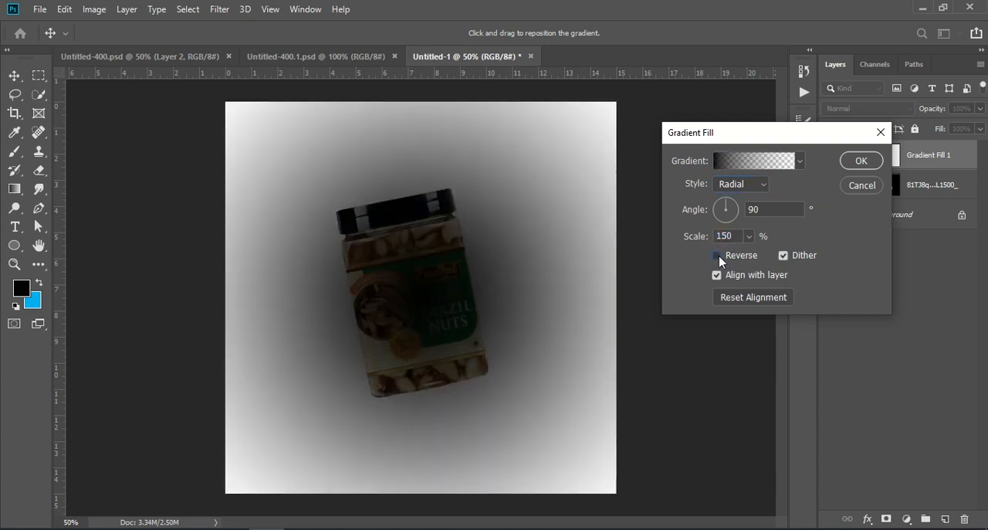
click(719, 257)
Apply the Black, White preset to the gradient fill and place its layer beneath the jar layer.
click(729, 165)
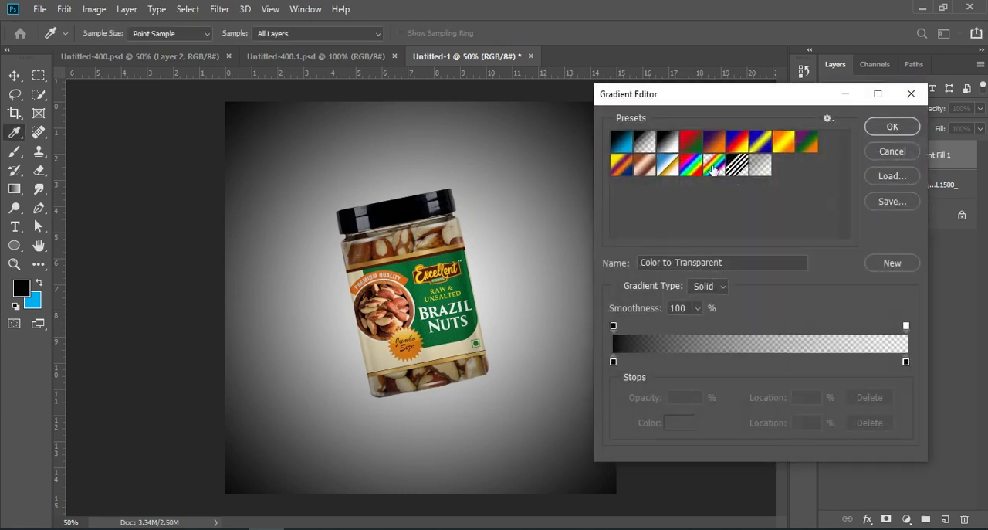
click(668, 144)
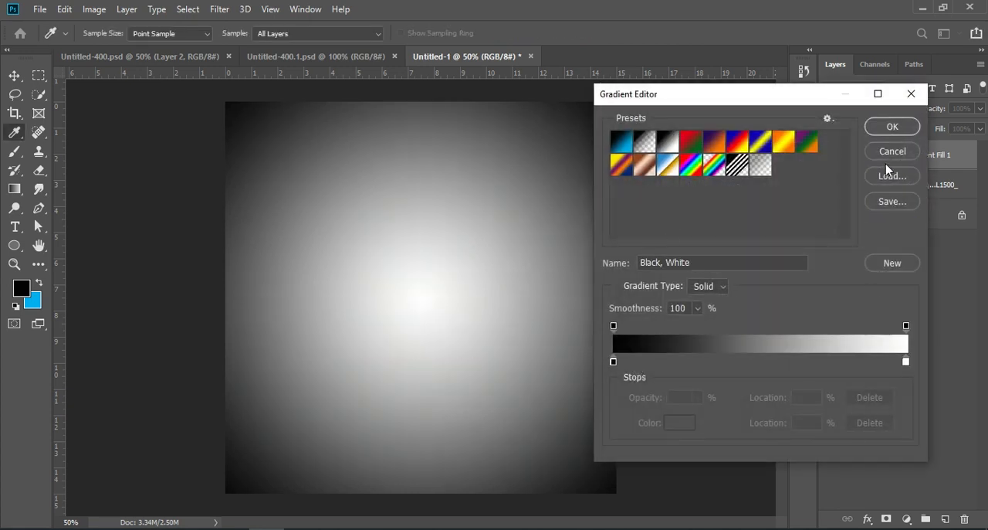
click(892, 127)
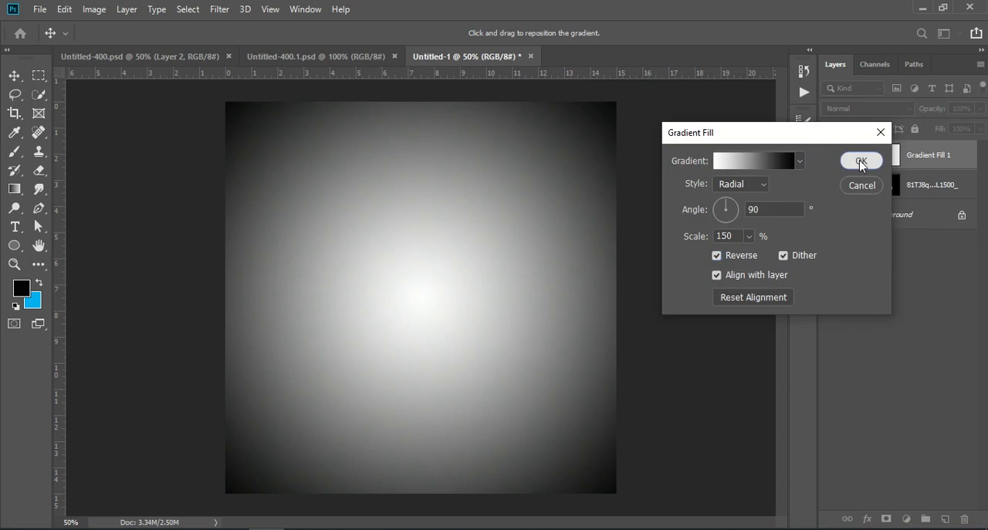
click(862, 163)
drag(945, 154, 950, 199)
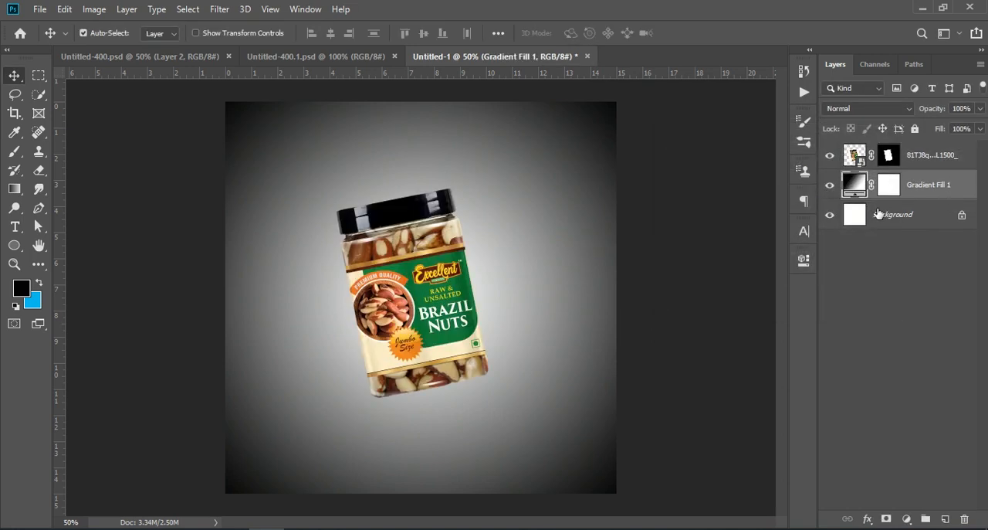
Recolour the white stop of Gradient Fill 1 with the cream f6e7c0 sampled from the jar label.
double_click(854, 186)
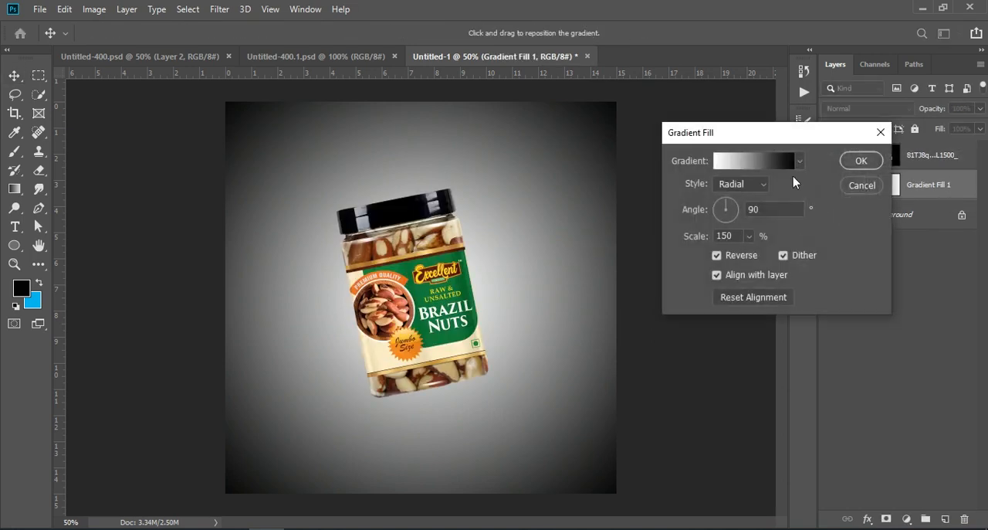
click(725, 162)
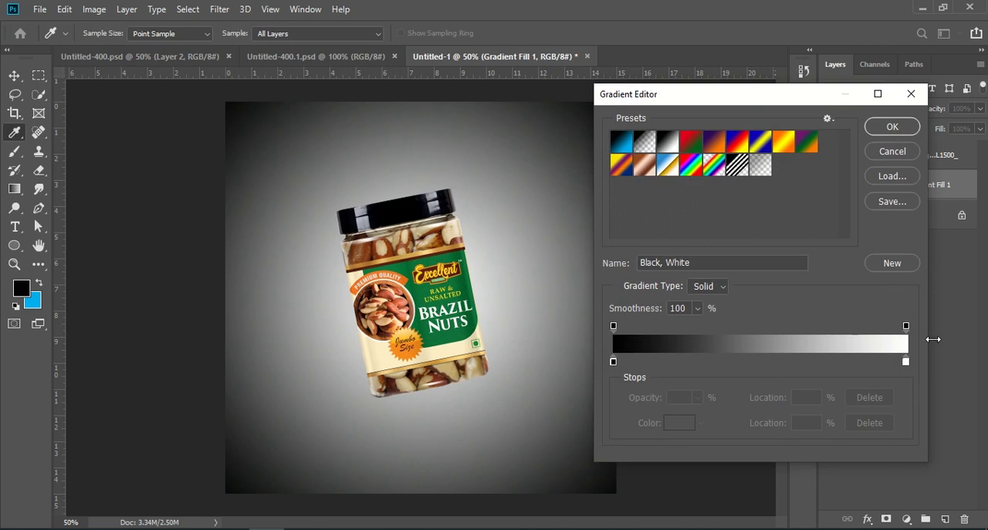
double_click(906, 361)
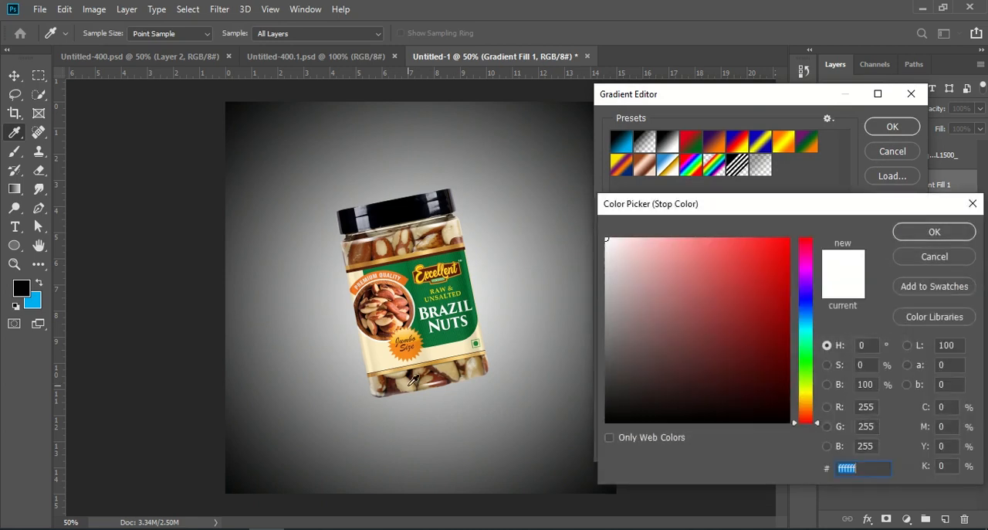
click(377, 357)
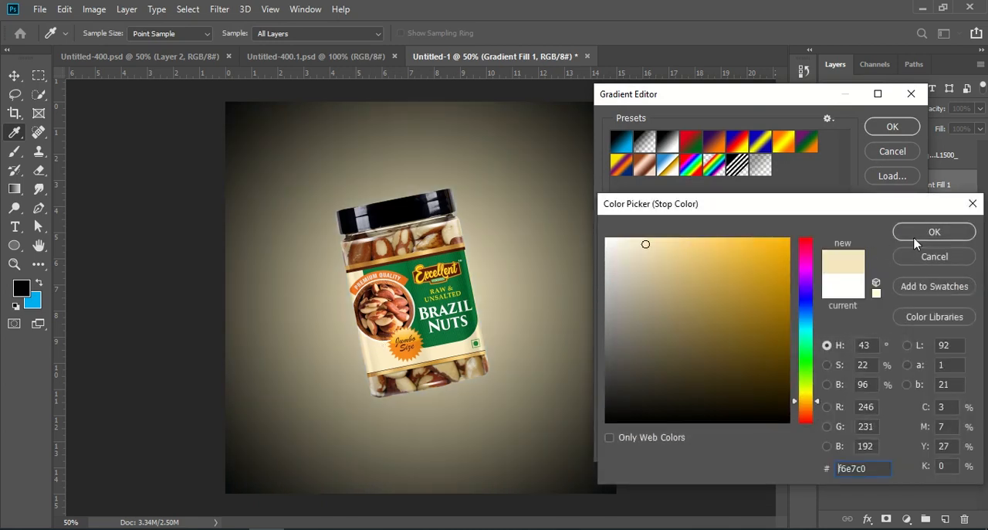
click(935, 233)
Recolour the gradient's black stop with the orange f2871d sampled from the jar's Jumbo Size badge.
double_click(614, 362)
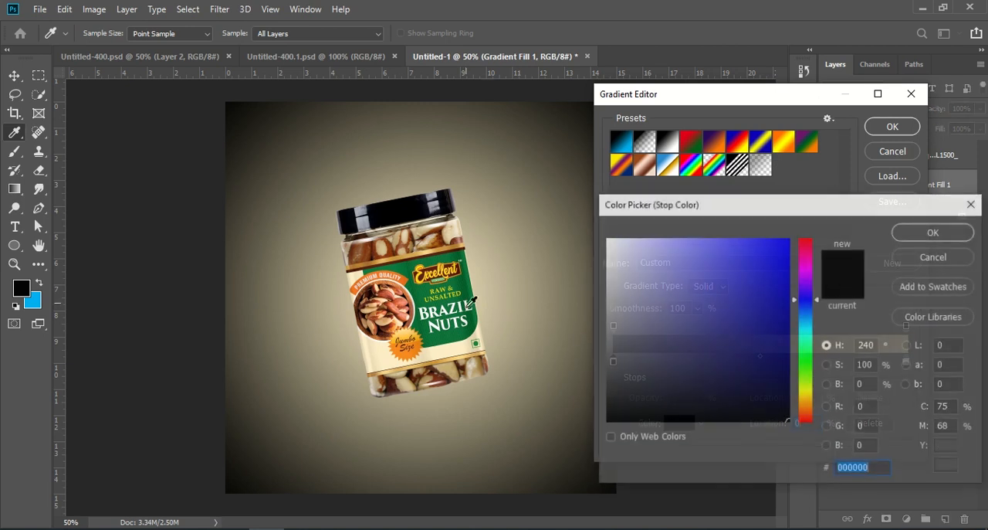
click(402, 261)
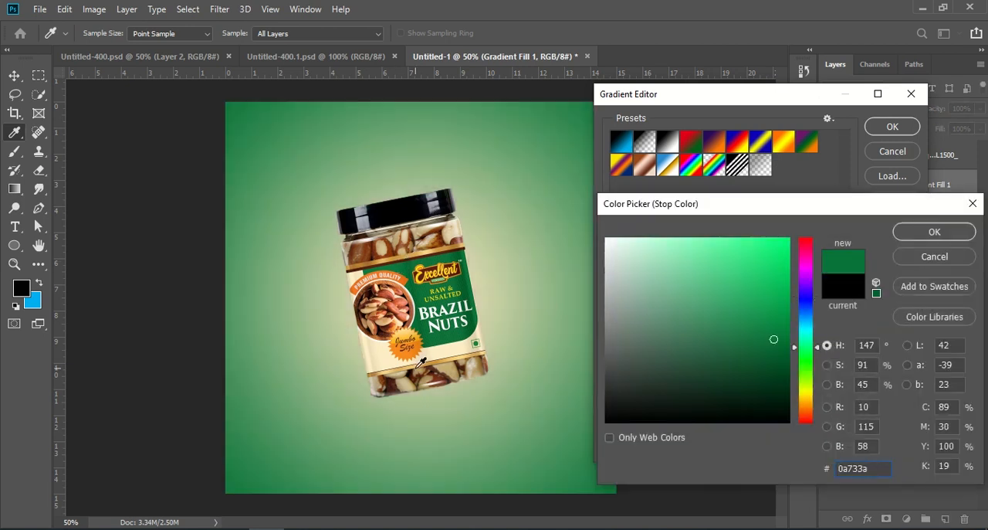
click(417, 350)
click(417, 350)
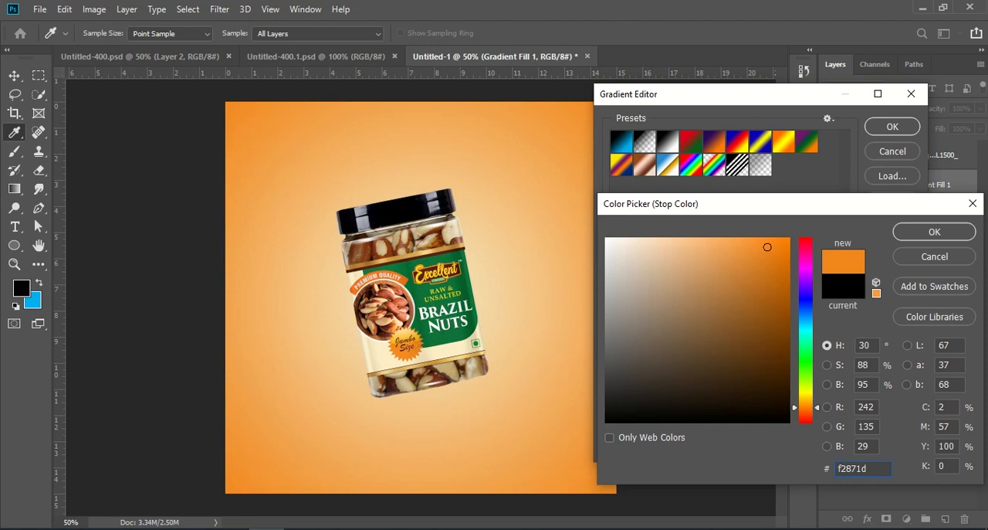
click(911, 233)
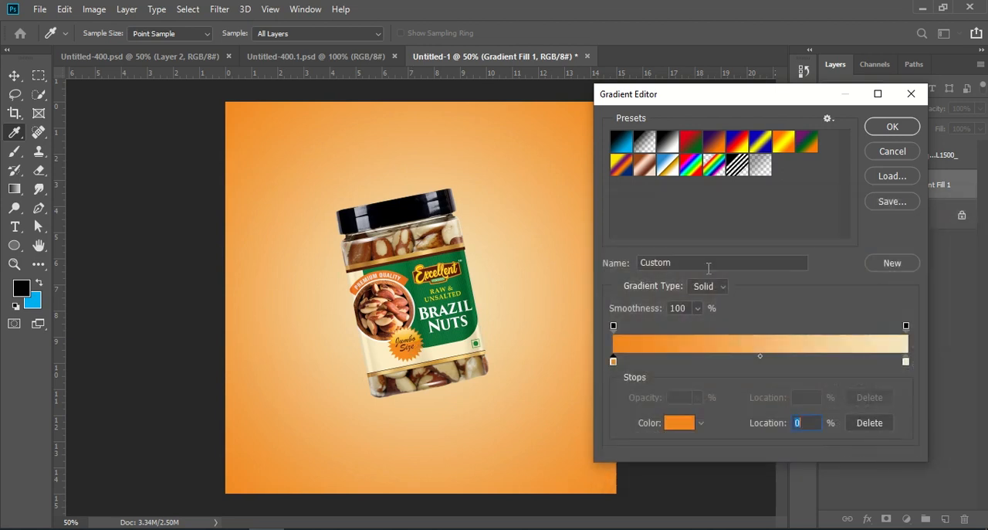
Lighten the gradient's cream stop to fefaee and apply the gradient fill.
double_click(905, 361)
drag(648, 244, 617, 238)
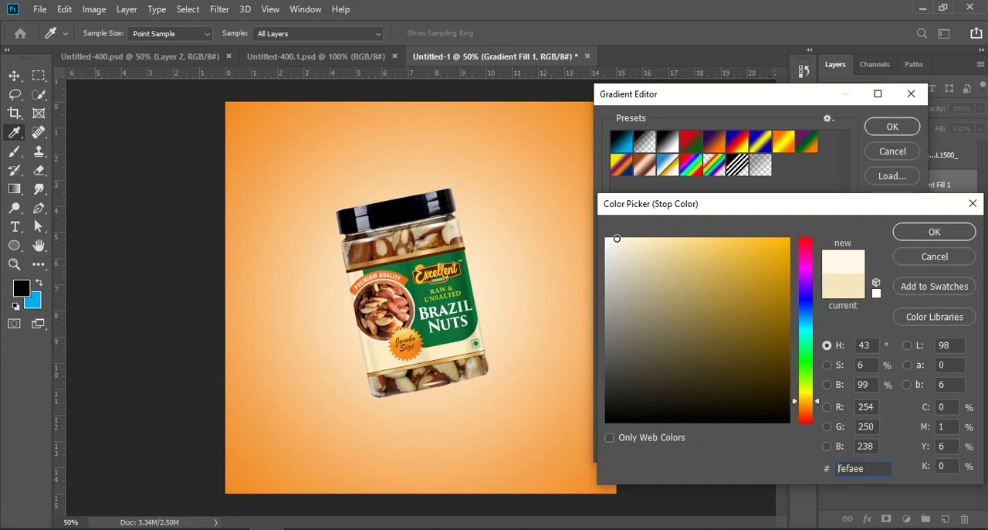
click(923, 232)
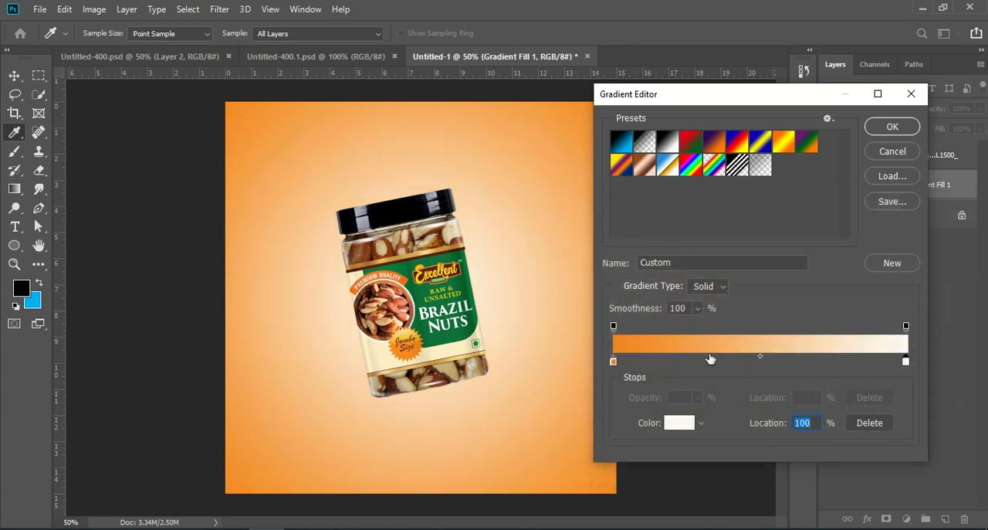
click(894, 130)
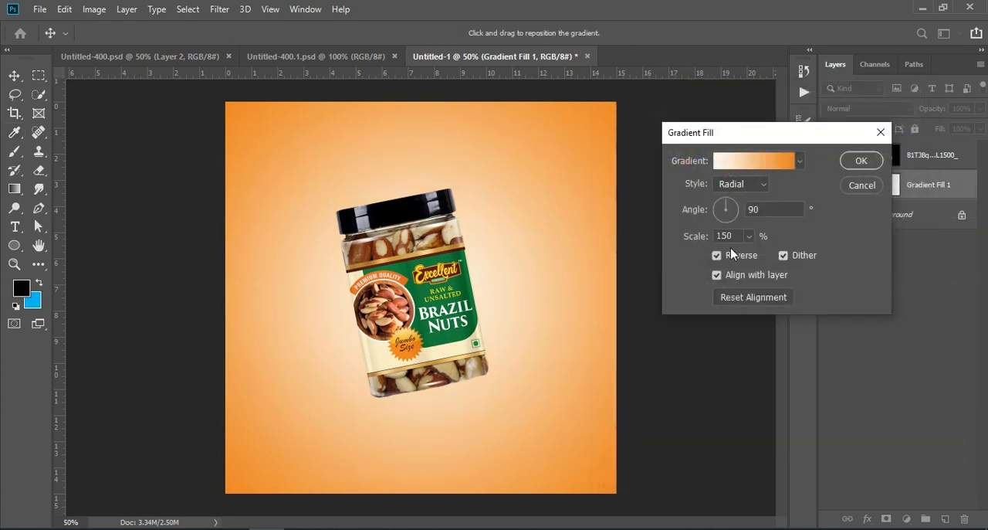
mouse_move(686, 242)
mouse_down()
mouse_move(701, 242)
mouse_move(680, 239)
mouse_move(691, 238)
mouse_up()
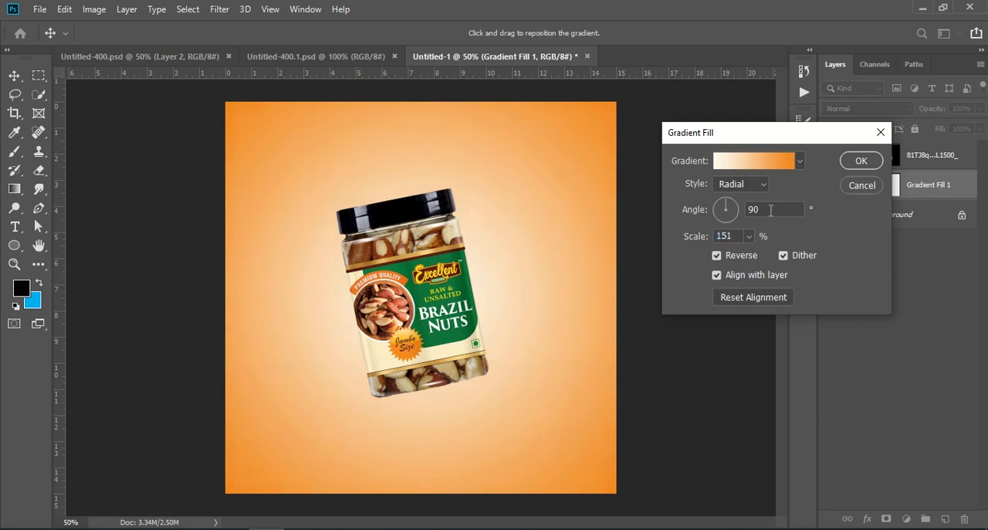
click(862, 160)
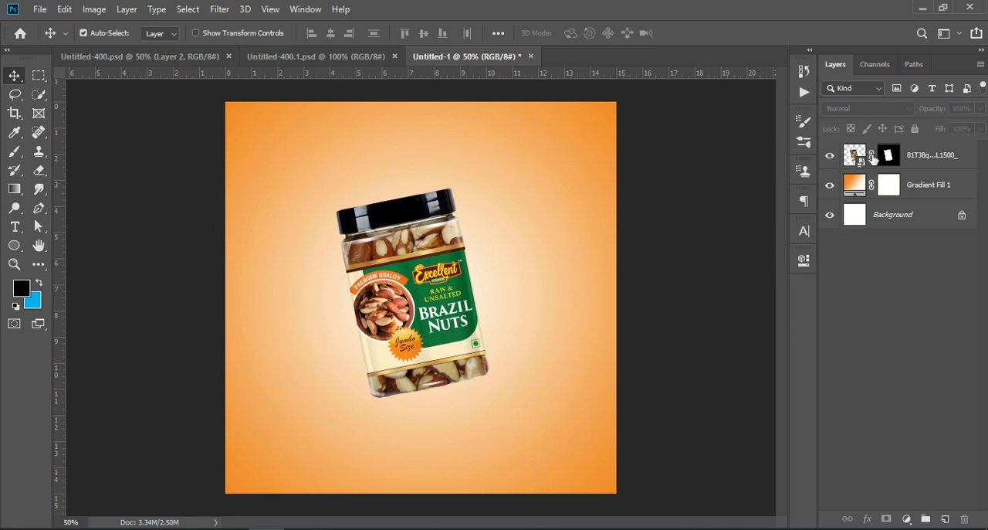
Convert the masked jar layer to a Smart Object and duplicate it.
click(914, 155)
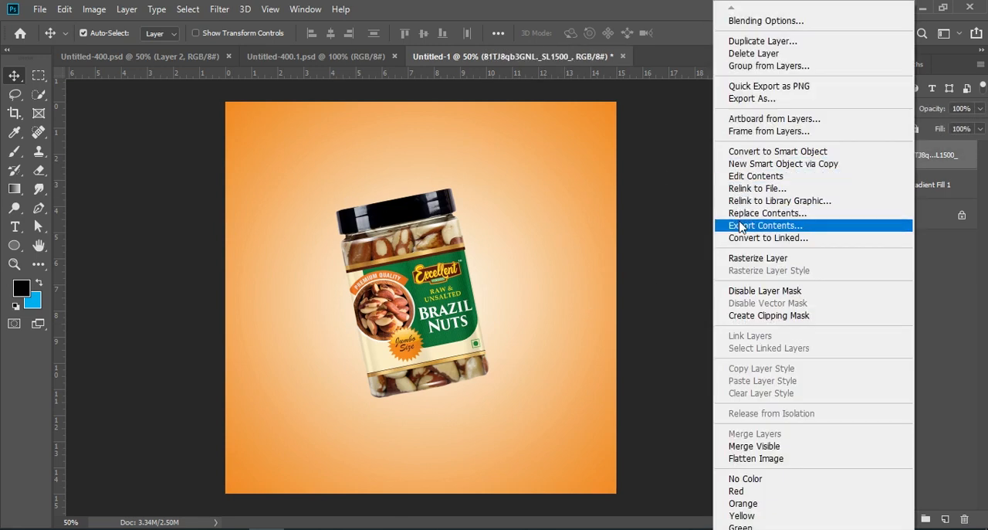
click(771, 152)
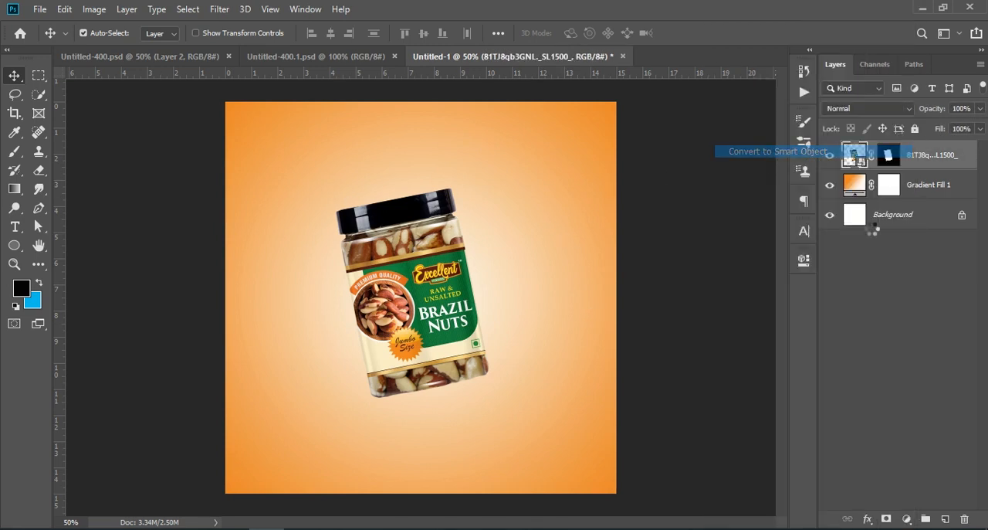
drag(951, 158, 945, 517)
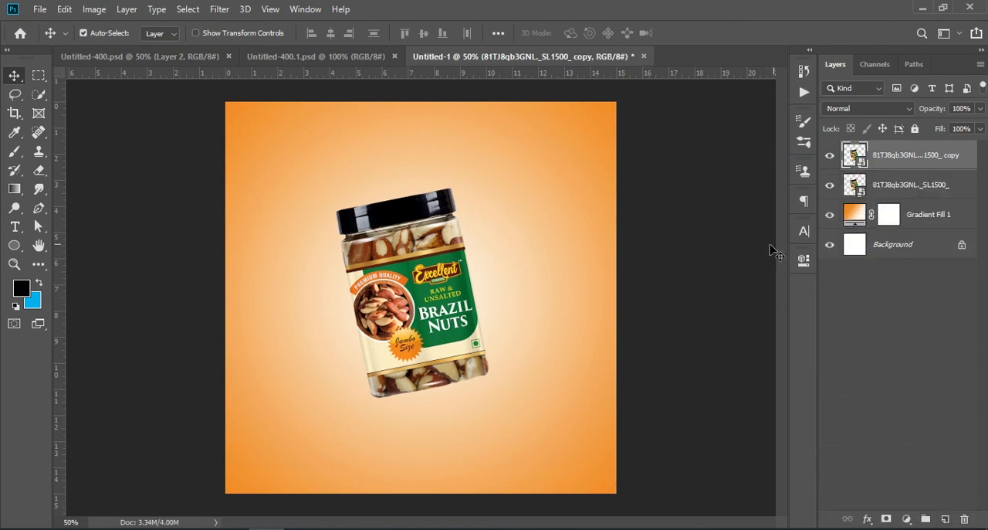
Flip the duplicate jar vertically and move it beneath the original as a reflection, at about X 509.5, Y 1129.5 px.
key(ctrl)
key(ctrl+t)
right_click(384, 247)
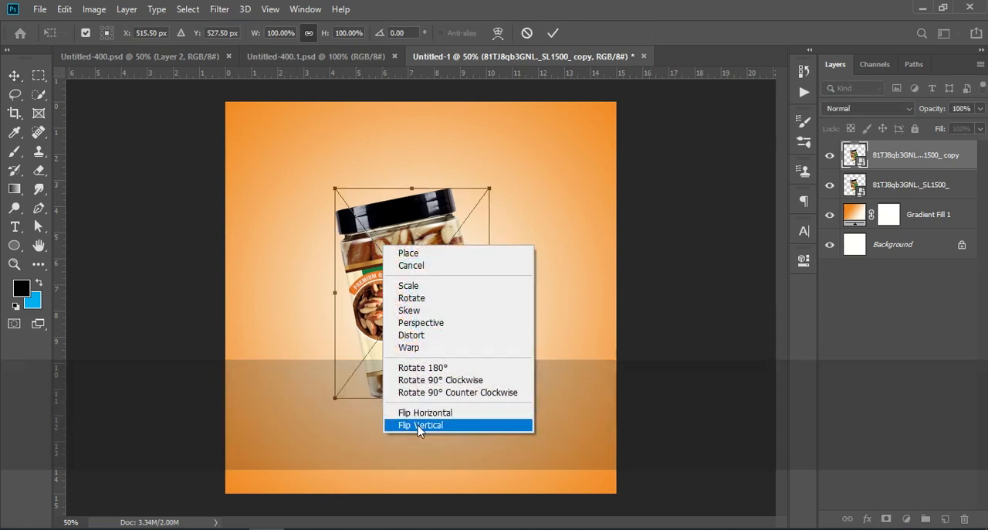
click(446, 426)
drag(424, 238, 417, 470)
Set the reflection layer's opacity to 34%, commit the transform and deselect the layer.
drag(939, 112, 896, 111)
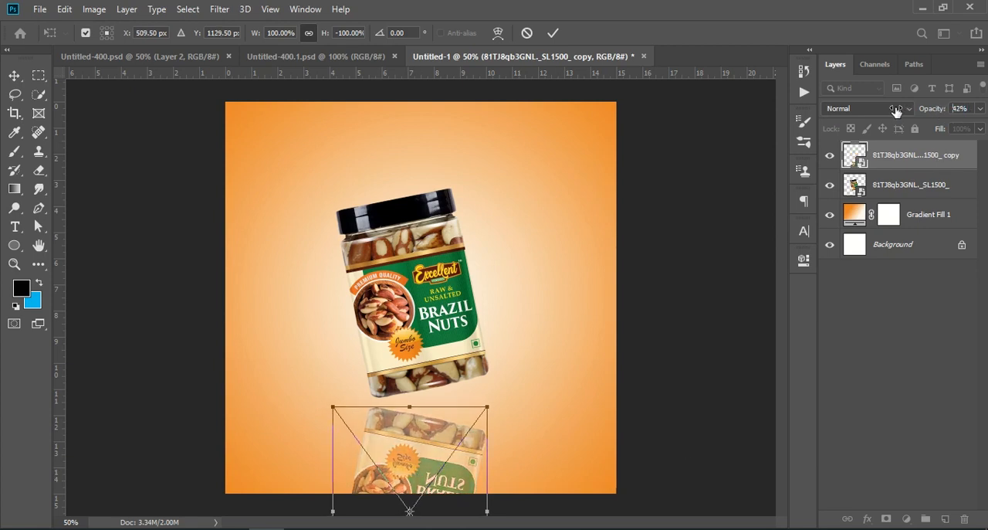
drag(894, 112, 891, 110)
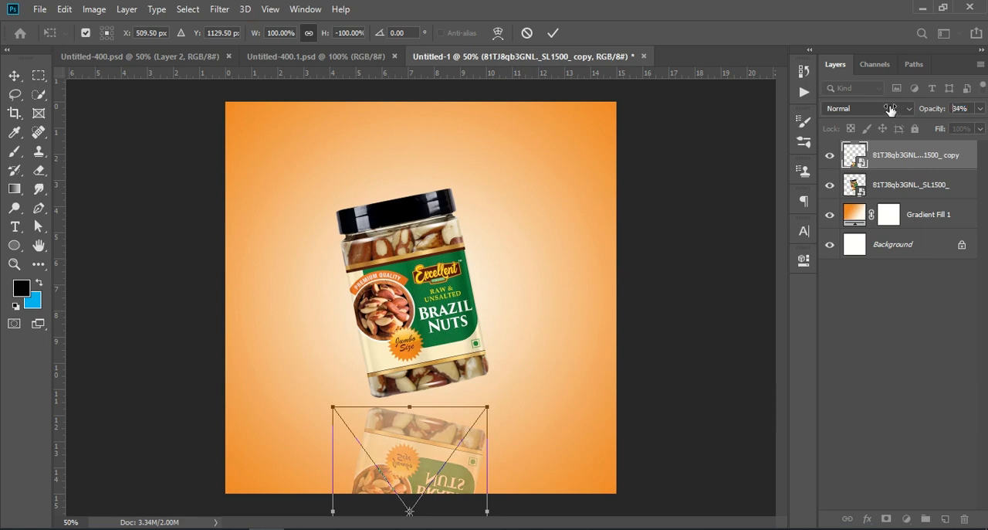
click(893, 342)
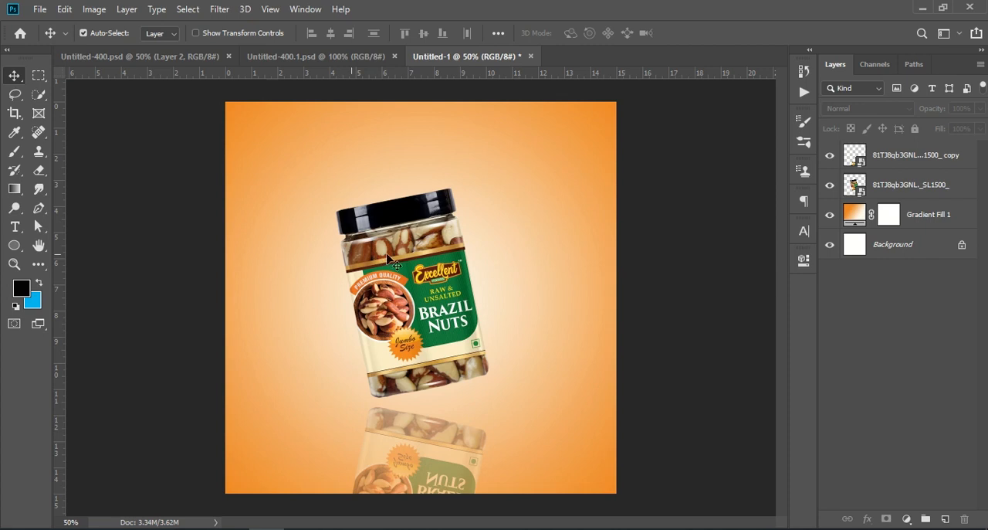
Draw a circle about 1104 px in diameter with the Ellipse tool at the canvas's lower-right corner, at about X 428, Y 688 px.
click(170, 57)
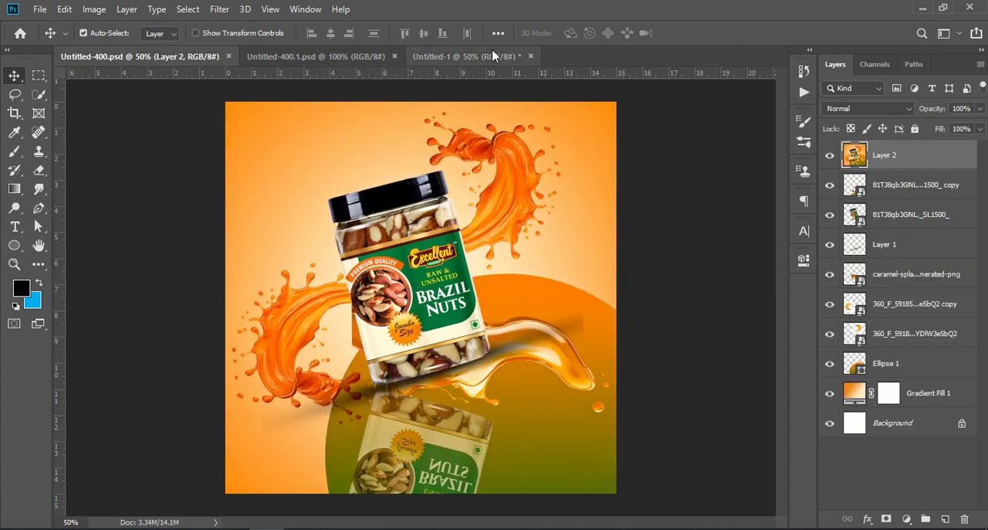
click(467, 57)
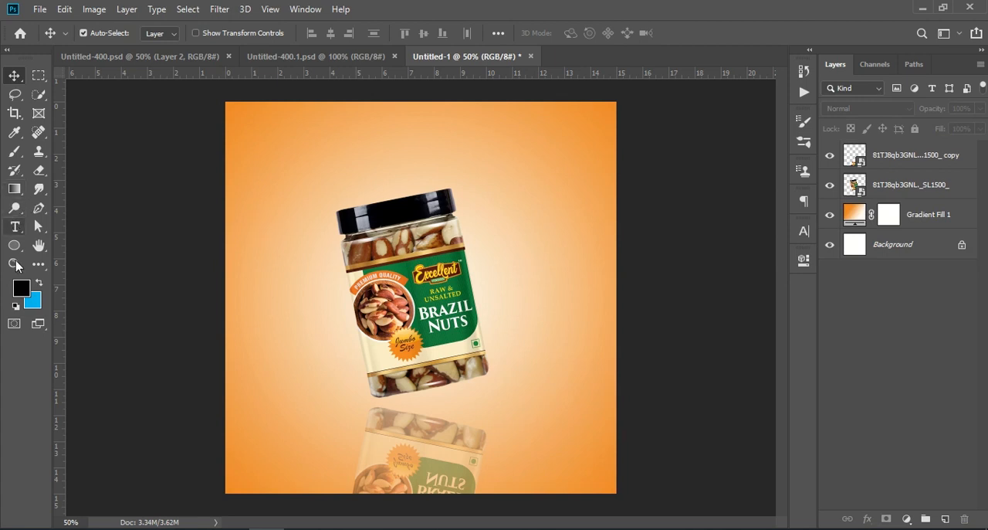
click(14, 248)
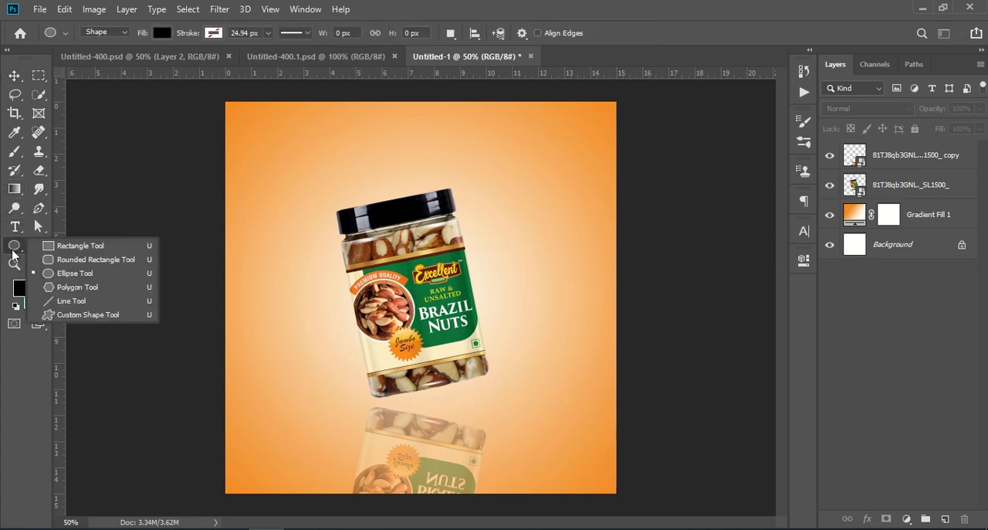
click(73, 275)
key(ctrl+KP_Subtract)
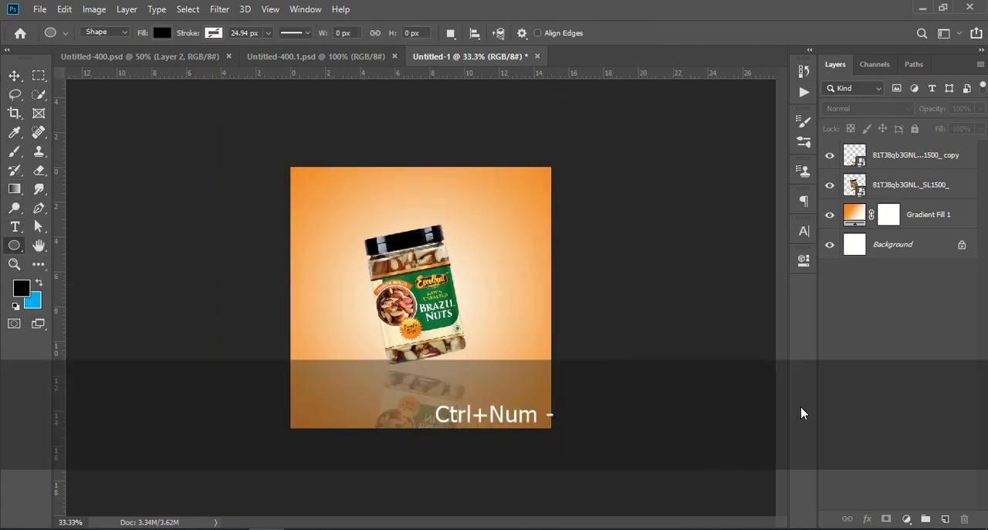
key(ctrl+KP_Subtract)
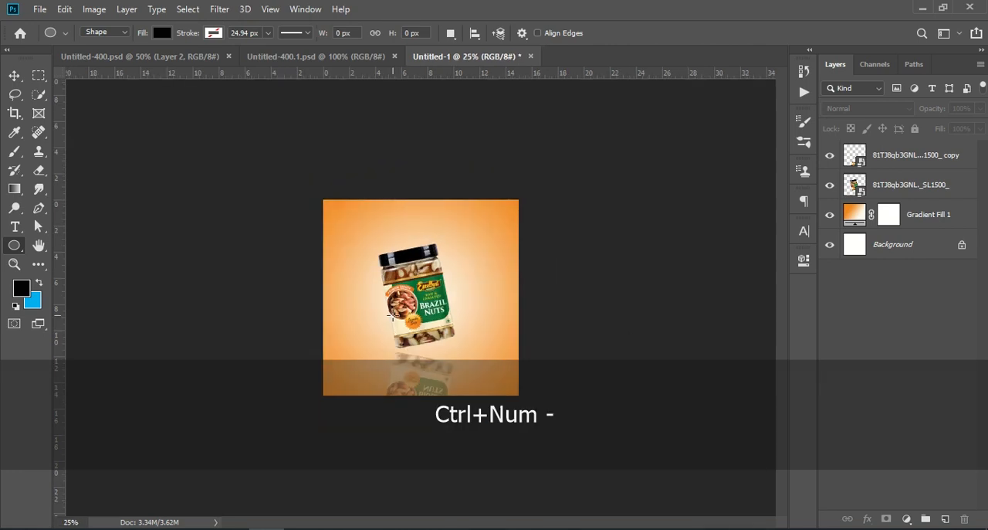
key(shift)
key(alt)
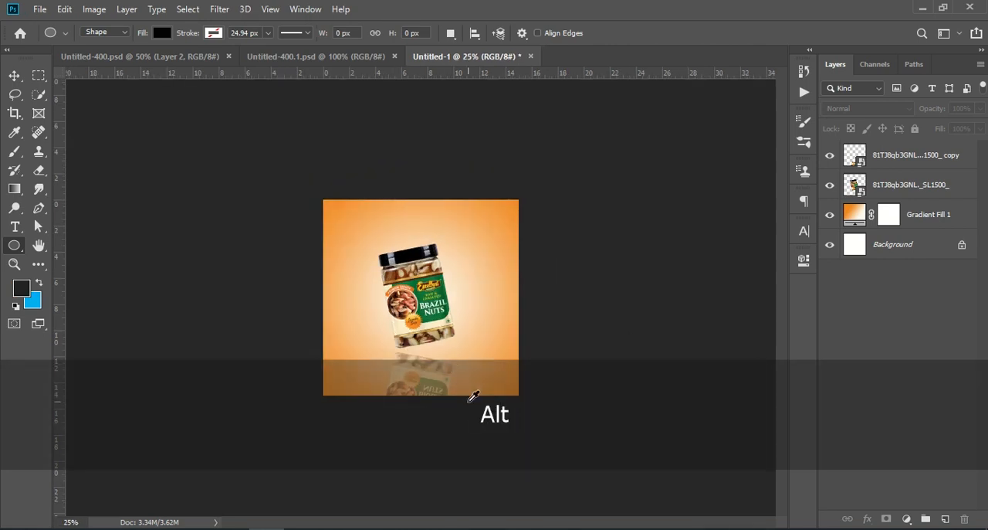
right_click(14, 249)
click(62, 273)
drag(400, 323, 601, 522)
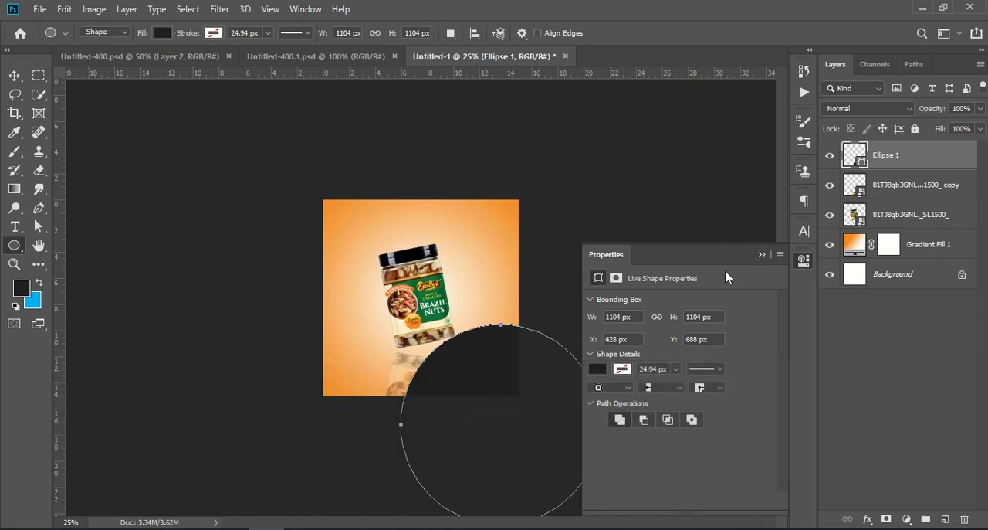
Fill the circle with the Violet, Orange linear gradient preset.
click(599, 368)
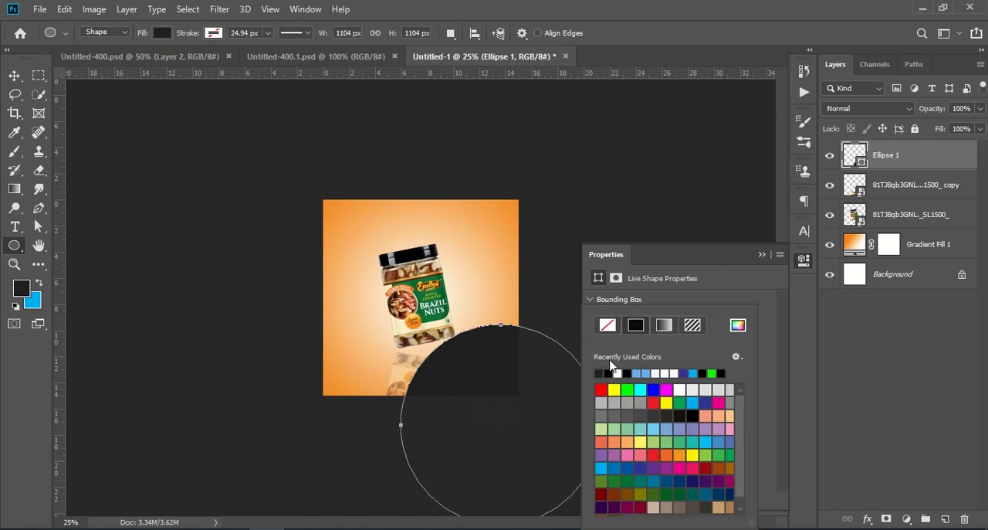
click(665, 327)
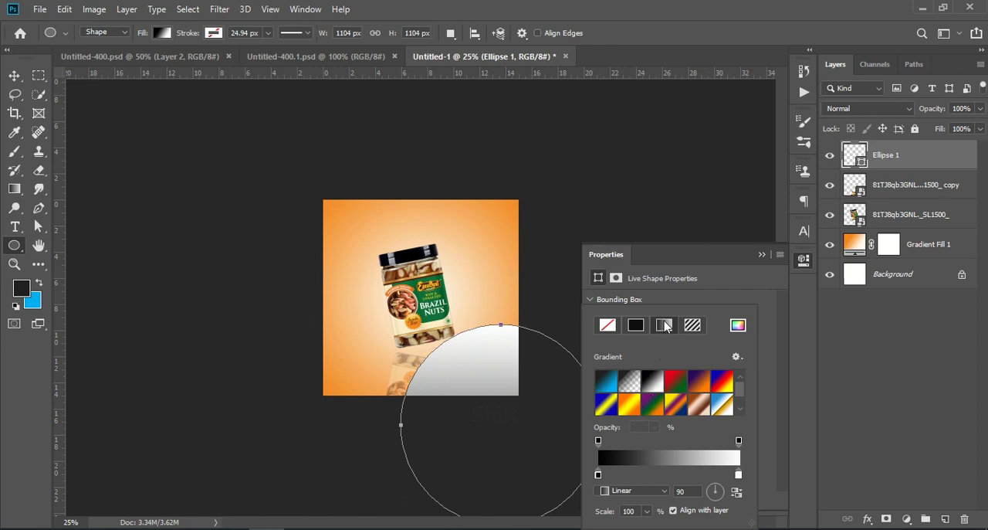
click(674, 386)
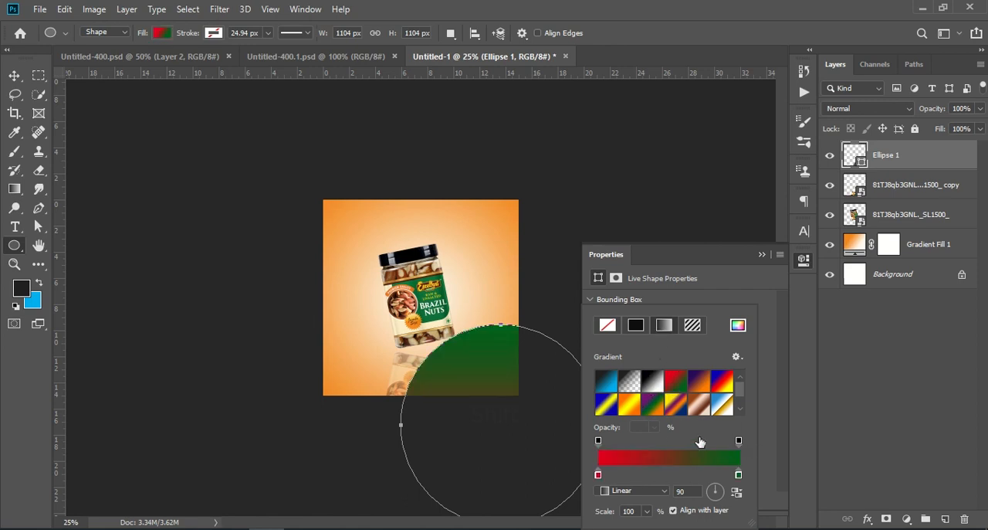
click(698, 380)
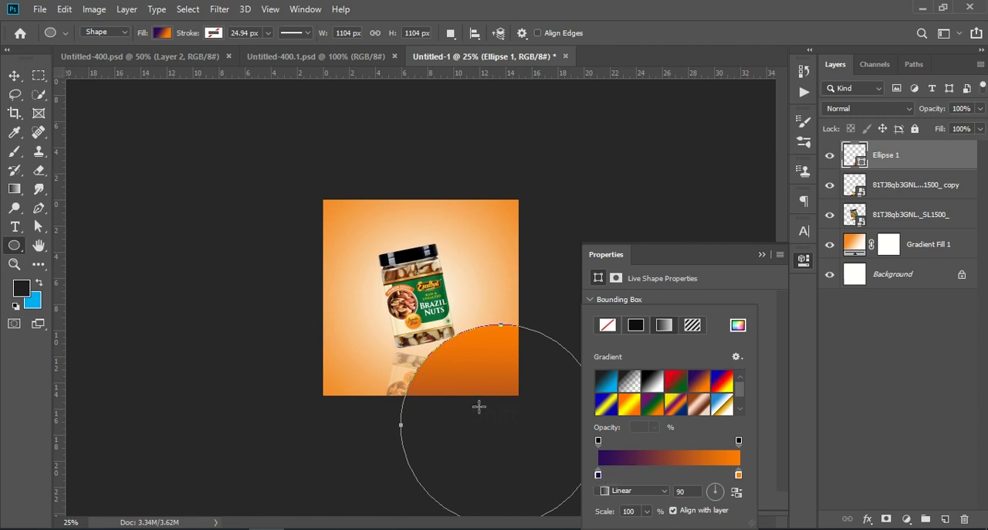
click(761, 256)
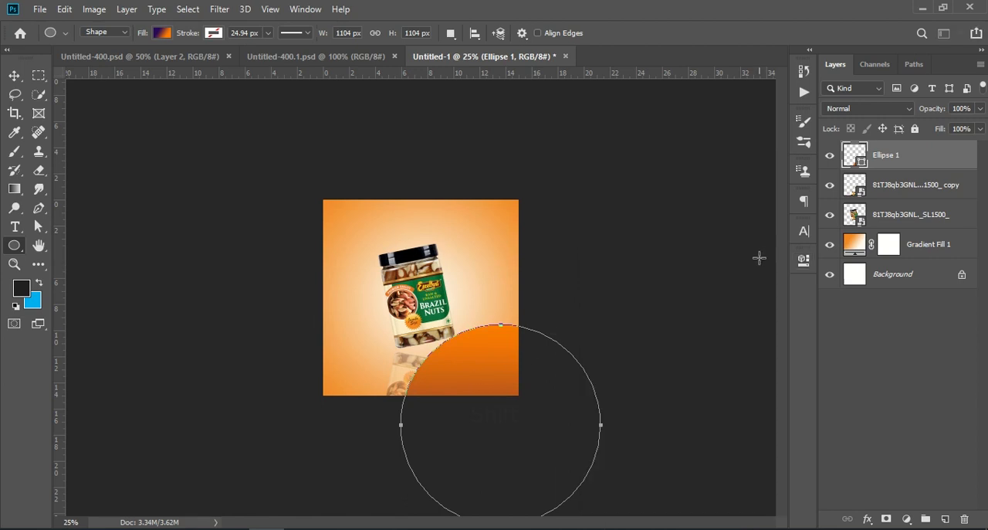
Shift the circle up and left behind the jar, and place its layer directly above the background gradient fill.
click(14, 75)
drag(477, 375, 441, 352)
drag(923, 161, 918, 229)
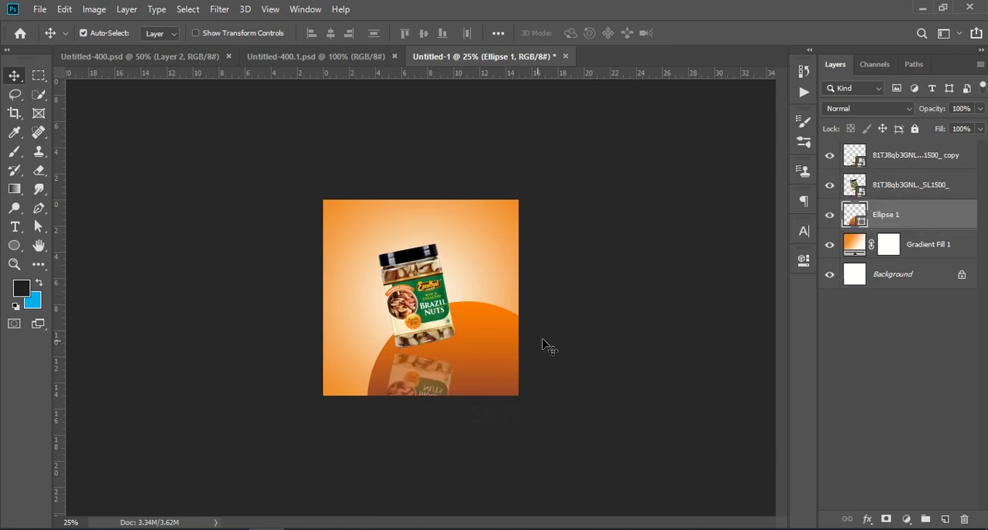
drag(494, 348, 481, 344)
click(903, 371)
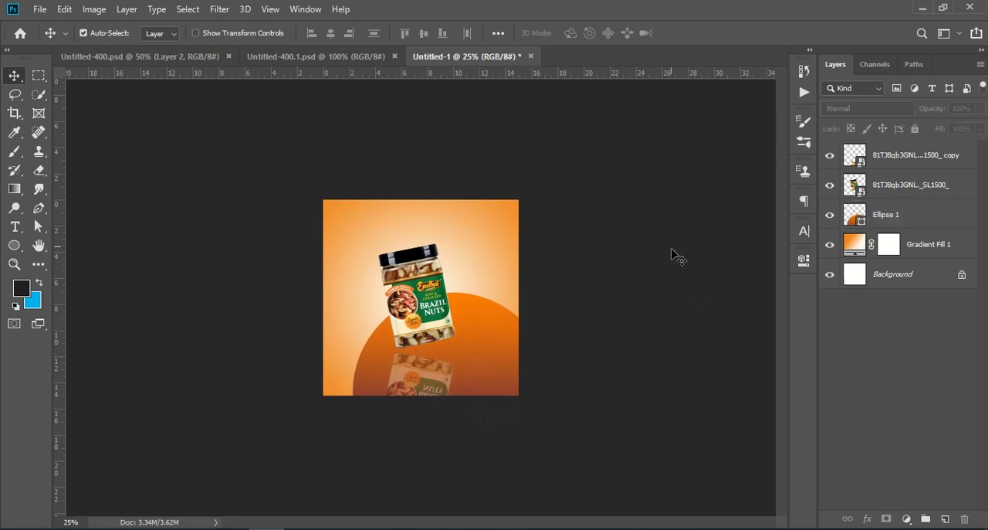
key(ctrl+KP_Add)
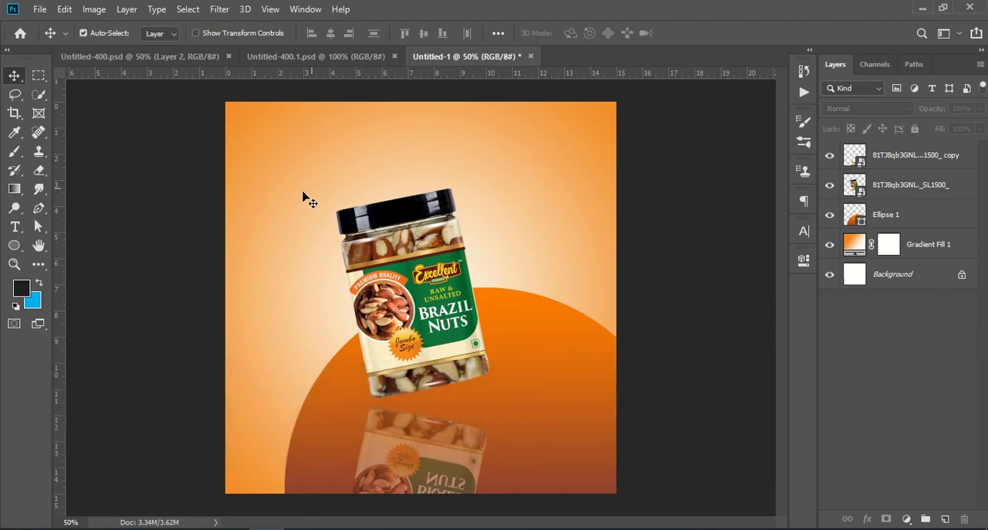
Change the orange stop of the circle's gradient to a yellower amber and apply the gradient fill.
click(185, 59)
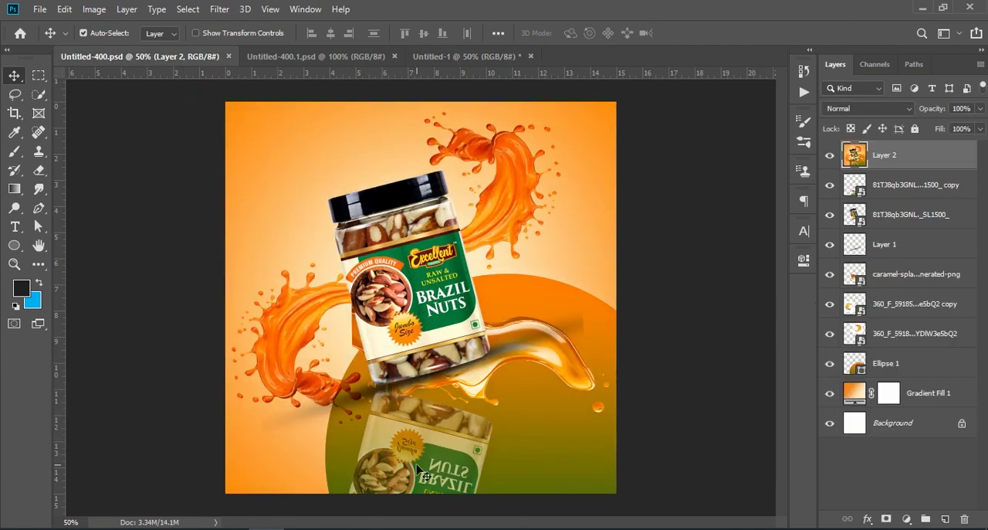
click(432, 59)
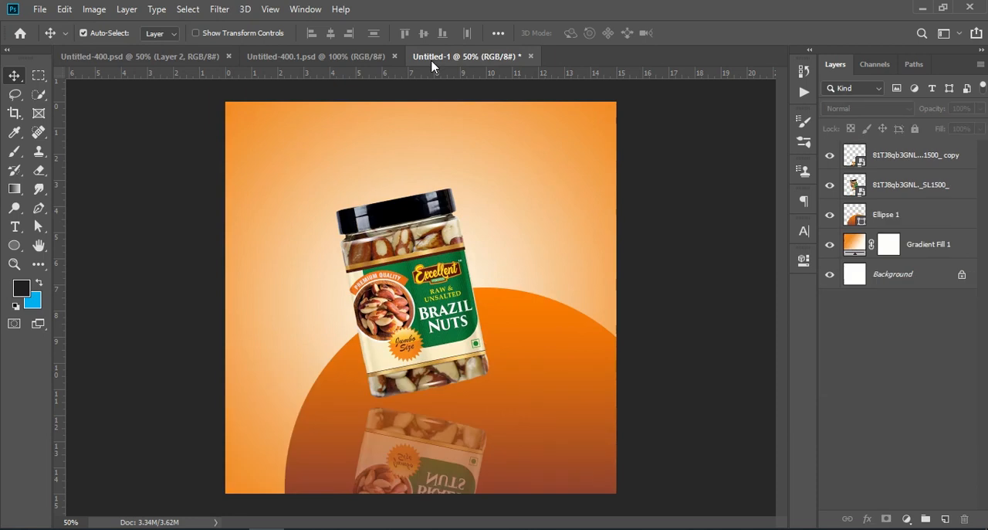
double_click(855, 215)
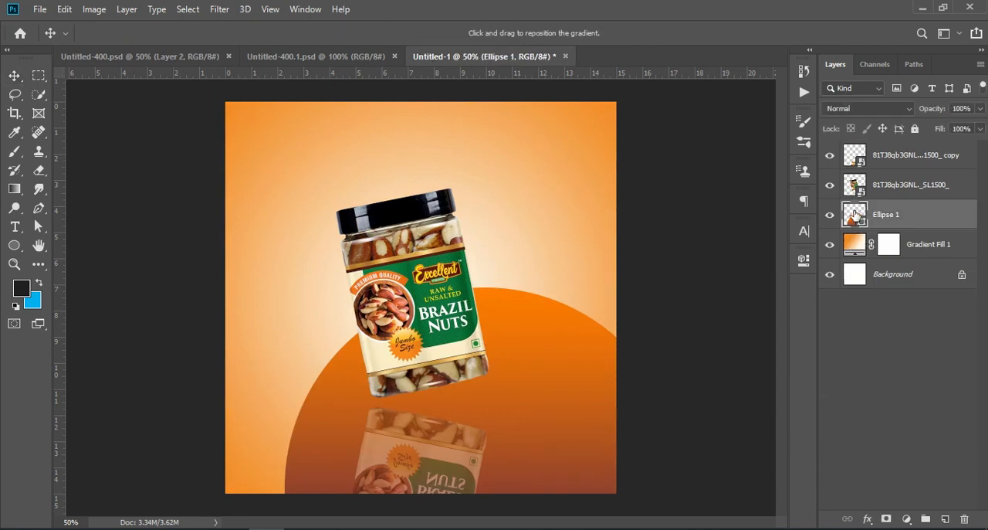
click(773, 165)
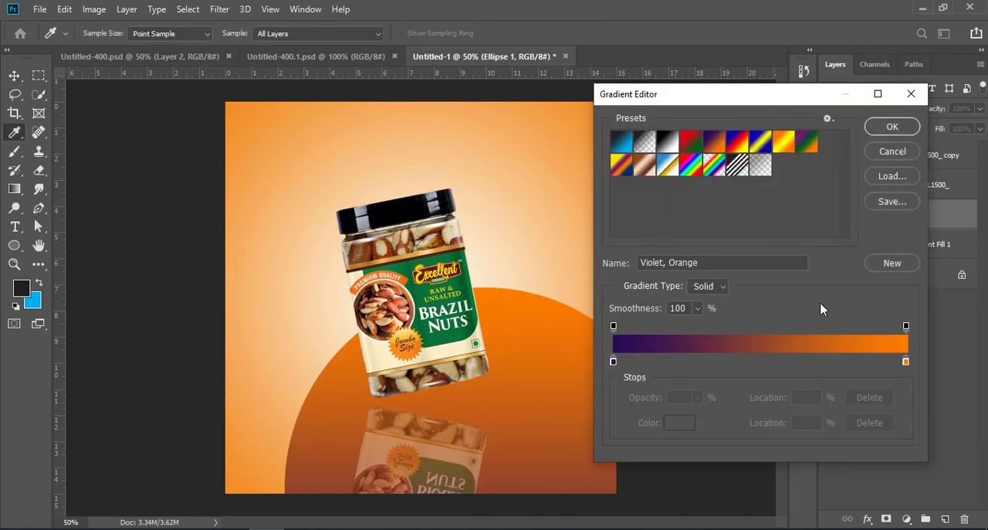
double_click(907, 361)
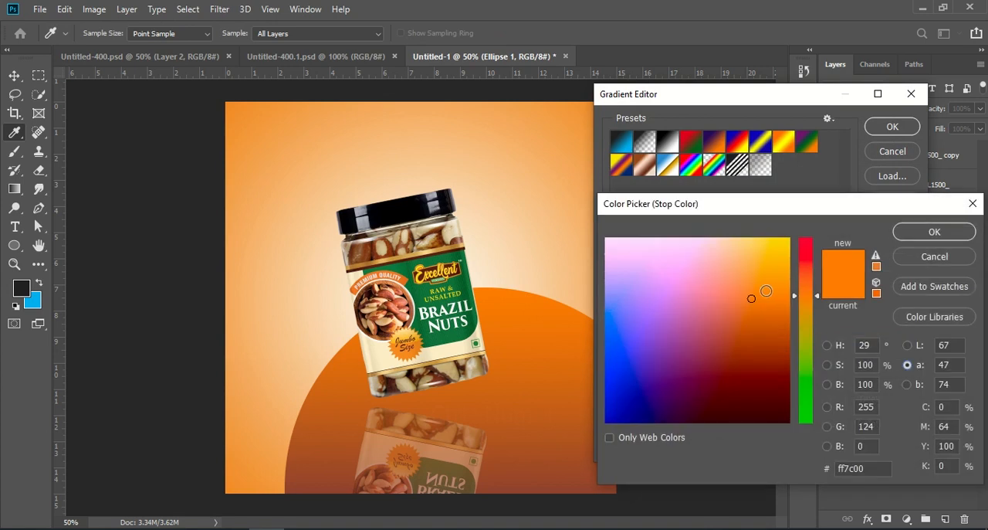
drag(751, 298, 786, 268)
click(916, 237)
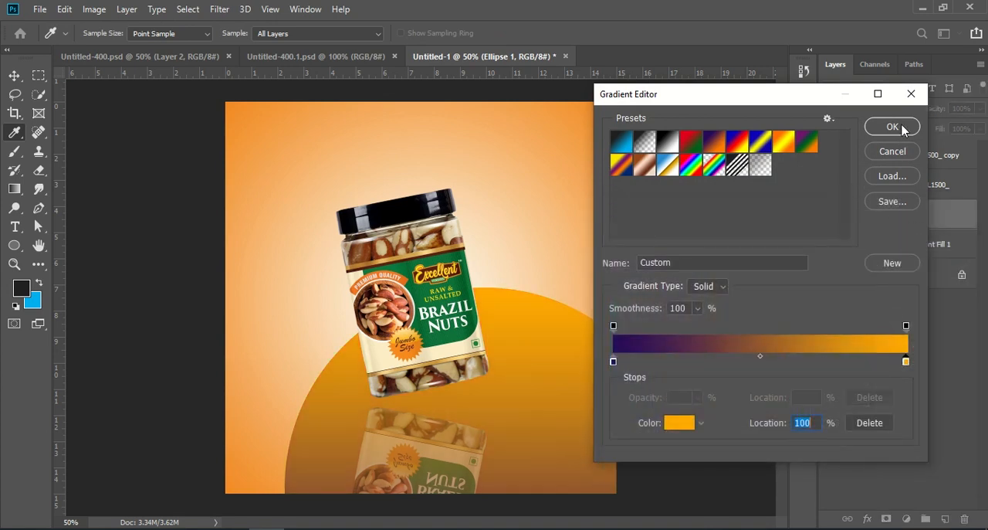
click(902, 128)
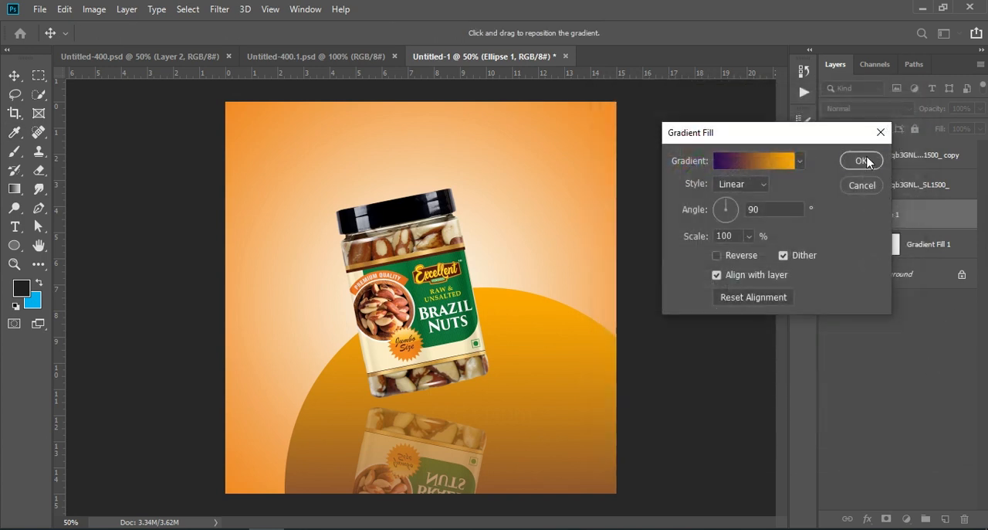
click(861, 160)
click(945, 356)
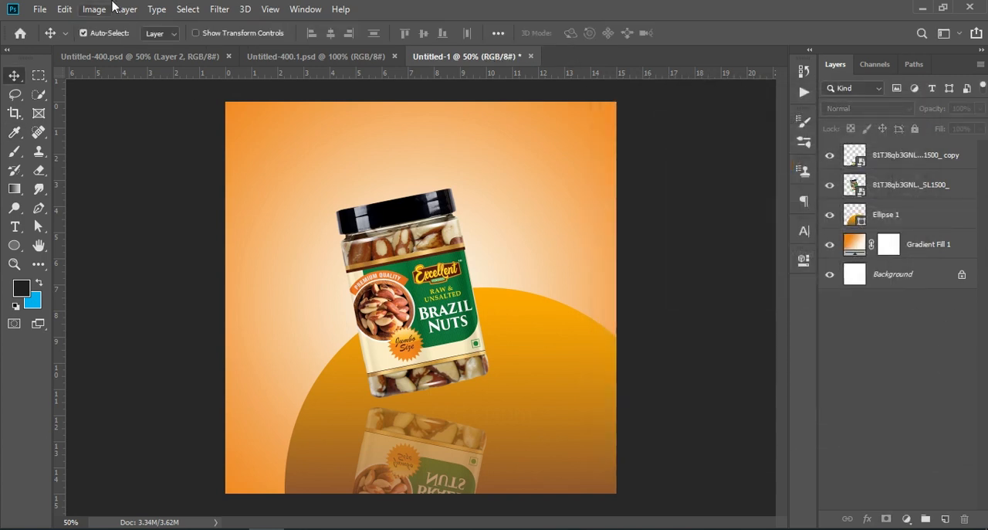
Place the orange splash image 360_F_591859290 from Downloads as an embedded file, tilted over the jar's upper-right side, and commit it.
click(131, 60)
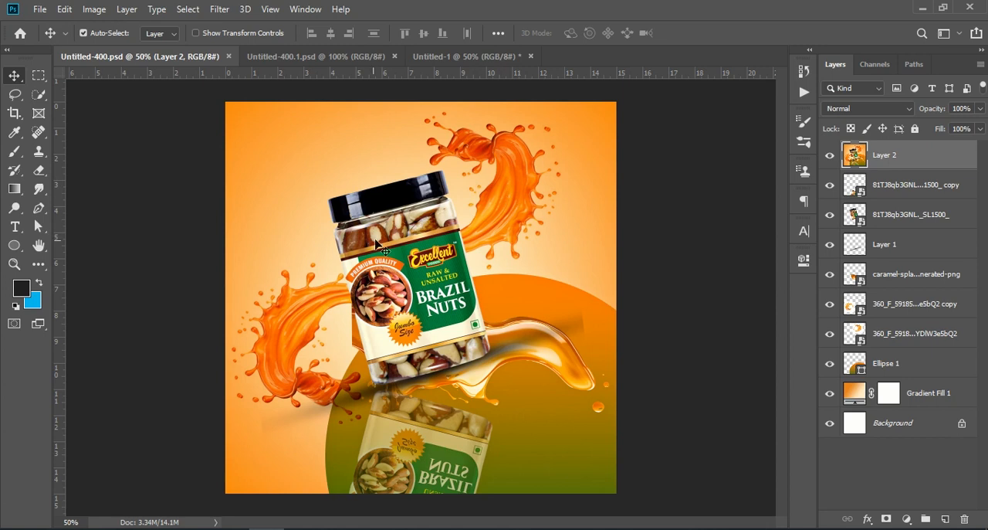
click(436, 57)
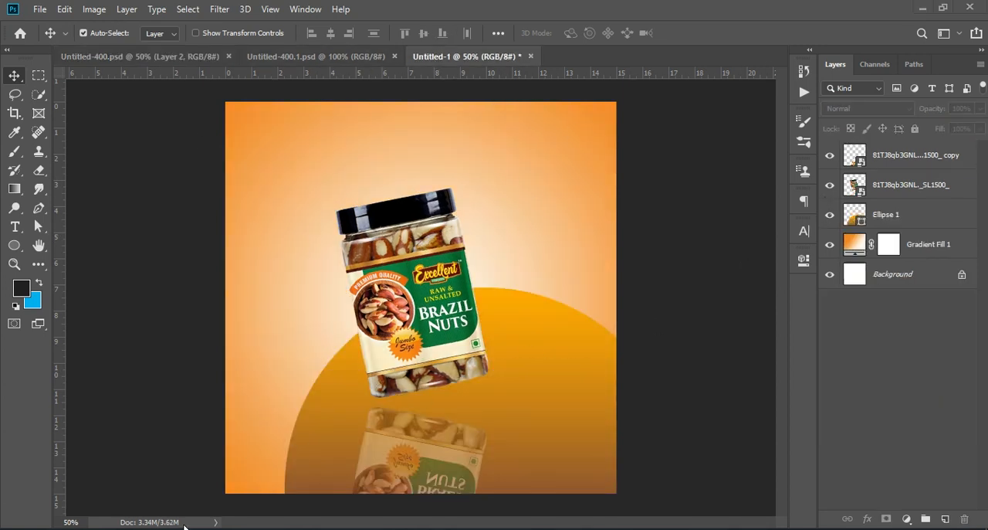
click(39, 9)
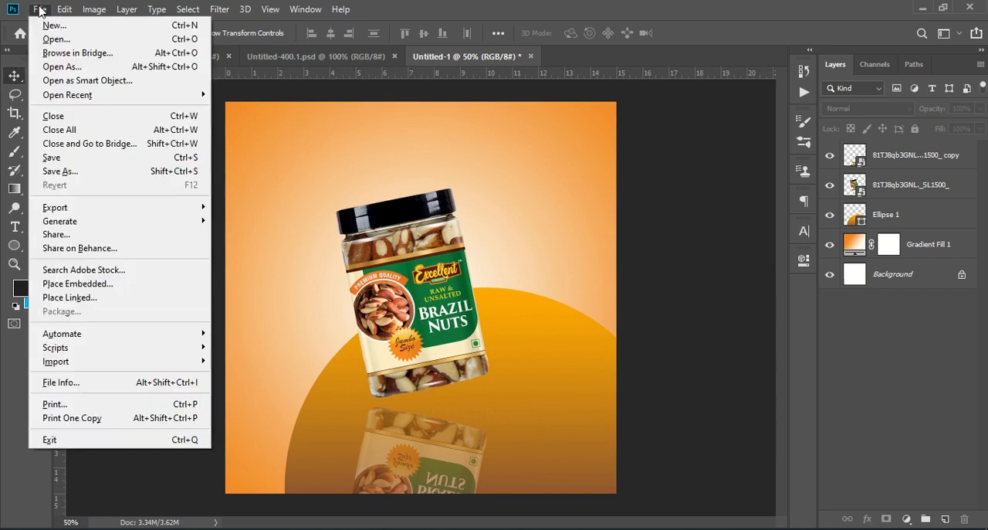
click(119, 284)
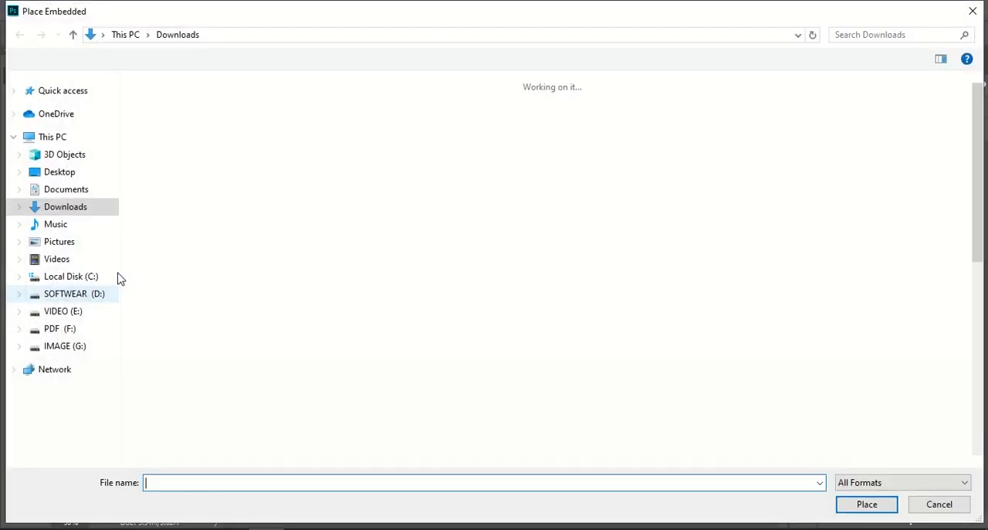
click(213, 117)
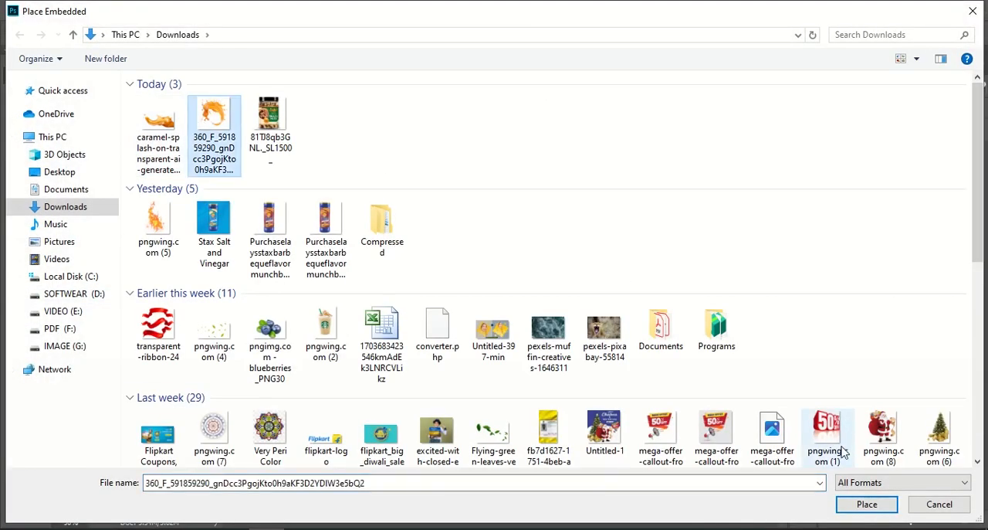
click(857, 503)
drag(431, 285, 634, 278)
drag(558, 265, 543, 284)
click(552, 33)
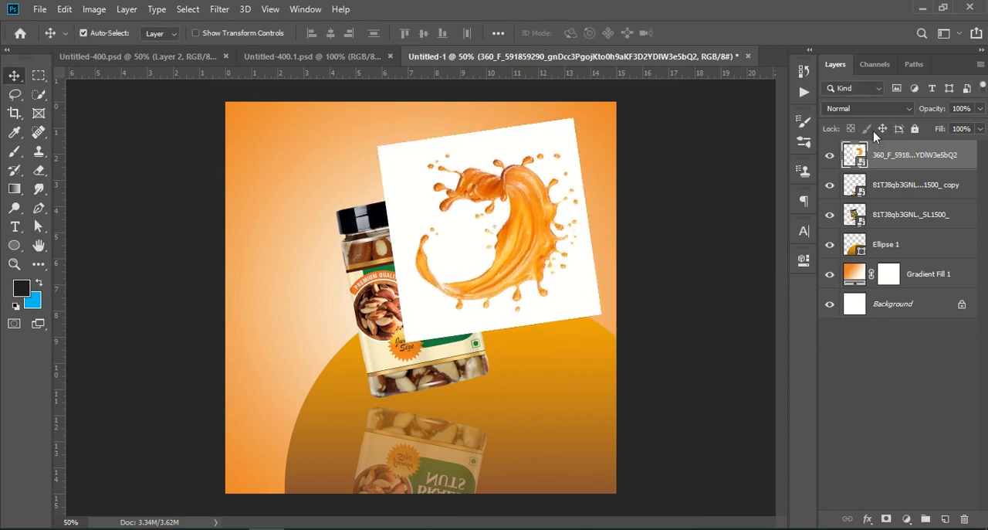
Set the splash layer's blend mode to Multiply, and scale it to 766.62% with 102.16° rotation at about X 763, Y 354 px.
click(863, 113)
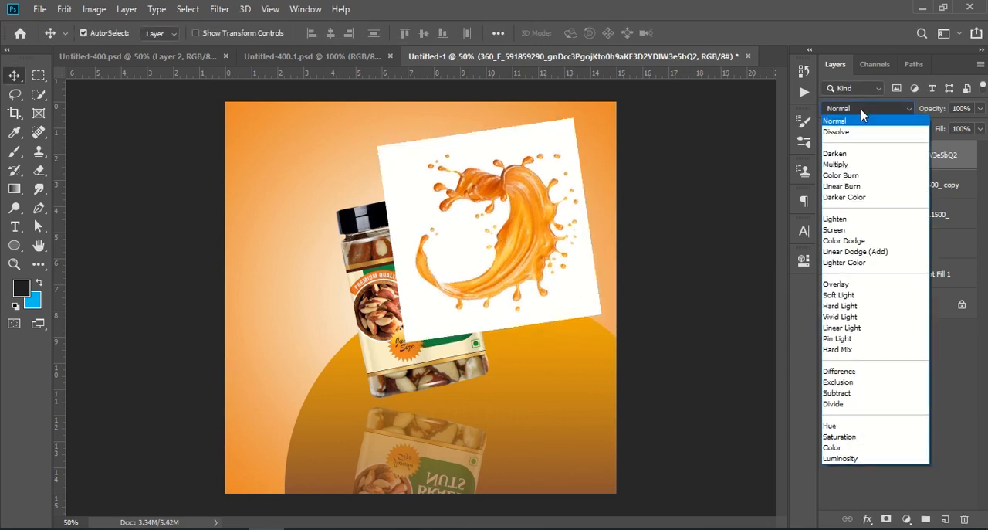
click(848, 165)
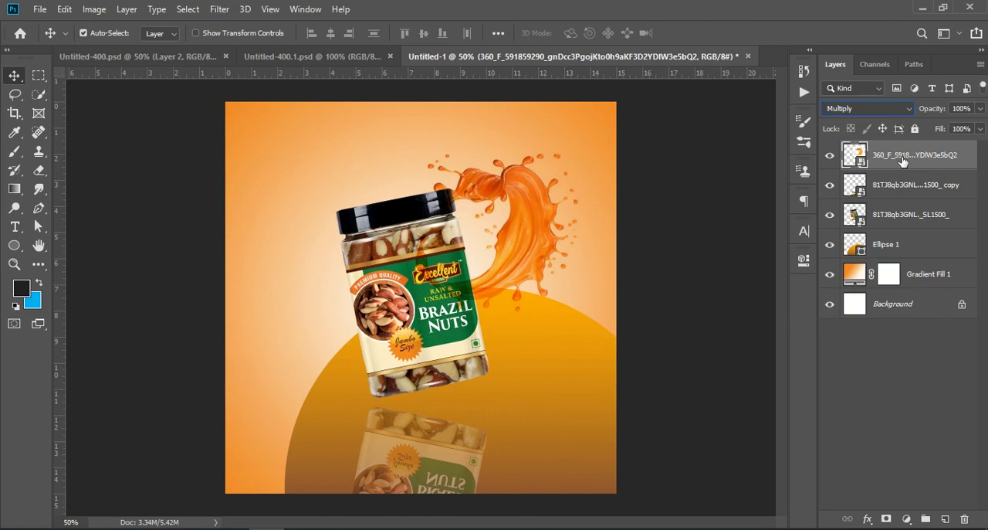
key(ctrl+t)
drag(578, 118, 608, 71)
drag(576, 227, 574, 255)
drag(631, 93, 647, 145)
drag(583, 199, 578, 196)
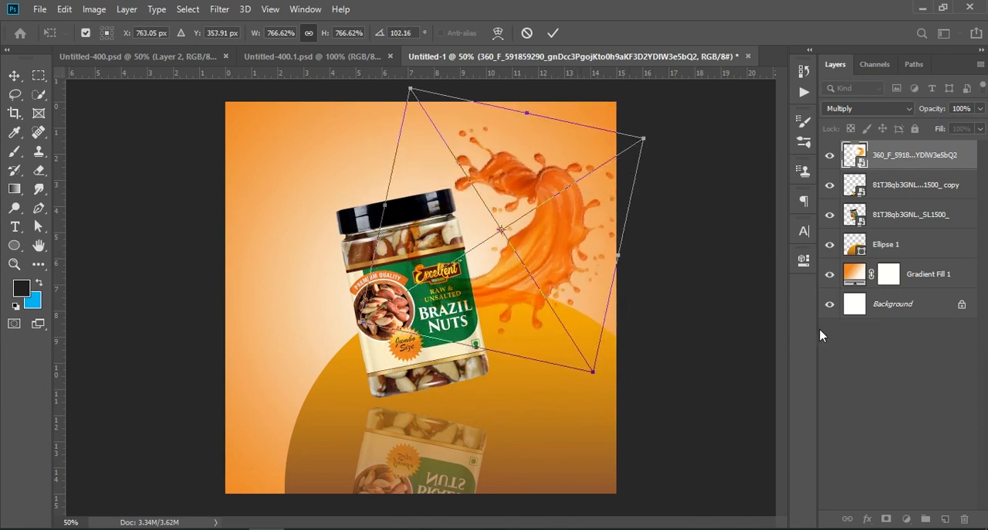
click(901, 399)
Move the splash layer below the jar layers and above the circle, and shift the splash slightly up and left.
drag(909, 156, 902, 250)
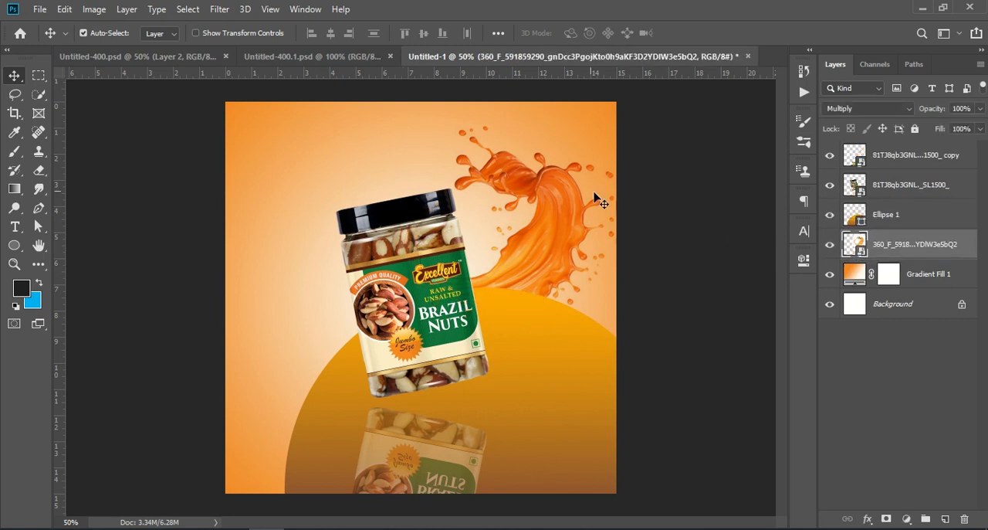
drag(537, 182, 515, 166)
drag(919, 249, 920, 217)
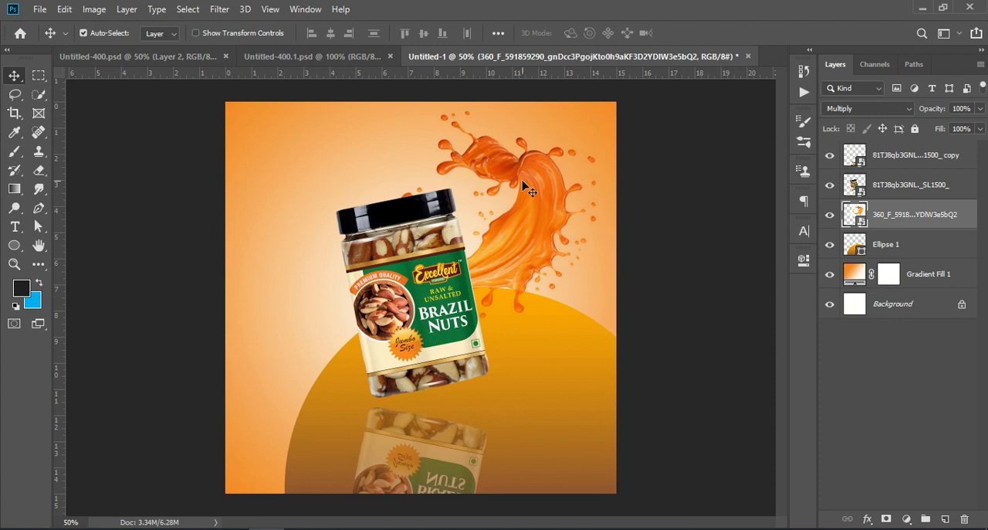
Duplicate the orange splash layer, flip the copy vertically, and rotate and position it behind the jar on the poster's lower-left side.
drag(957, 217, 946, 517)
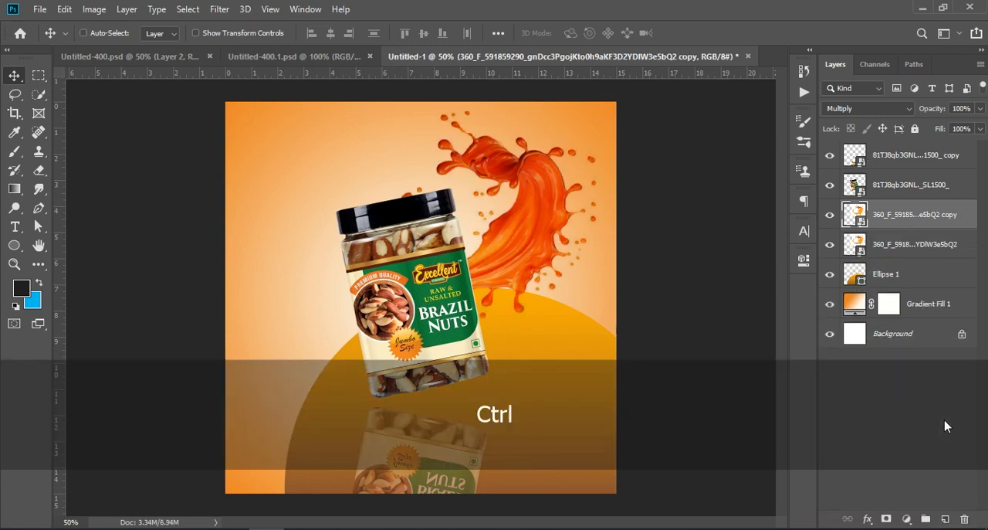
key(ctrl+t)
right_click(538, 225)
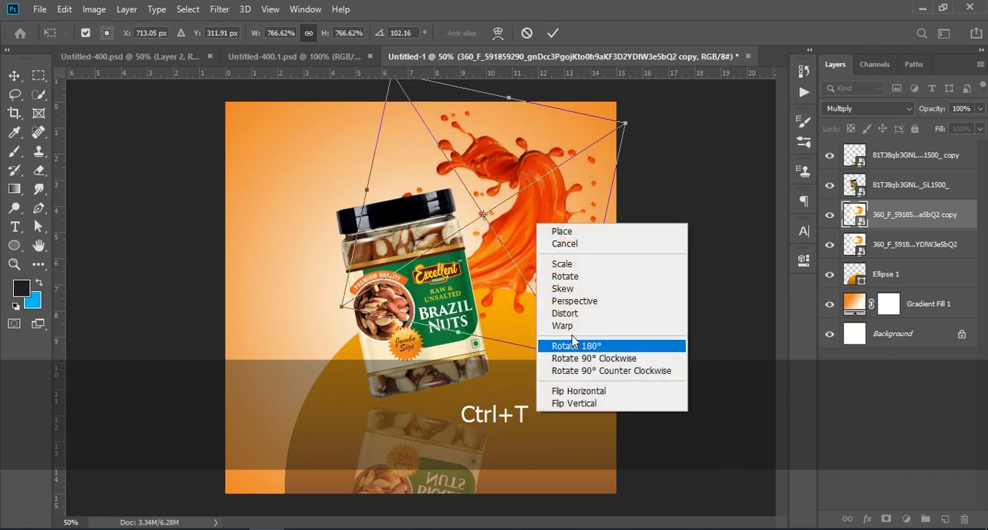
click(593, 403)
drag(552, 230, 376, 408)
drag(77, 251, 51, 339)
drag(298, 384, 333, 349)
click(884, 408)
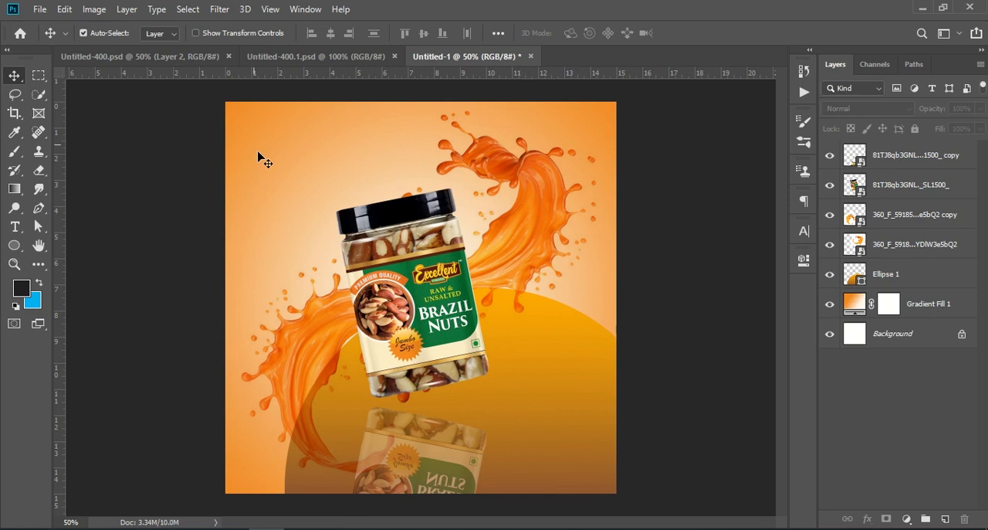
Check the finished reference design in Untitled-400.psd, and set the blend mode of both orange splash layers to Linear Burn.
click(139, 57)
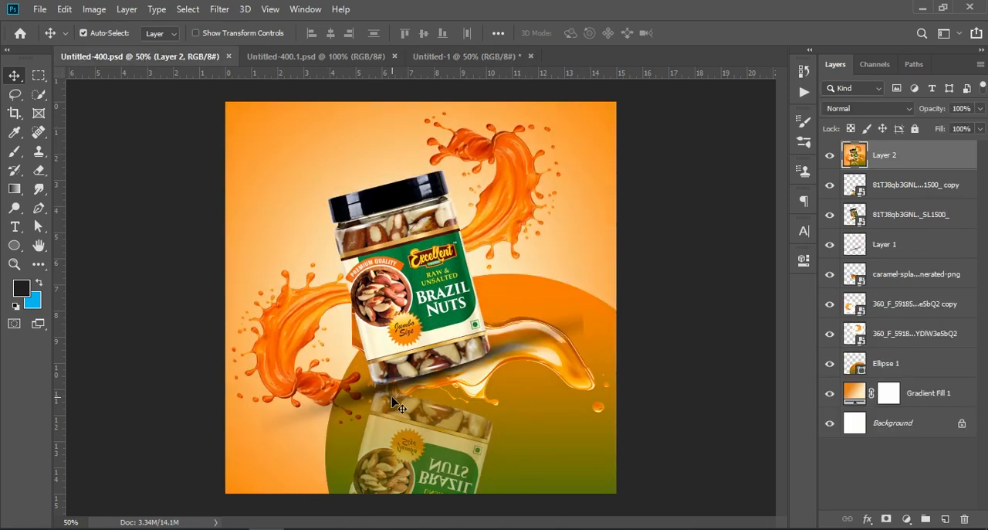
click(377, 59)
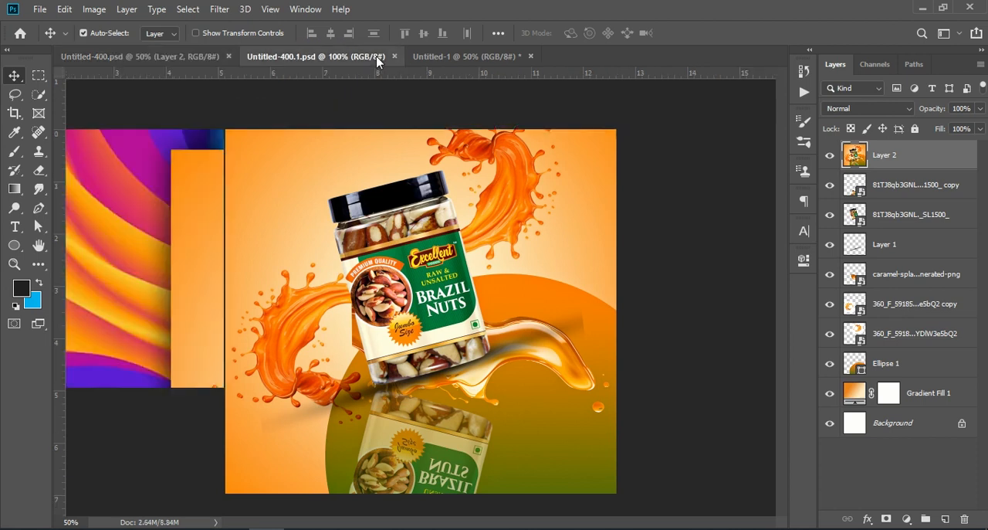
click(467, 57)
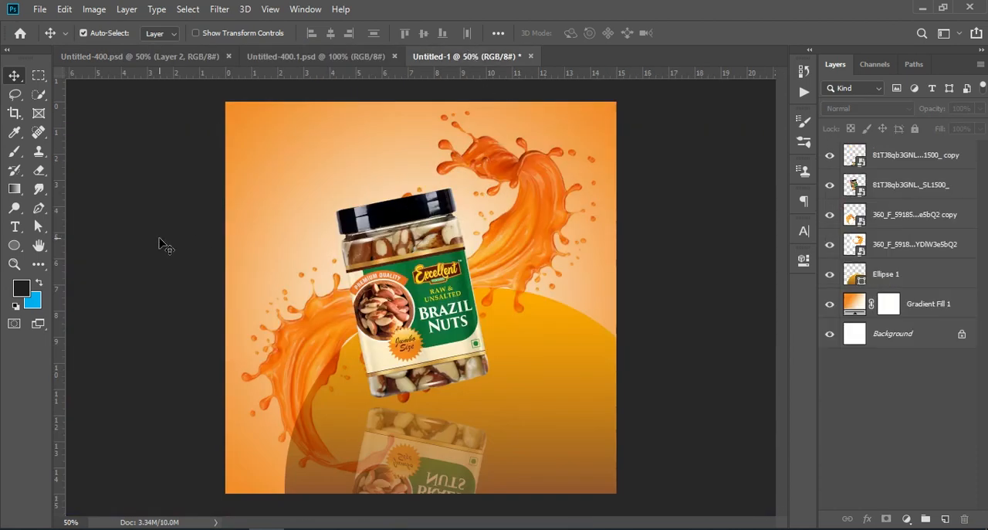
click(892, 244)
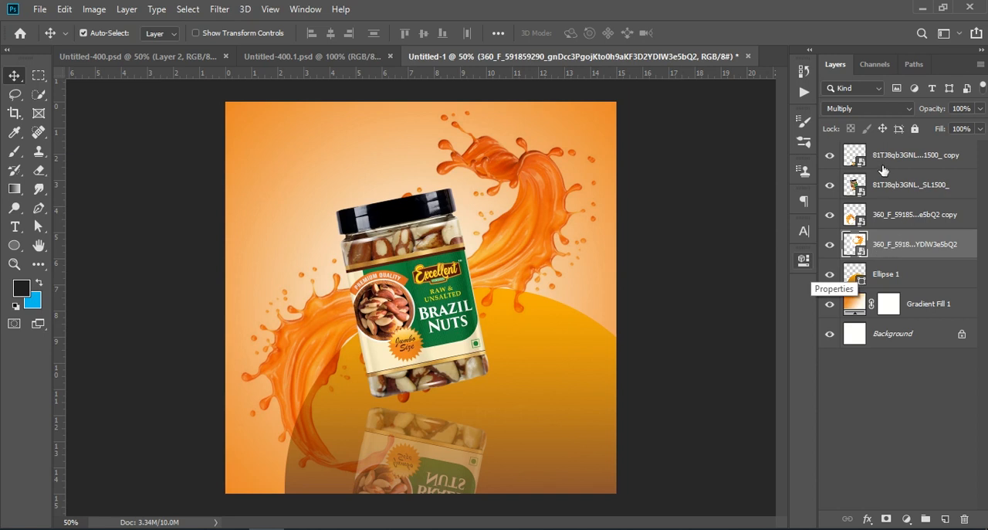
click(879, 108)
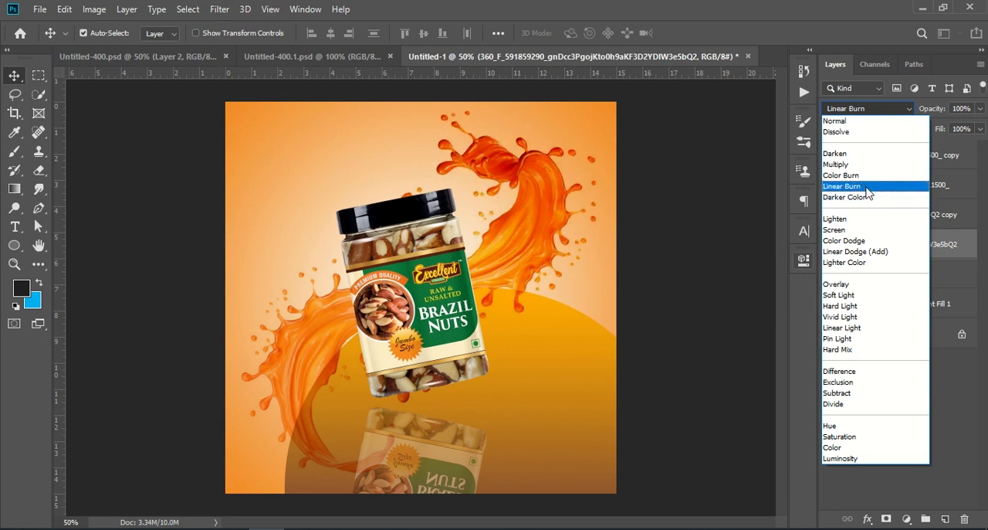
click(868, 193)
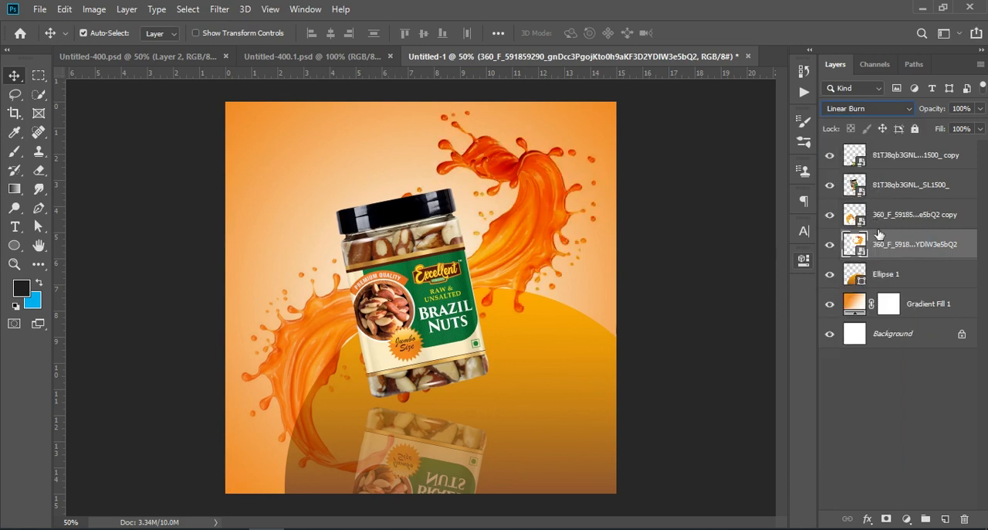
click(881, 220)
click(861, 108)
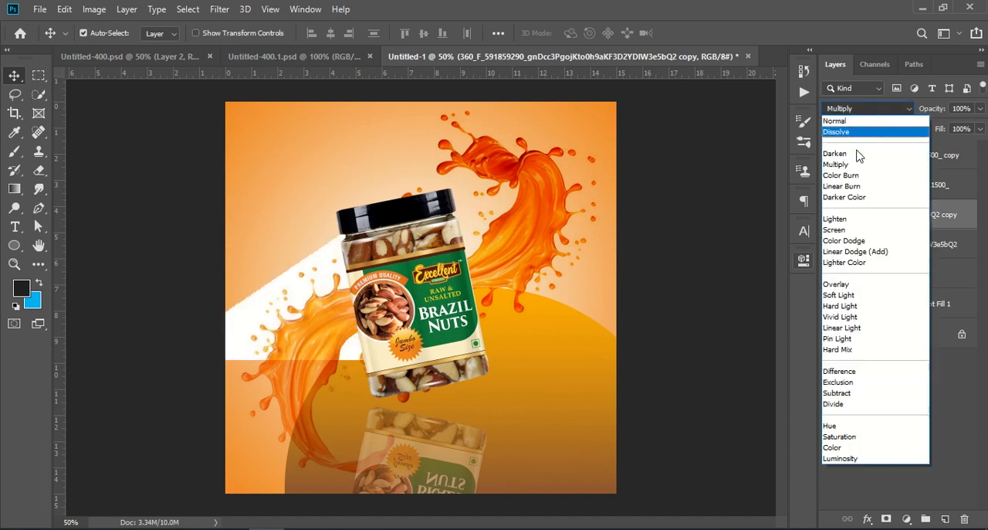
click(855, 191)
click(901, 419)
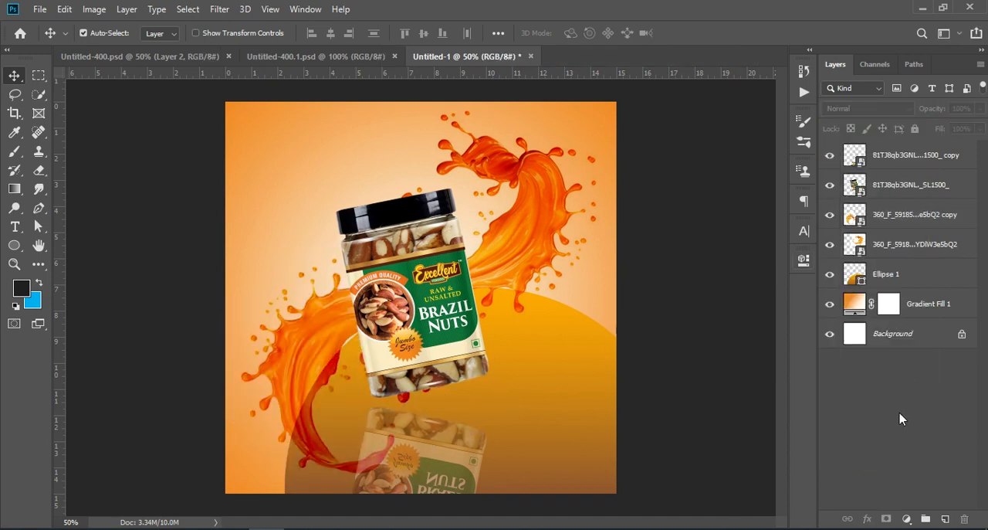
Shift the gradient circle behind the jar slightly to the right.
click(550, 396)
drag(561, 408, 578, 394)
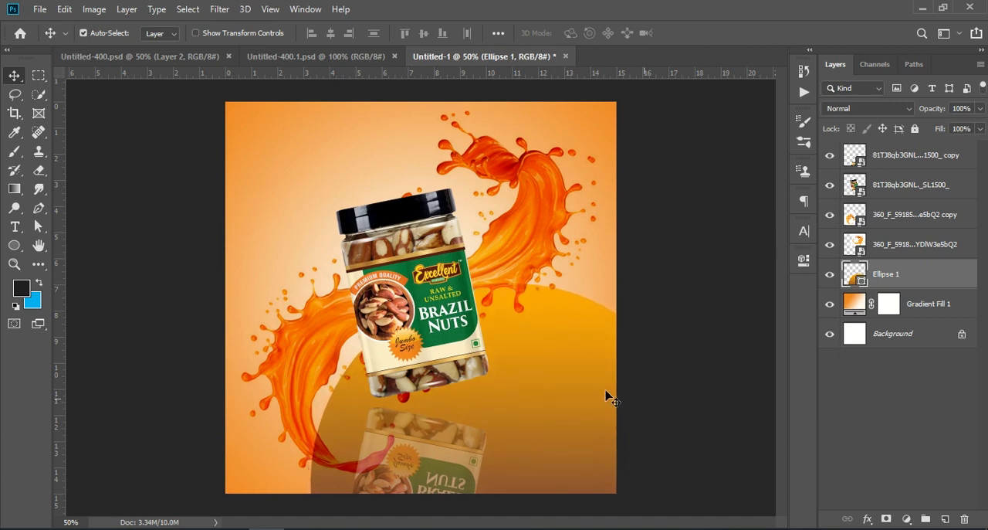
click(890, 429)
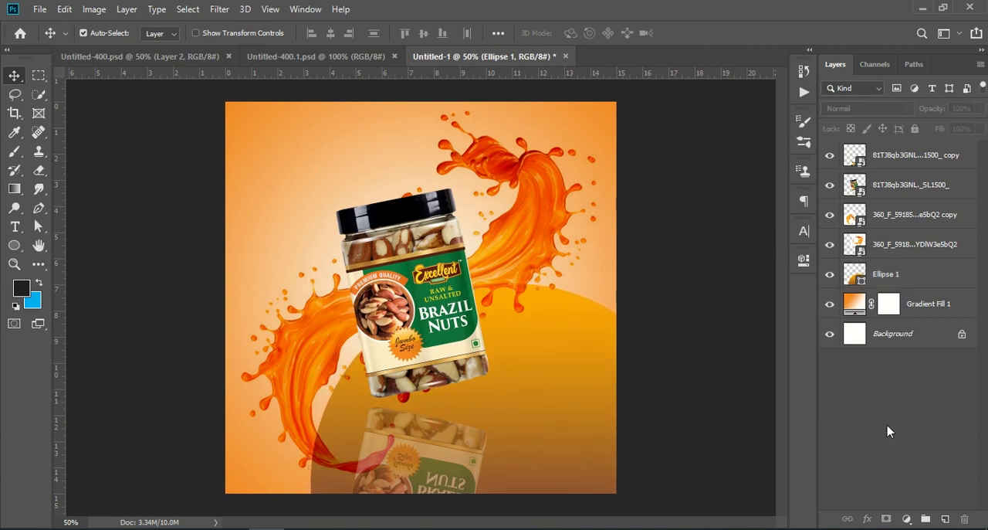
Change the orange stop of the background's radial gradient fill to a darker orange, about e77d00, and apply it.
click(368, 152)
double_click(854, 304)
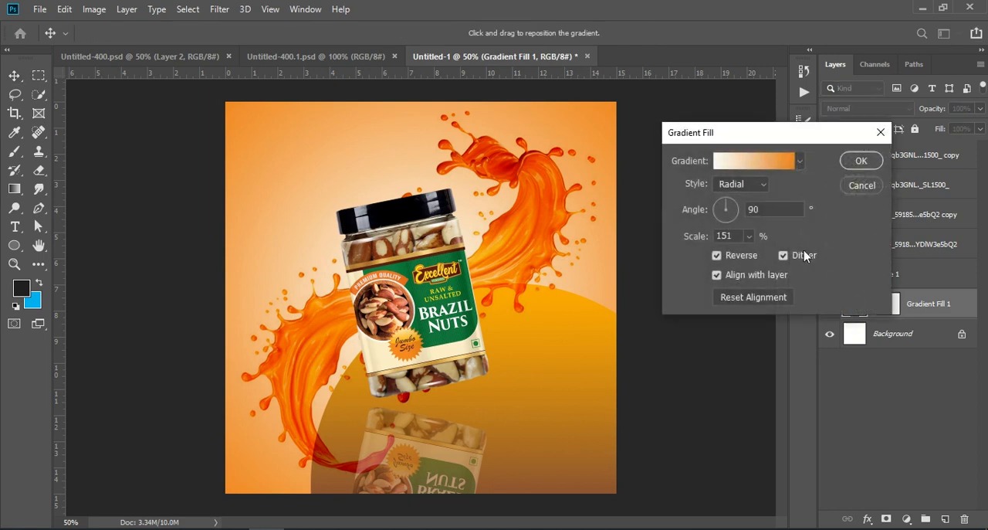
click(753, 160)
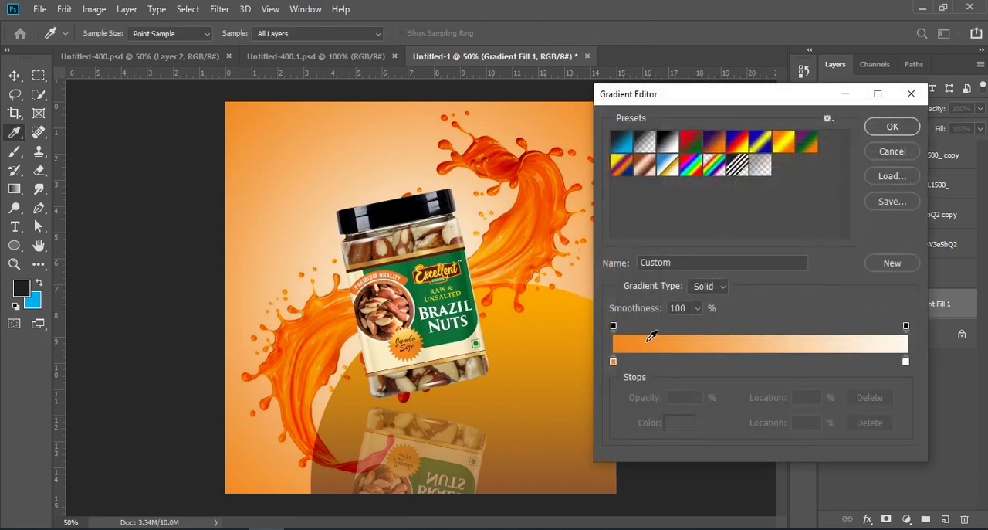
double_click(614, 361)
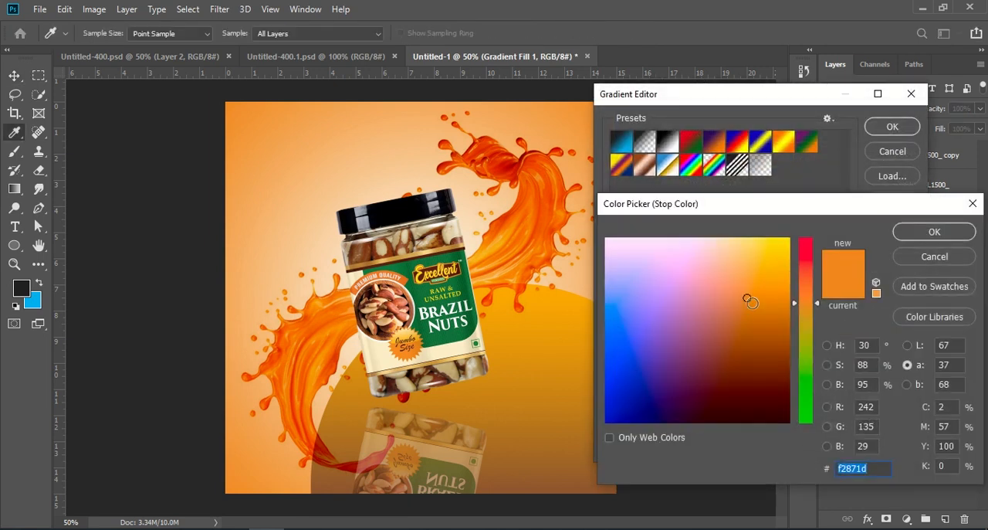
click(772, 275)
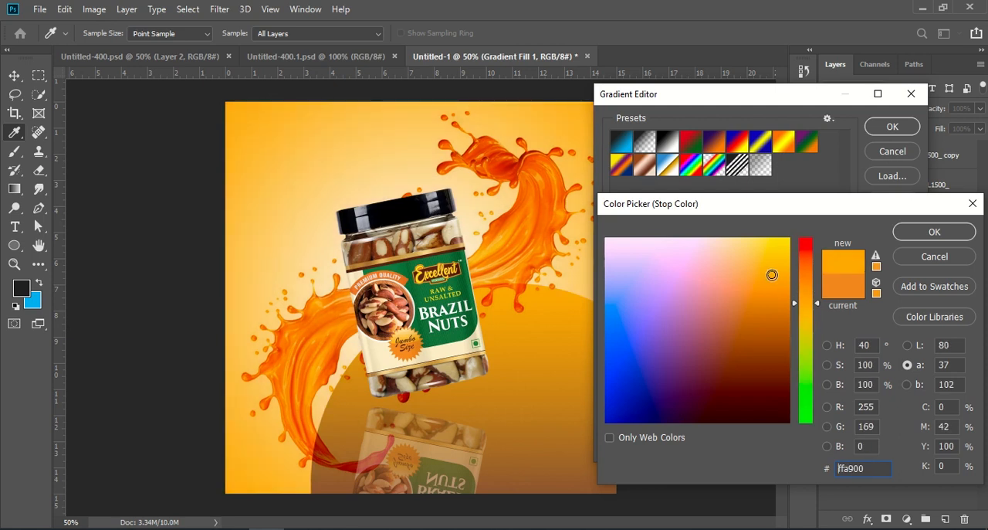
drag(771, 275, 774, 308)
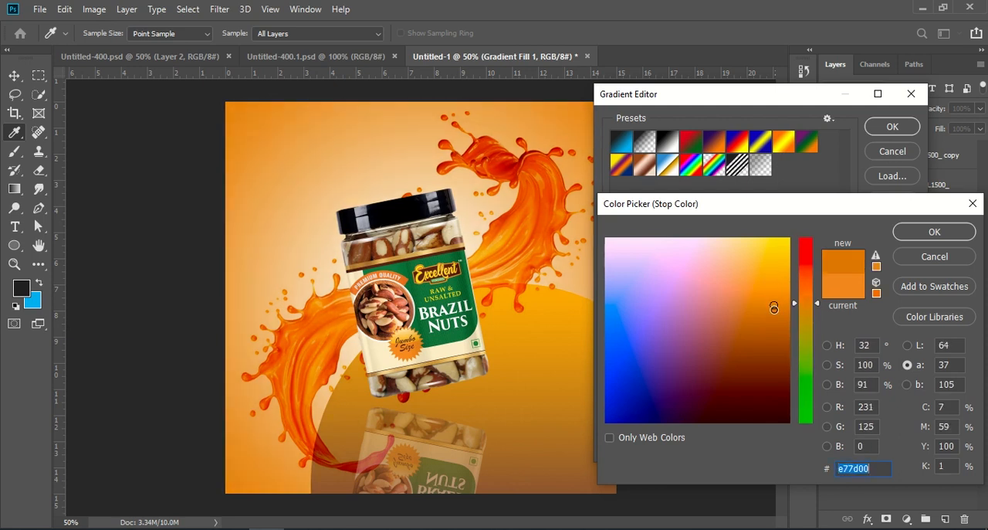
click(929, 232)
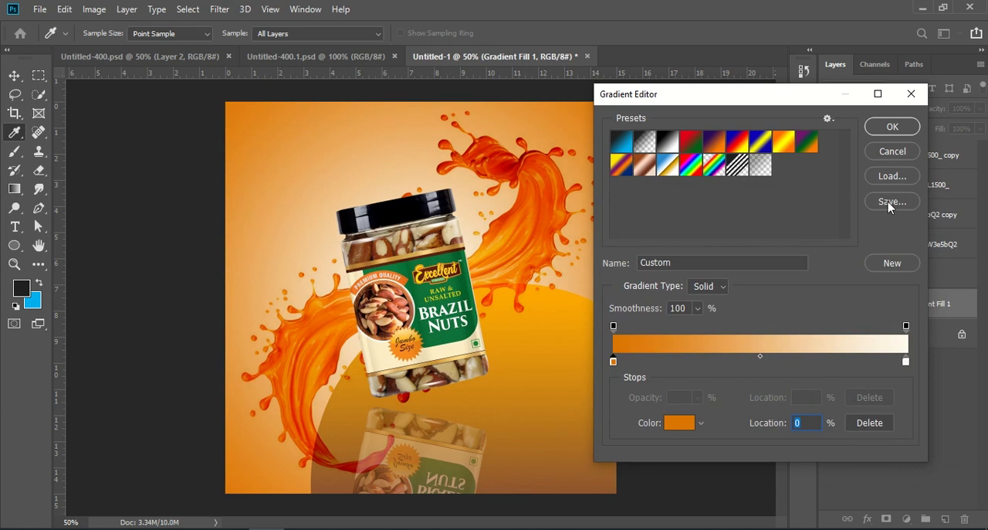
click(892, 128)
click(184, 526)
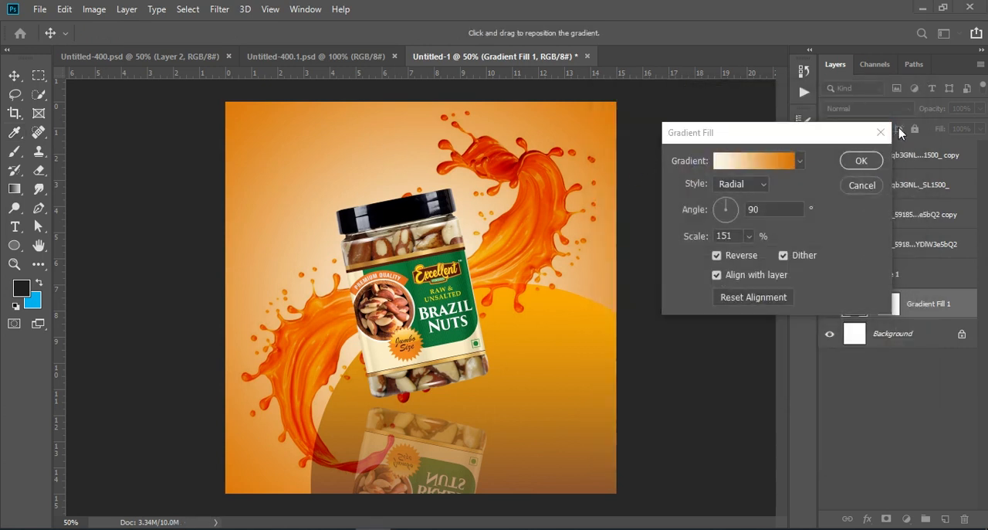
click(872, 164)
click(861, 162)
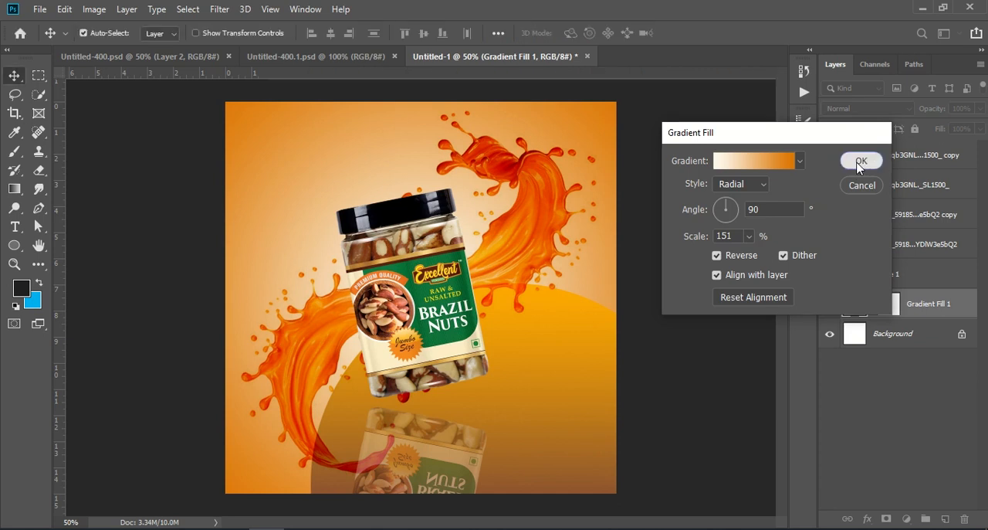
Check the reference design, and place the caramel splash image from Downloads as an embedded file in the poster.
click(176, 59)
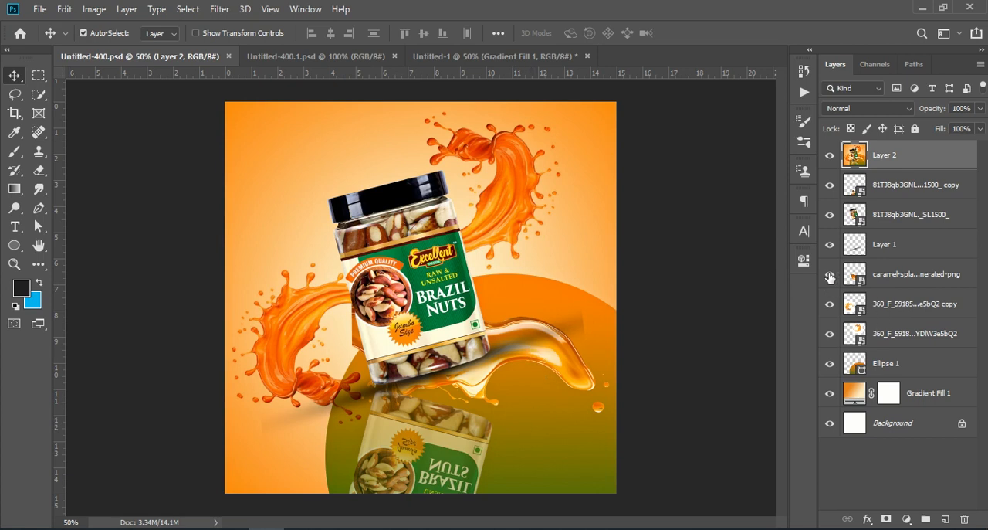
click(421, 56)
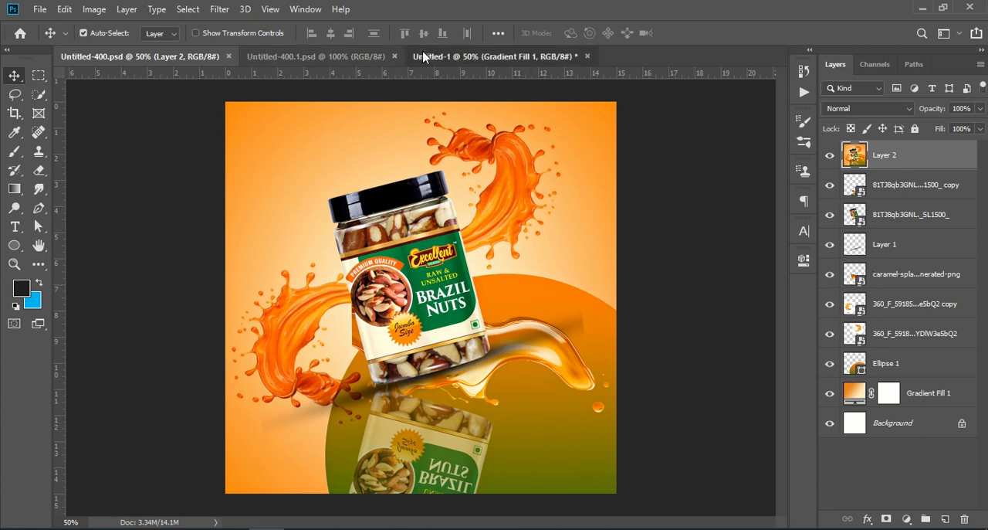
click(44, 13)
click(90, 285)
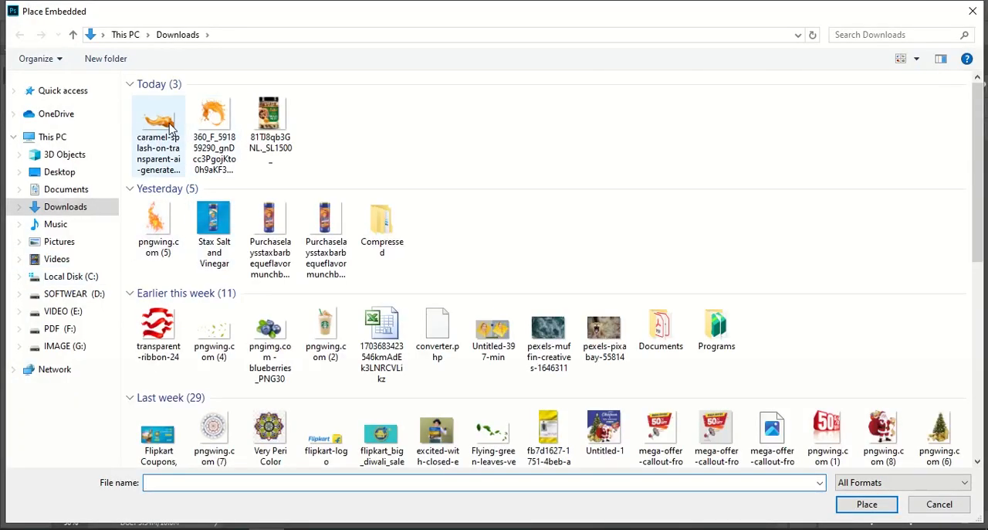
click(158, 123)
click(865, 505)
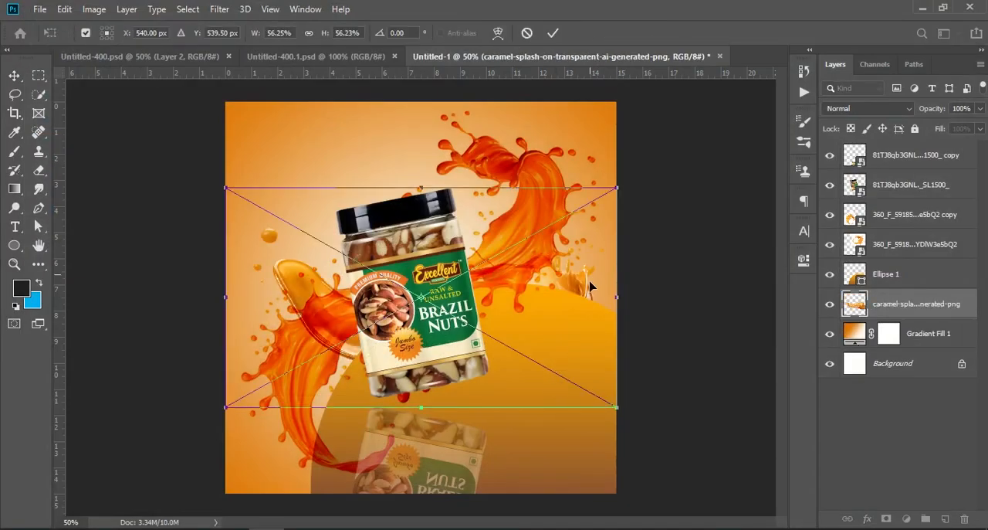
Scale the caramel splash to about 34% at the poster's lower right and move its layer between the two orange splash layers.
drag(610, 194, 481, 273)
drag(308, 389, 450, 428)
drag(930, 306, 922, 230)
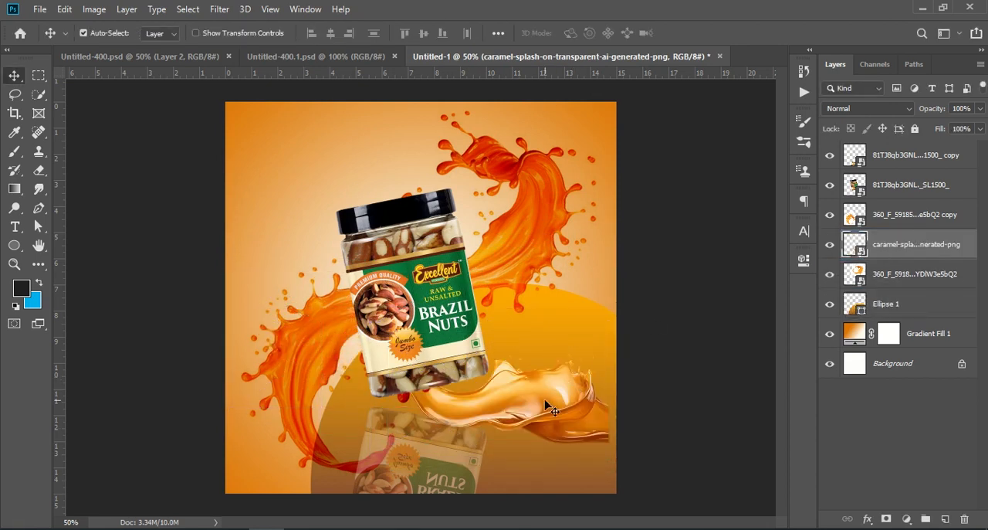
key(ctrl+t)
drag(633, 322, 590, 282)
drag(572, 380, 522, 364)
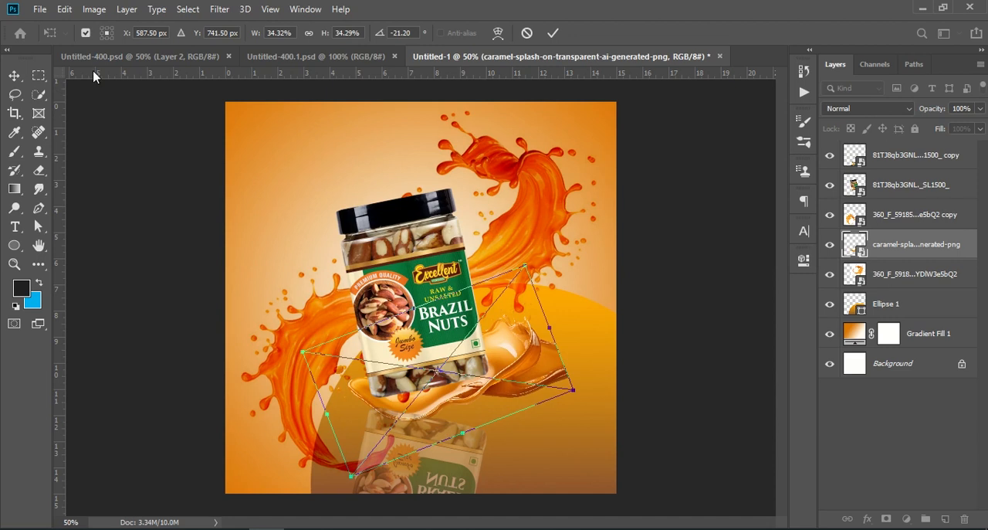
click(112, 57)
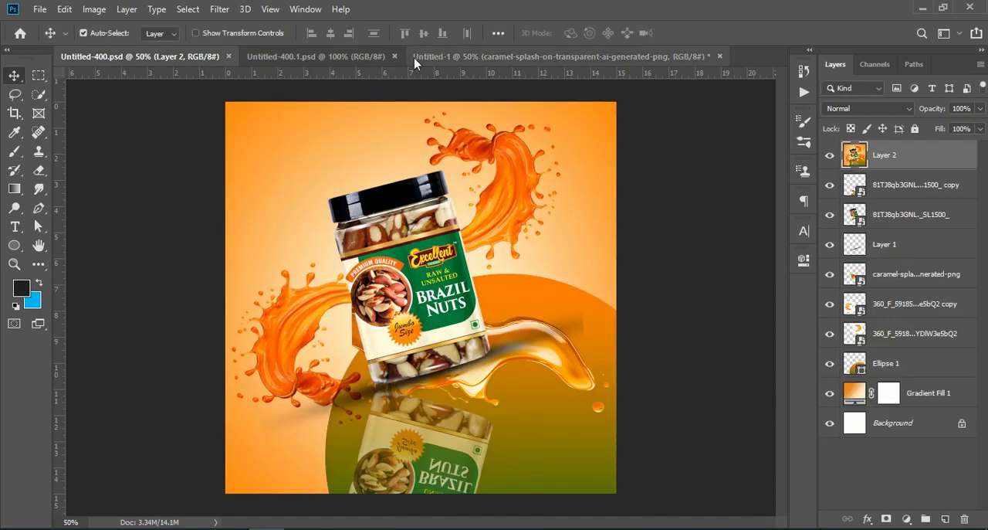
click(436, 57)
click(544, 400)
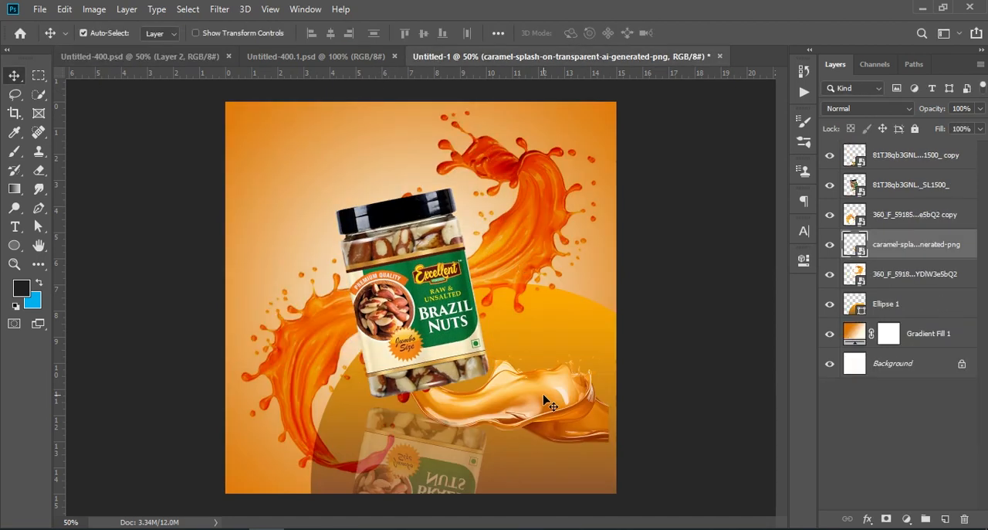
Flip the caramel splash horizontally and position it beneath the jar at about X 641.5, Y 759.5 px.
key(ctrl+t)
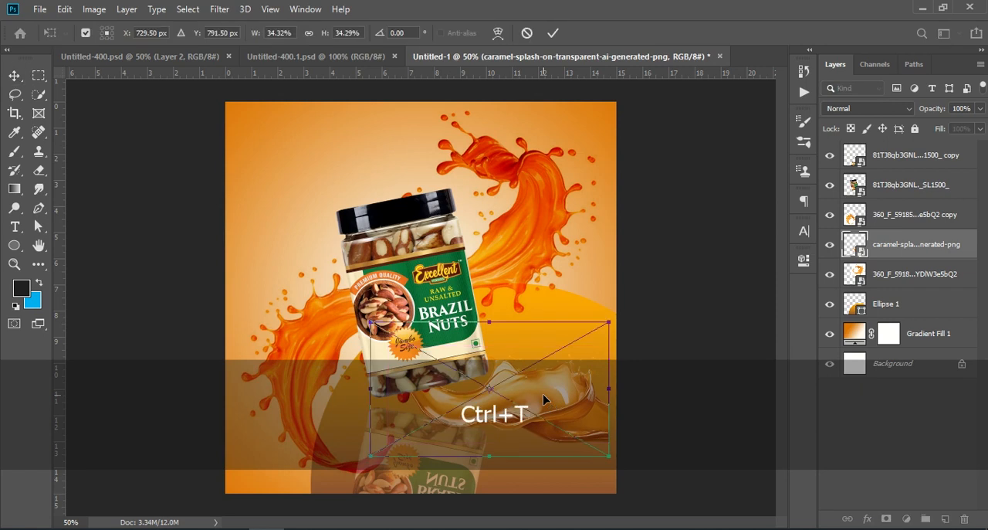
right_click(544, 395)
click(581, 385)
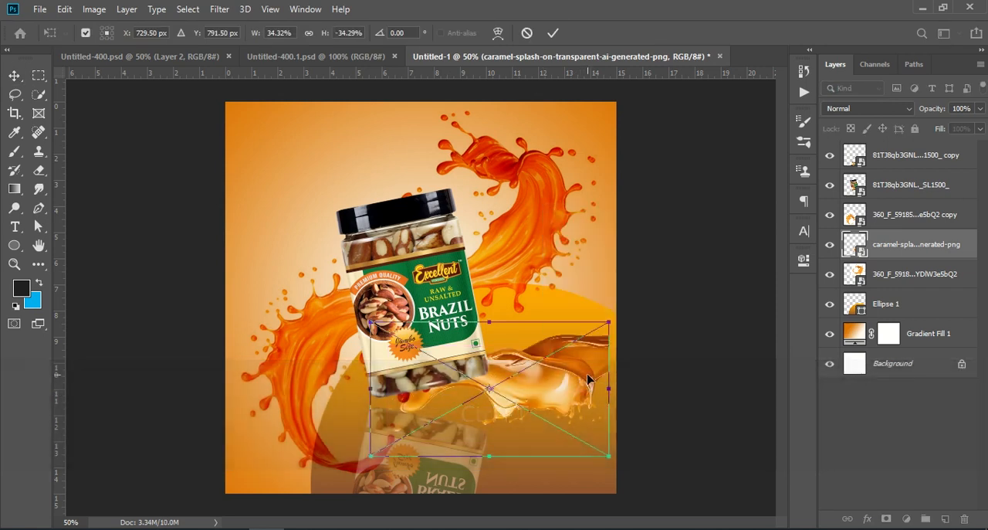
key(ctrl+z)
right_click(539, 398)
click(580, 372)
drag(563, 395, 532, 383)
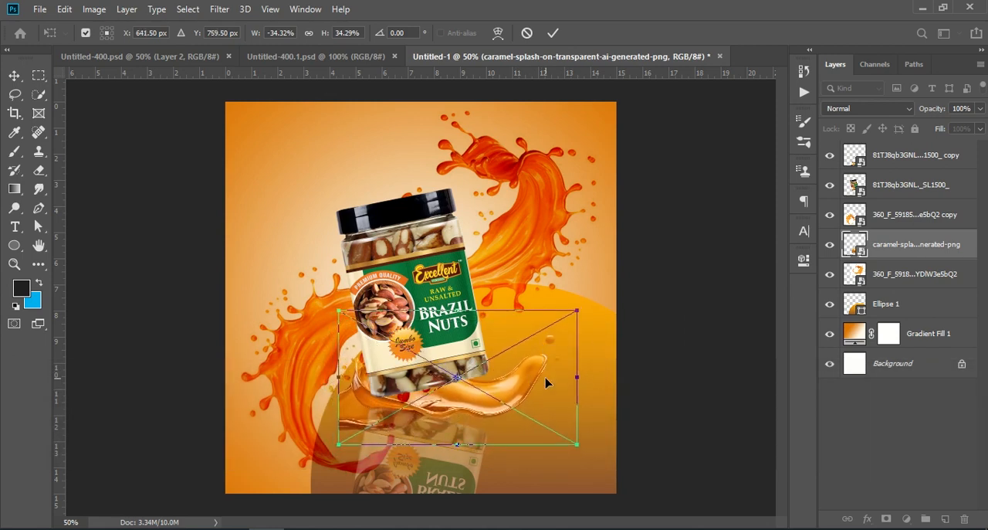
click(904, 429)
Add a new layer, paint a dark shadow dab beneath the jar with the 1000 px brush, and move the layer below the jar layer.
click(406, 353)
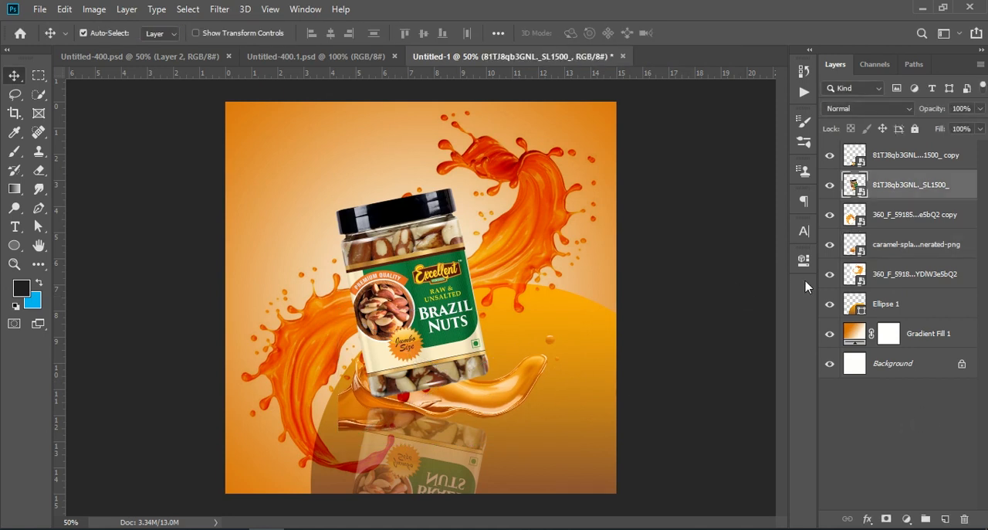
click(945, 519)
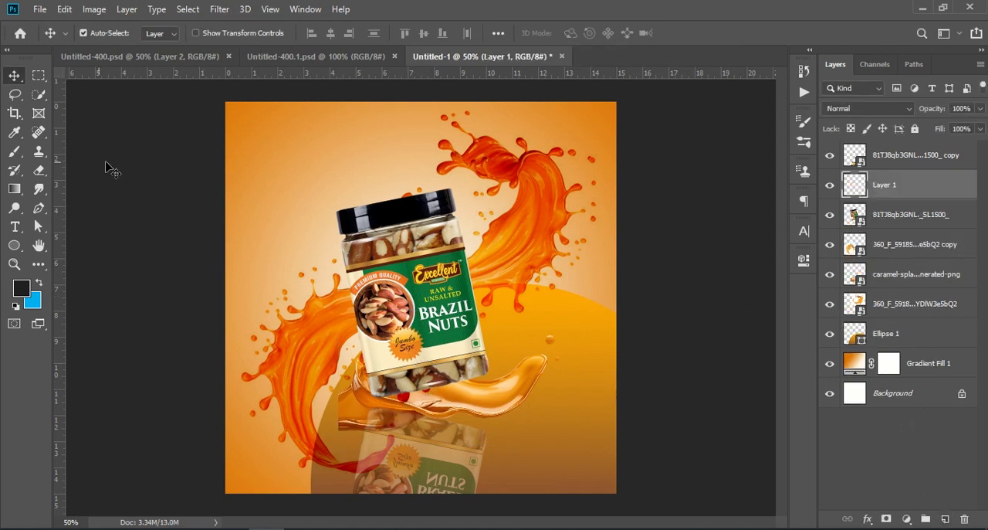
click(14, 151)
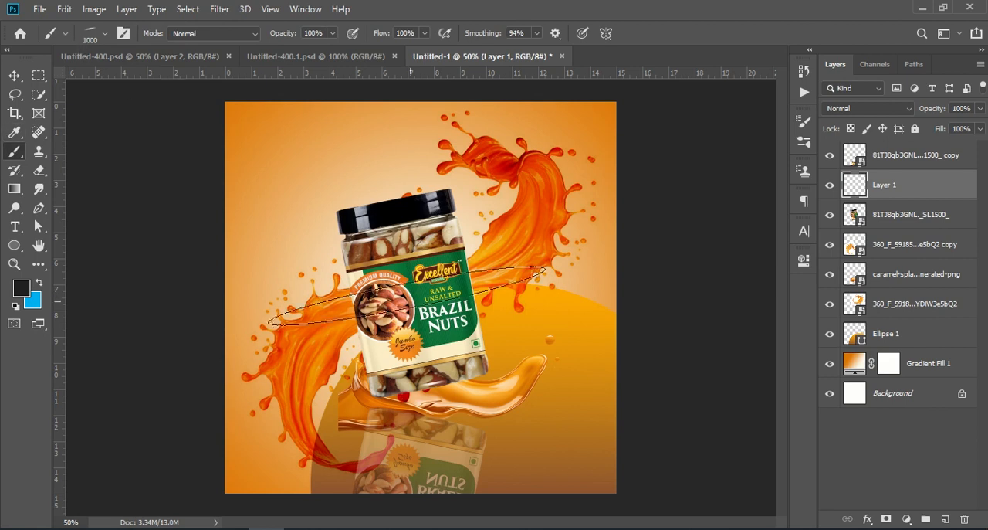
click(428, 387)
drag(923, 201, 911, 238)
Scale the shadow to about 70% width and 87% height, rotate it about -1.3°, position it at about X 527, Y 790.5 px, and lower its opacity.
key(ctrl+t)
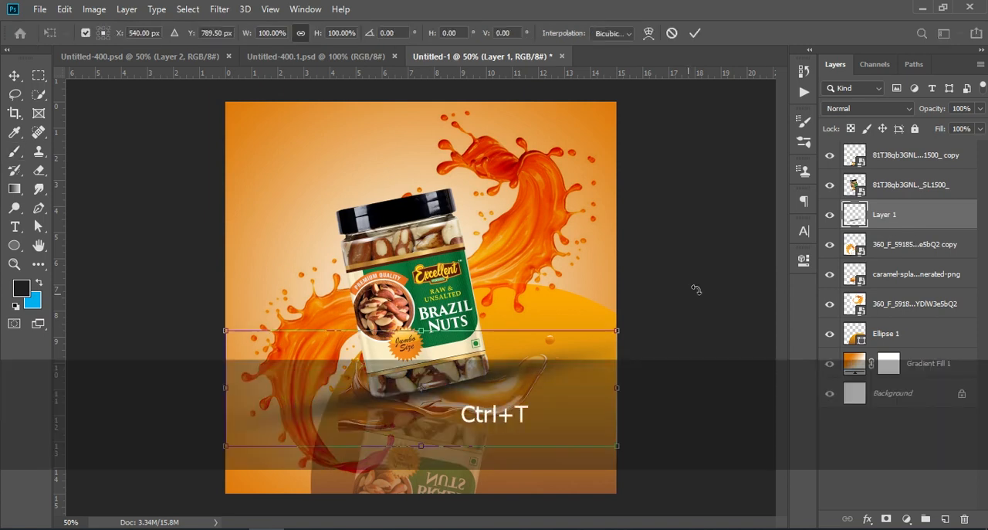
drag(613, 390, 564, 387)
drag(488, 387, 507, 392)
drag(613, 338, 605, 316)
drag(585, 376, 522, 382)
drag(467, 409, 504, 404)
drag(562, 344, 571, 337)
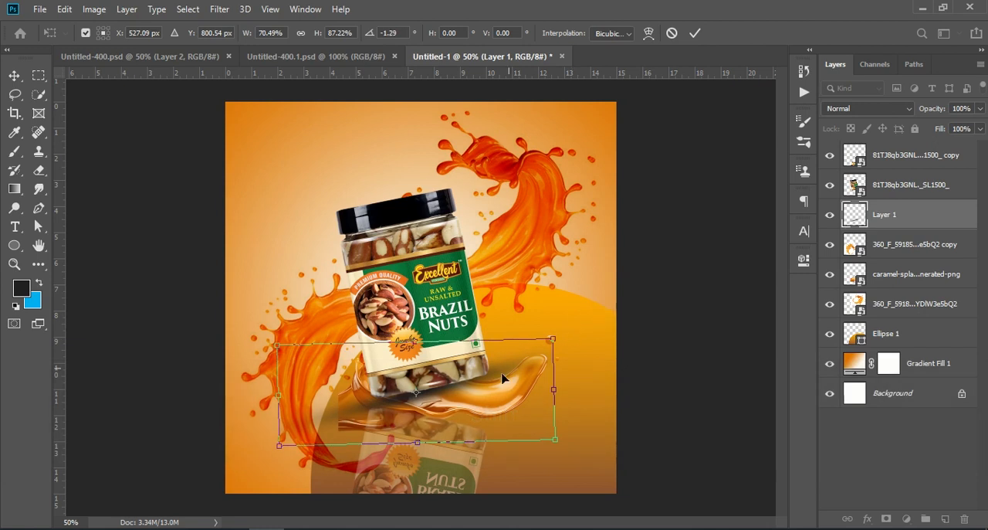
drag(489, 388, 490, 385)
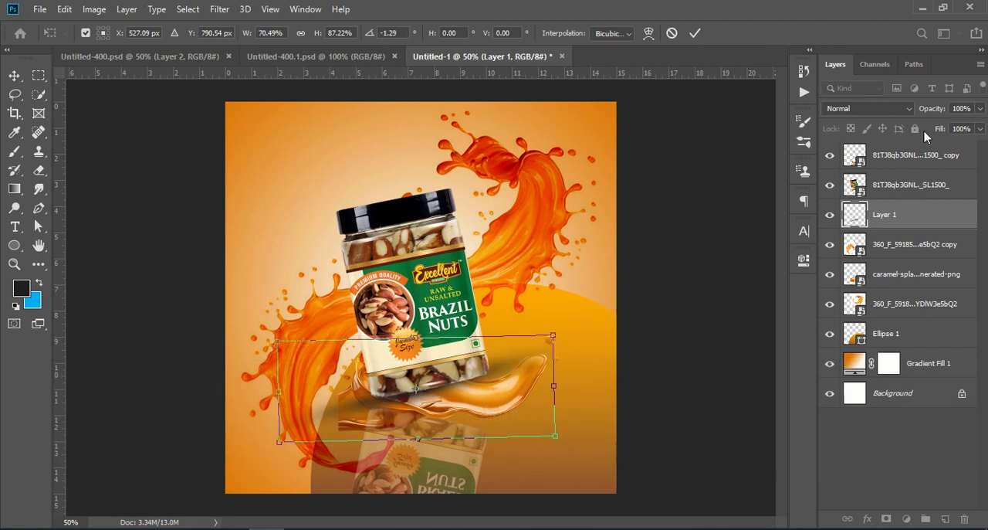
drag(932, 112, 914, 113)
click(901, 460)
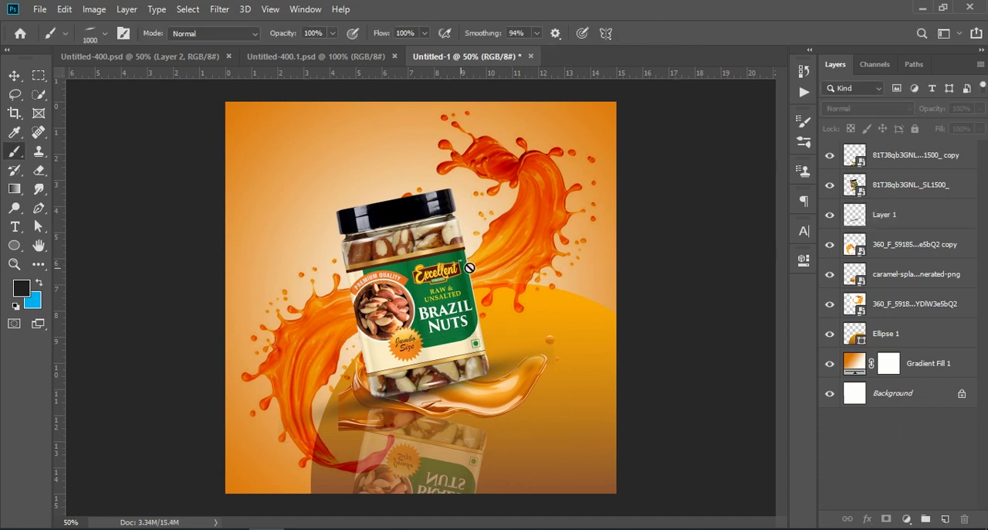
click(171, 56)
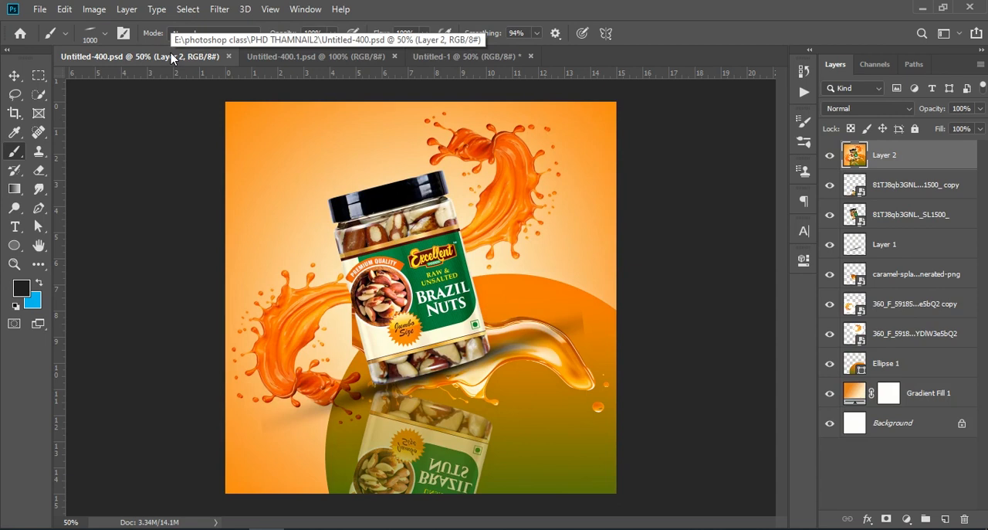
click(433, 57)
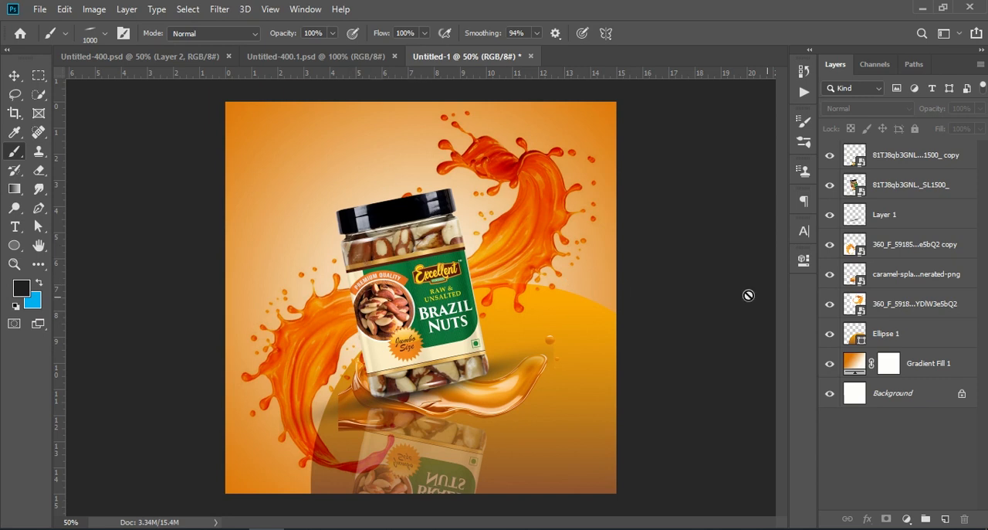
click(899, 245)
shift+click(899, 278)
key(ctrl+t)
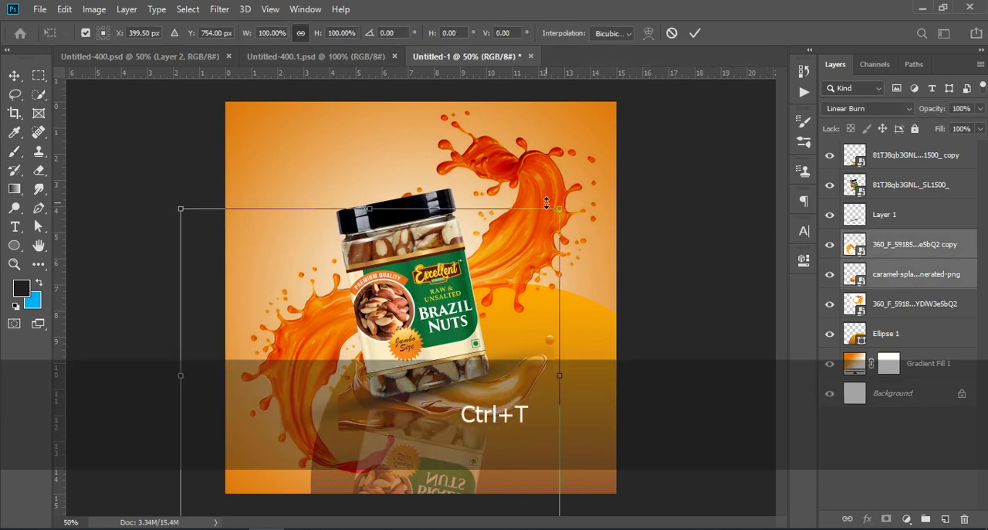
drag(560, 211, 523, 227)
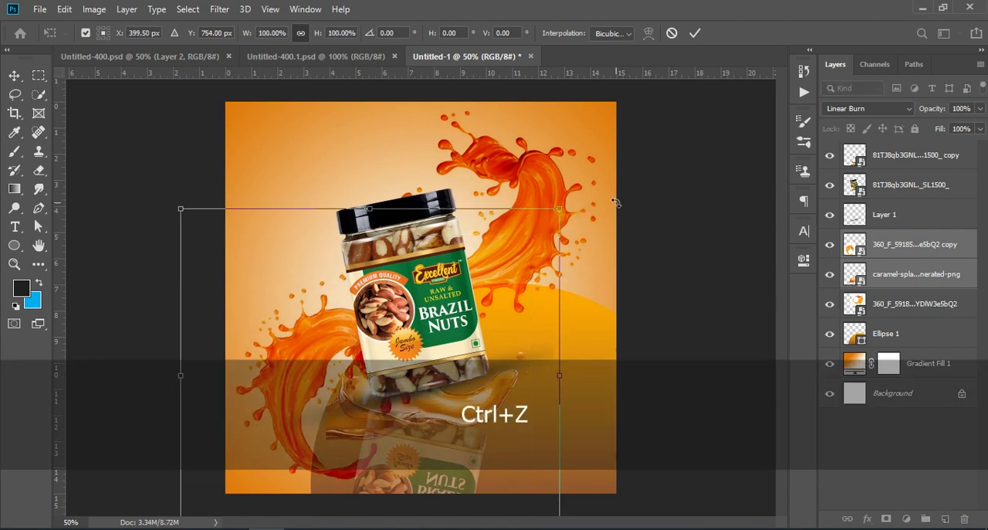
key(ctrl+z)
click(880, 441)
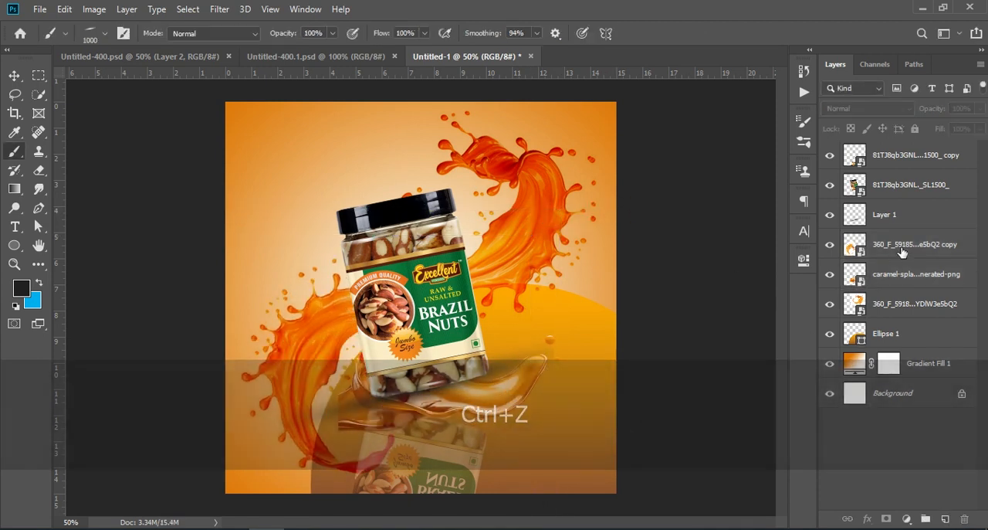
Scale down both orange splashes together and position them around the jar, centred at about X 263.9, Y 652.7 px and X 658.3, Y 297.1 px.
click(893, 305)
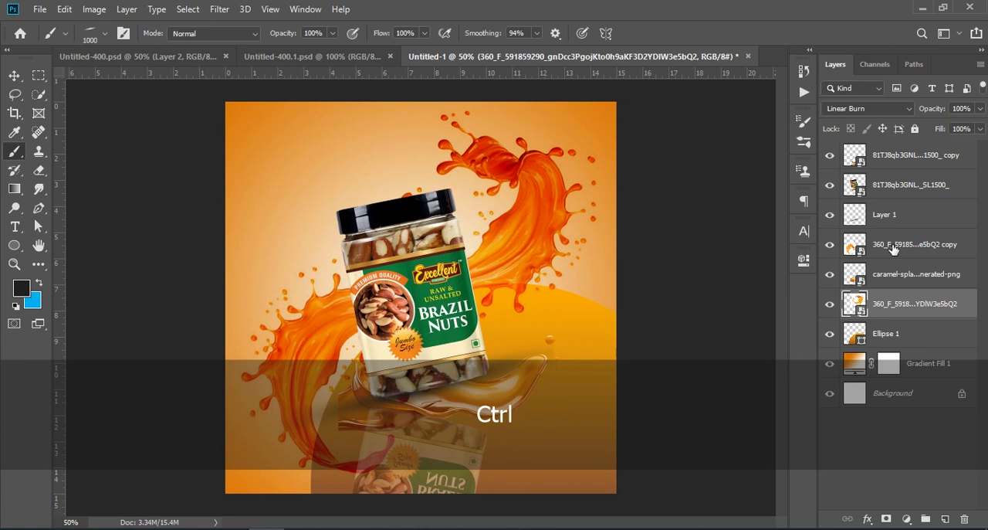
ctrl+click(896, 248)
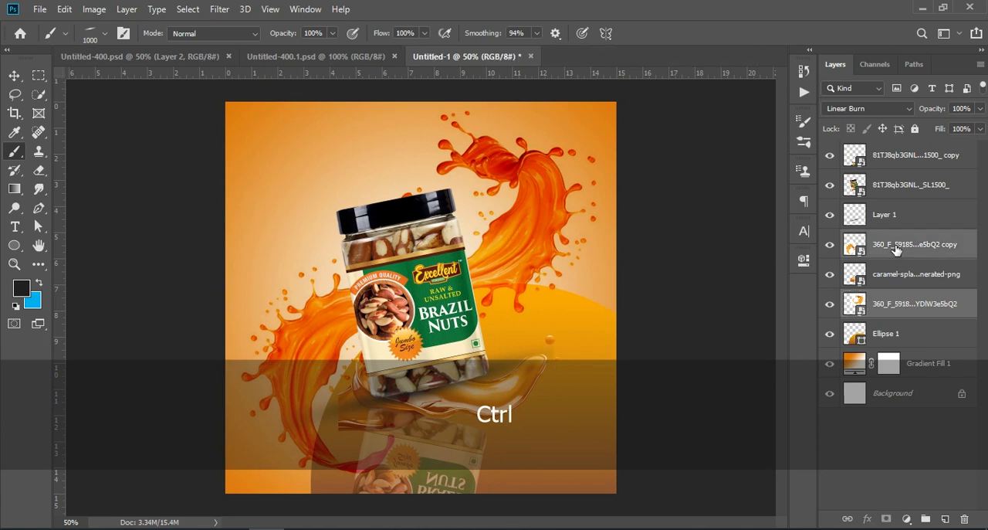
key(ctrl+t)
drag(633, 308, 548, 319)
drag(479, 170, 492, 187)
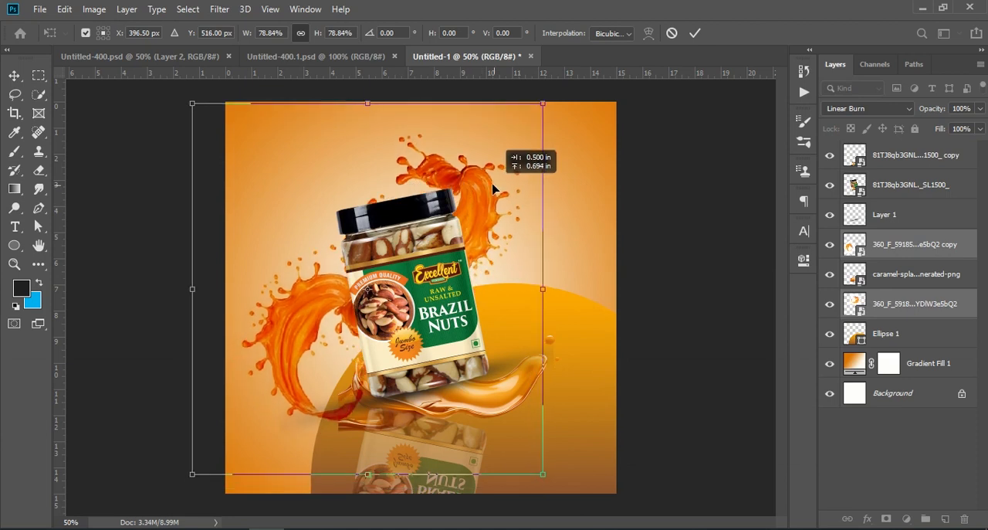
drag(561, 91, 639, 91)
drag(555, 165, 530, 183)
drag(640, 106, 633, 84)
mouse_move(576, 147)
mouse_down()
mouse_move(585, 139)
mouse_move(584, 147)
mouse_up()
click(694, 34)
key(b)
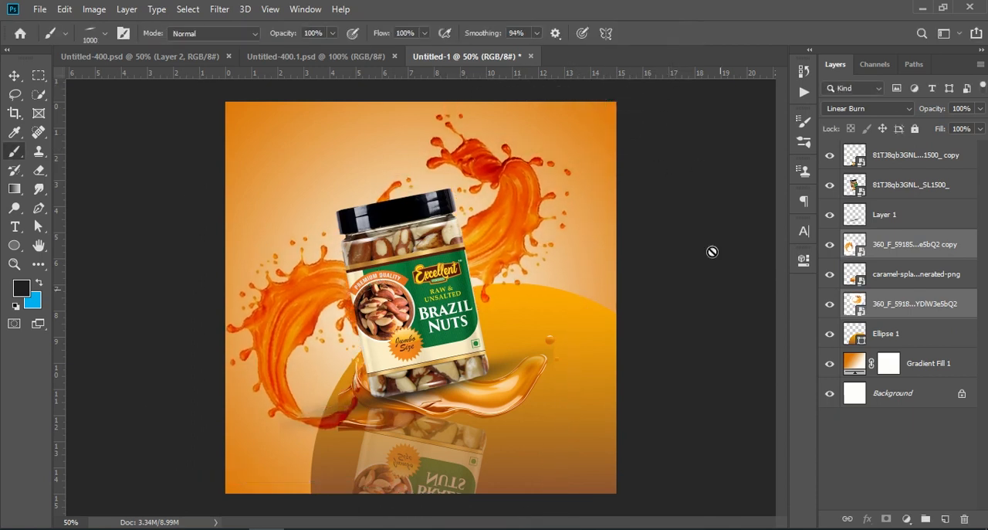
click(888, 461)
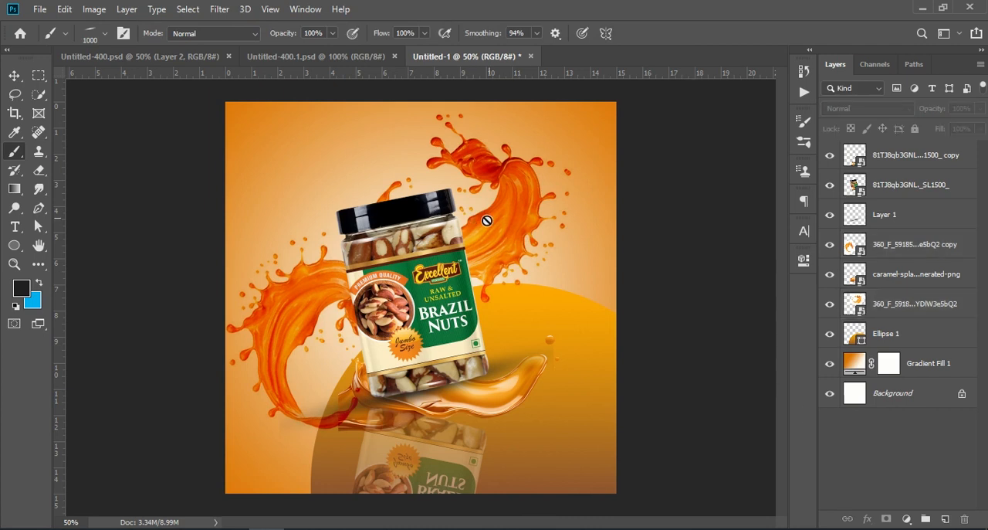
click(893, 245)
click(518, 214)
click(534, 218)
key(ctrl+t)
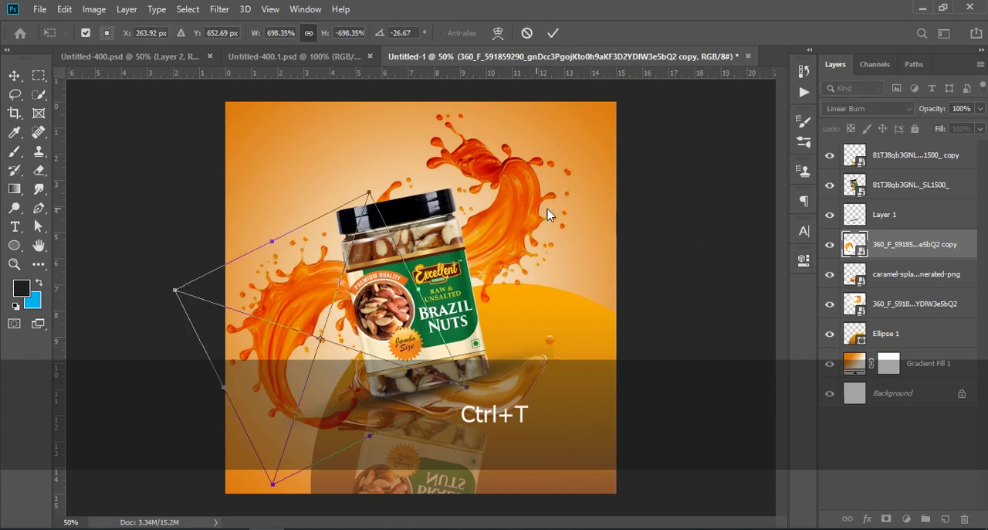
drag(365, 194, 405, 220)
drag(346, 302, 321, 282)
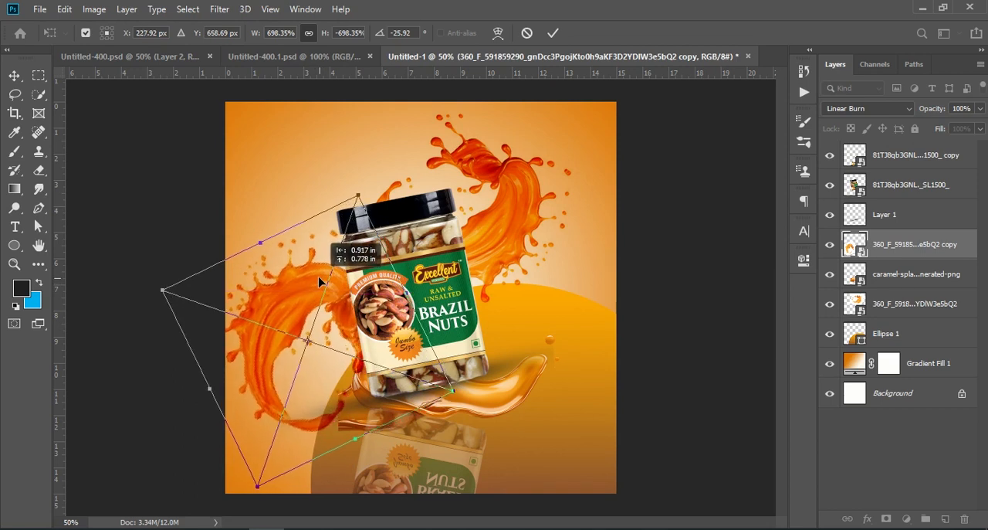
drag(379, 177, 393, 199)
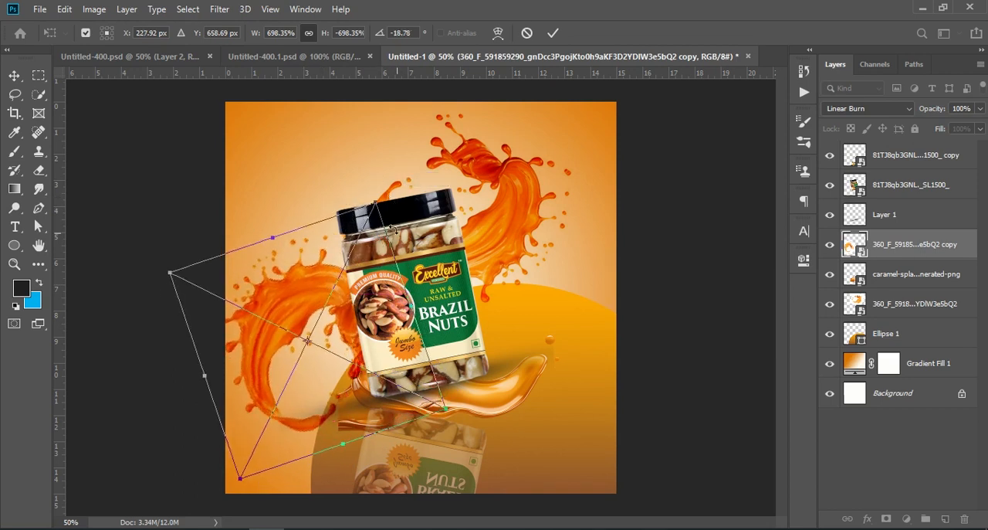
click(163, 61)
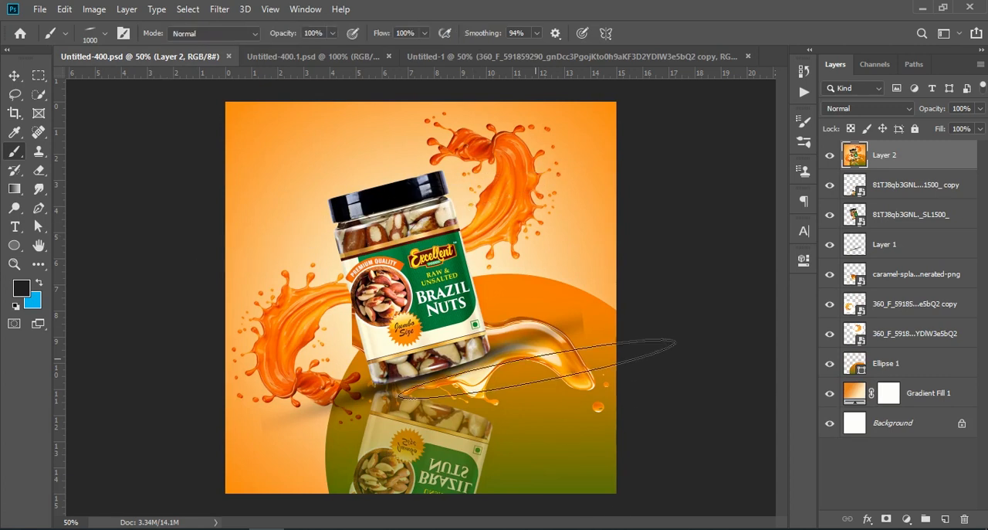
click(456, 56)
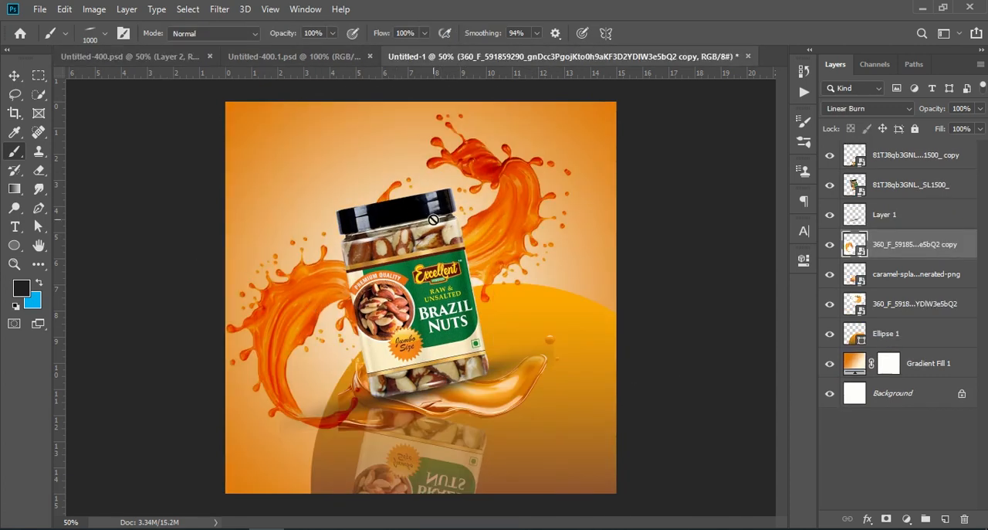
click(898, 305)
key(ctrl+t)
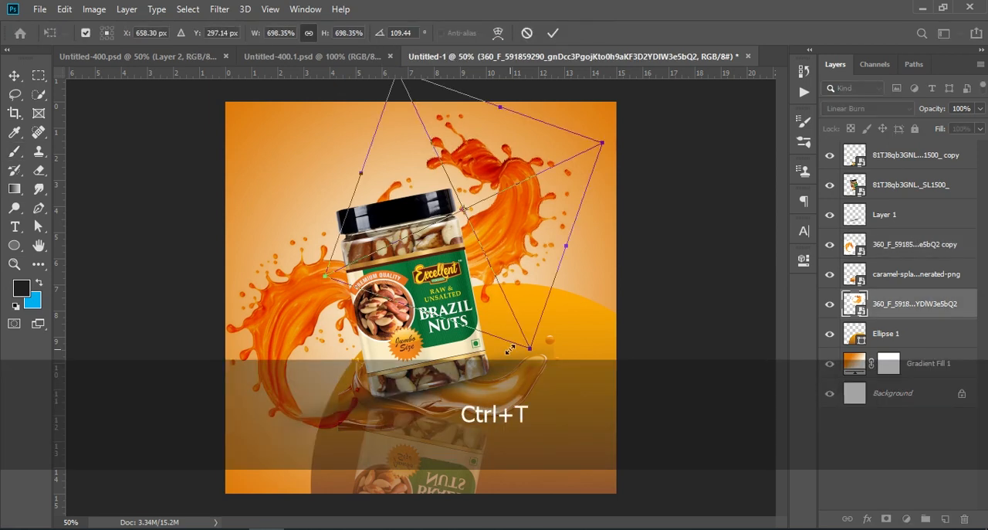
key(Return)
Flip the lower-left orange splash both horizontally and vertically.
click(900, 246)
key(ctrl+t)
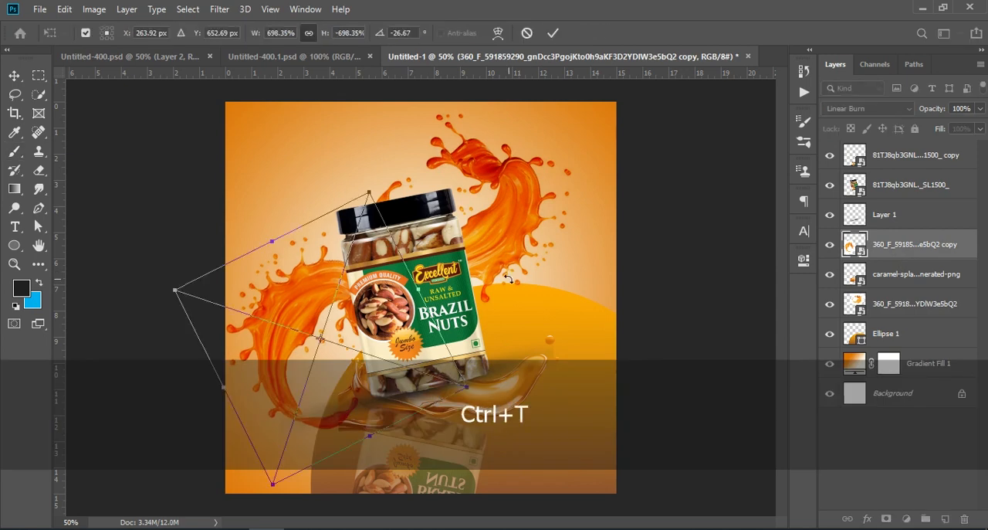
right_click(320, 282)
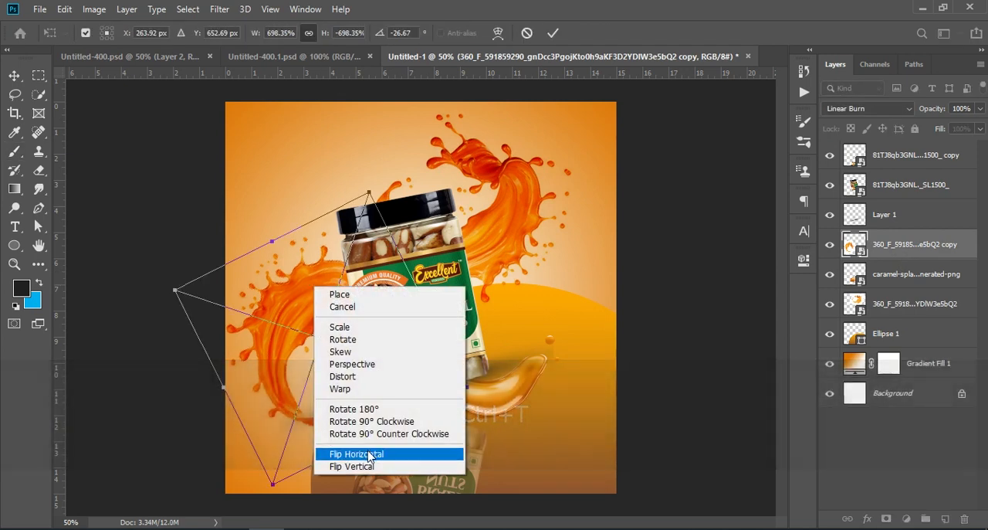
click(363, 461)
right_click(321, 309)
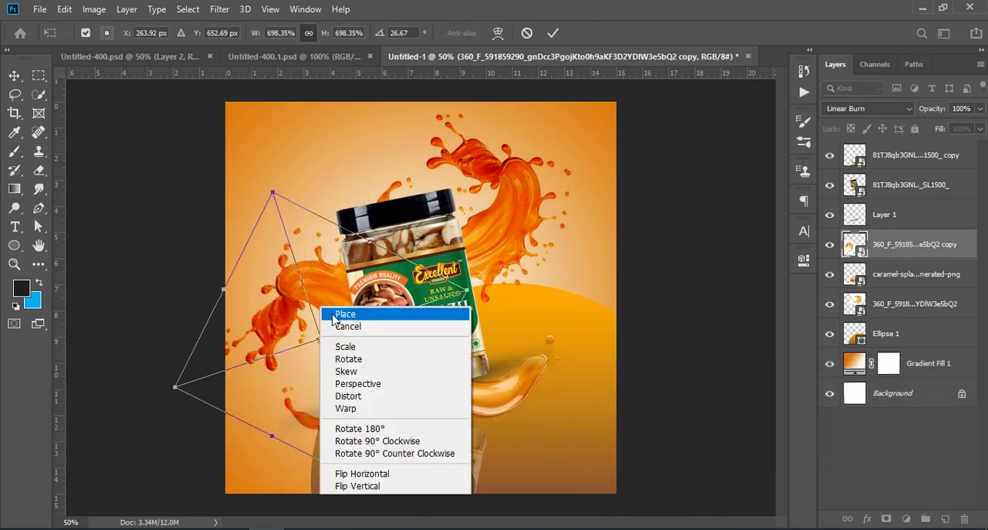
click(378, 488)
Flip the lower-left orange splash vertically, rotate it to about -74.9°, and position it at about X 225.9, Y 666.7 px.
drag(338, 407, 312, 417)
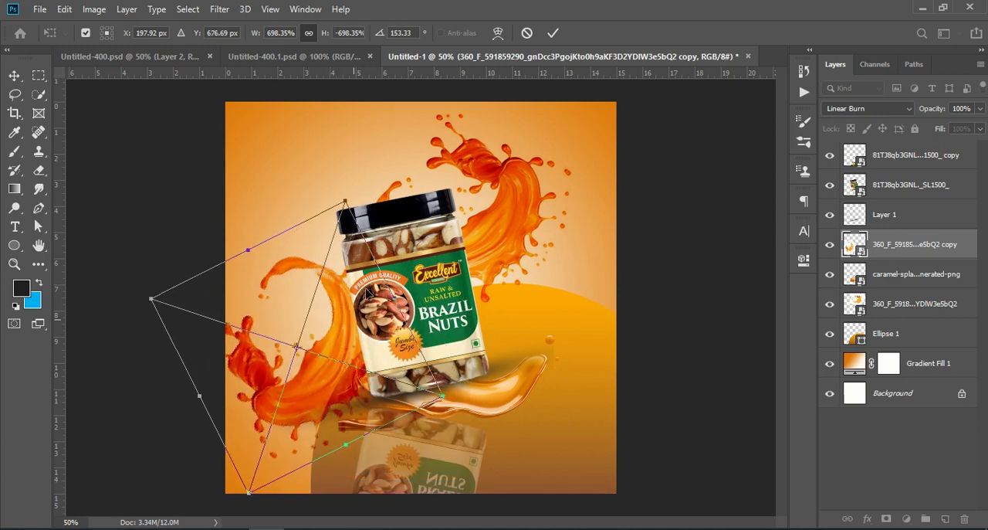
drag(375, 187, 446, 250)
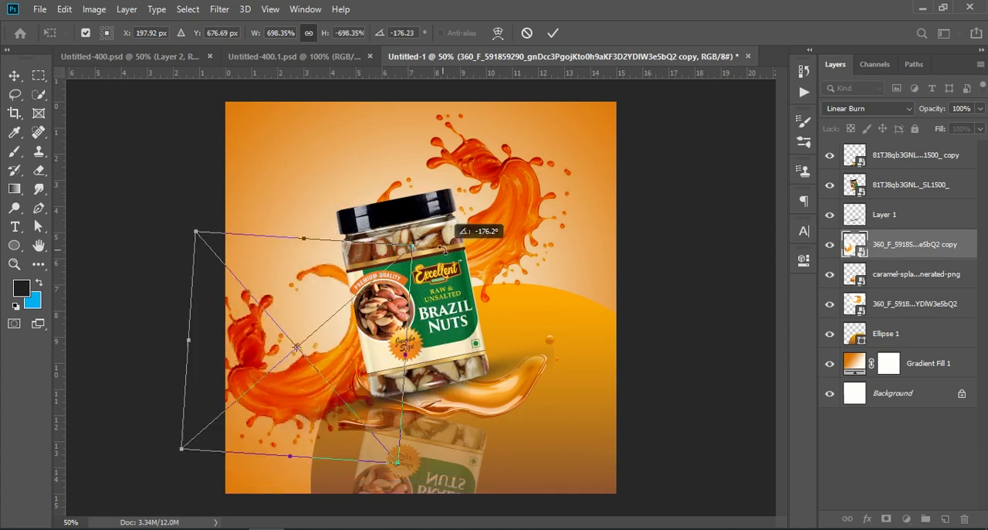
right_click(307, 372)
click(351, 365)
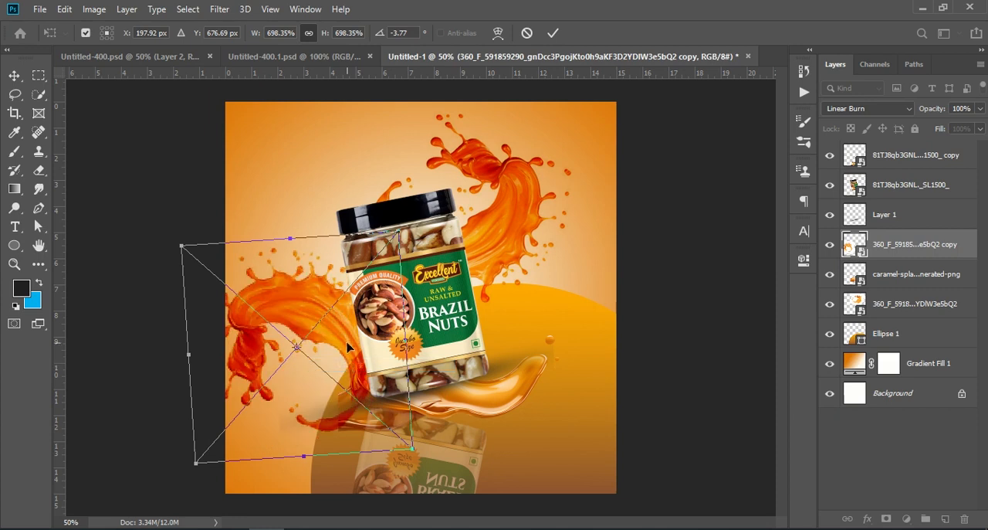
drag(409, 227, 221, 255)
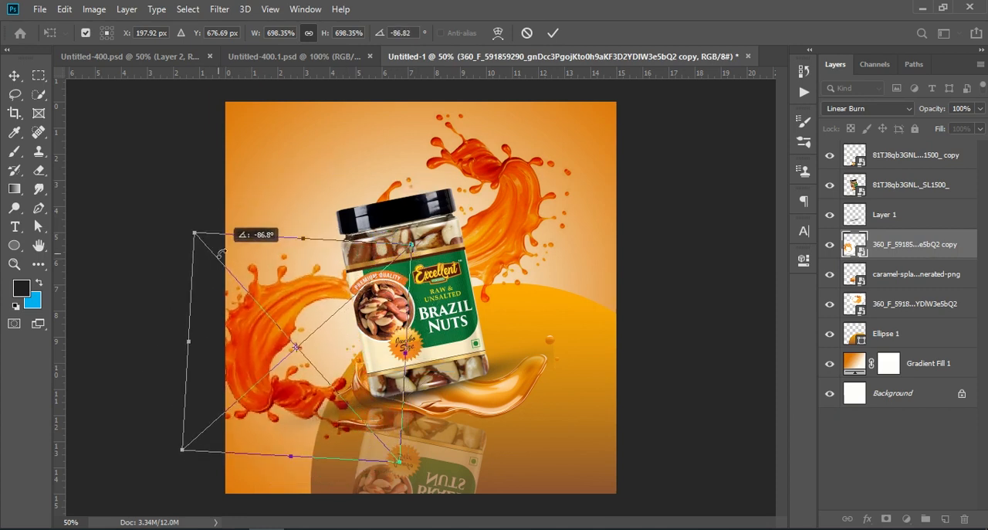
drag(292, 309, 302, 308)
drag(454, 223, 474, 252)
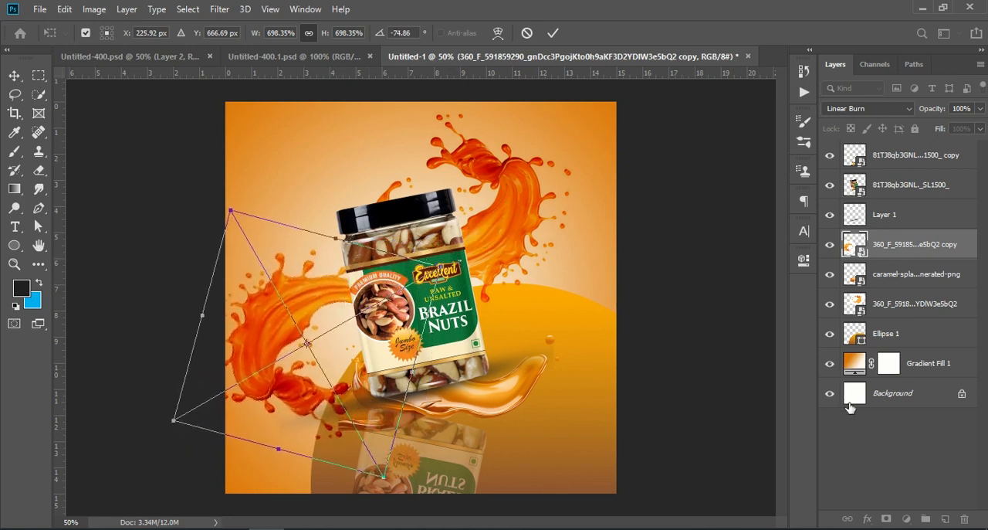
click(855, 437)
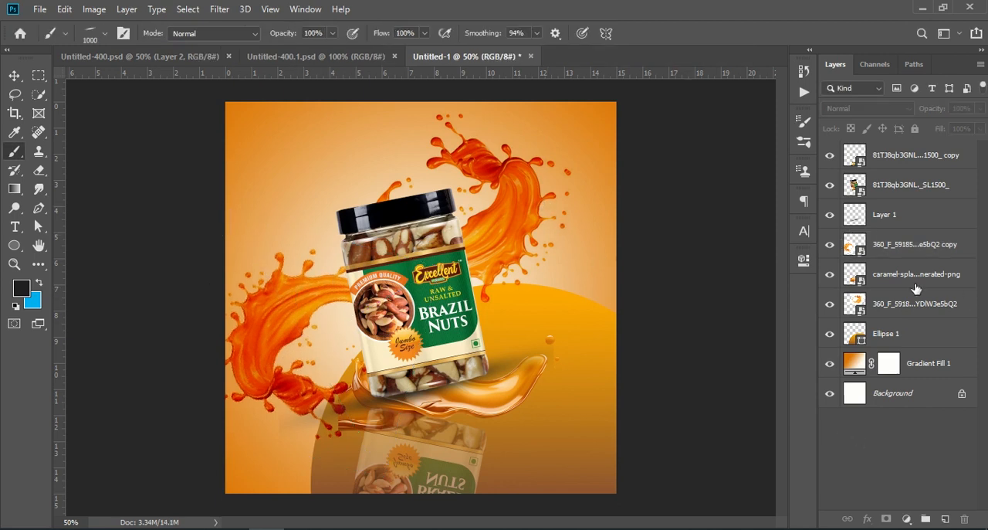
Move the upper-right orange splash slightly up and away from the jar, and rotate it slightly counterclockwise.
click(879, 306)
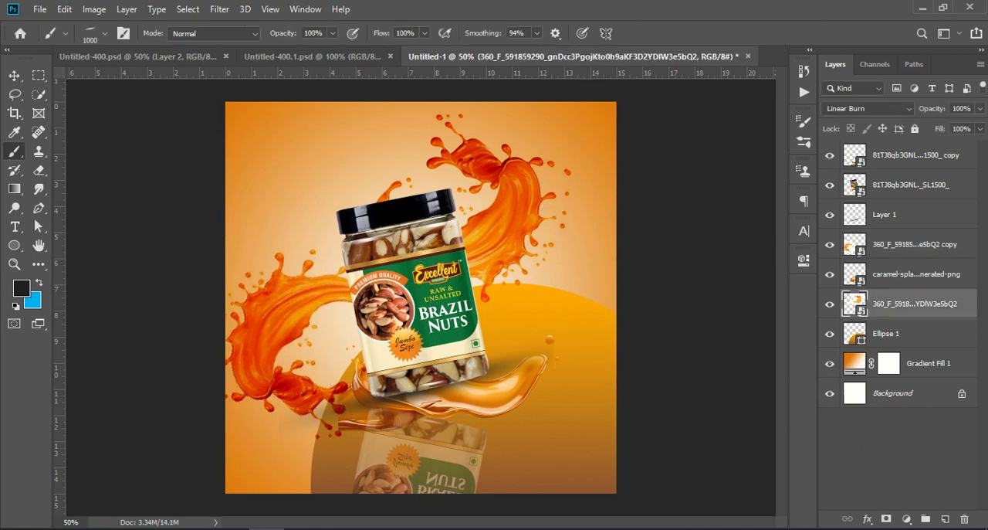
key(ctrl+t)
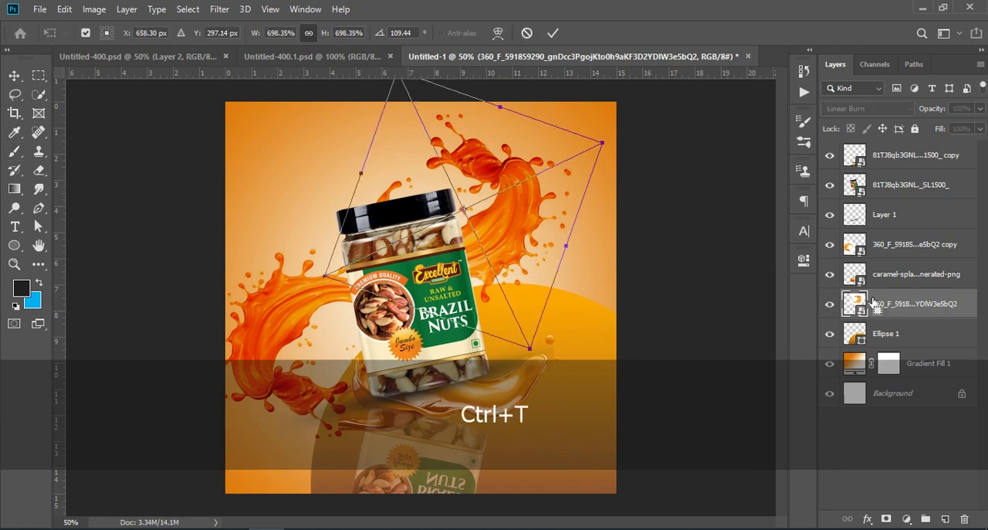
drag(546, 223, 570, 212)
drag(645, 131, 632, 113)
drag(558, 181, 571, 185)
click(873, 466)
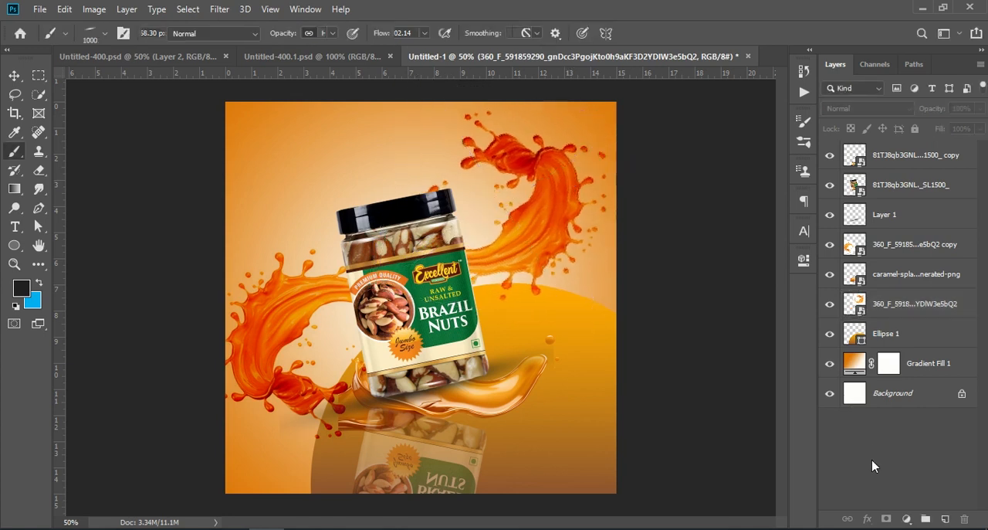
Scale down the lower-left orange splash slightly and nudge it inward toward the jar.
click(883, 249)
key(ctrl)
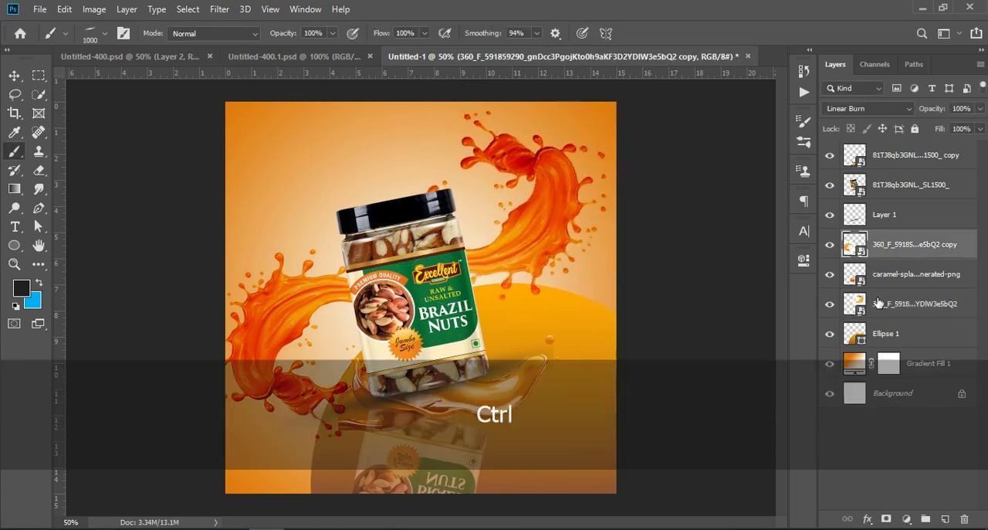
key(ctrl+t)
drag(274, 315, 276, 317)
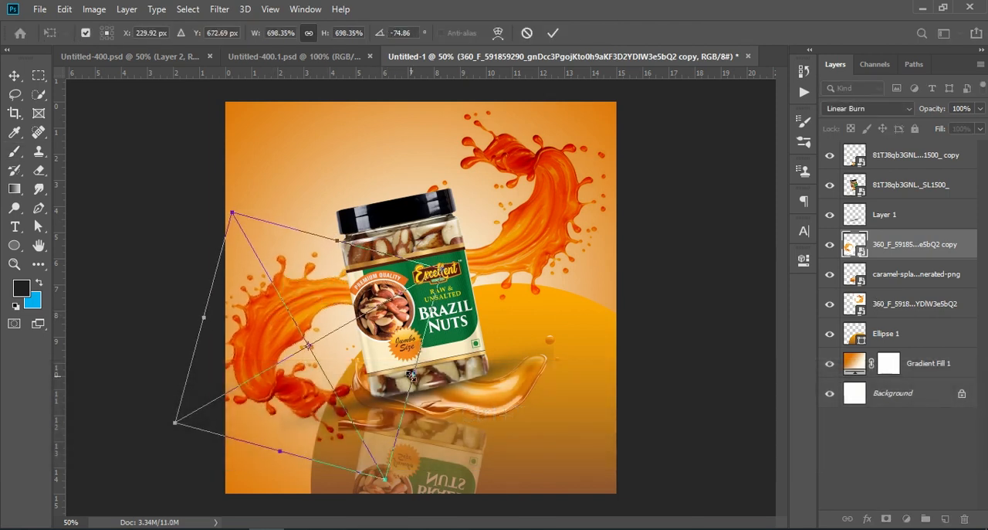
drag(412, 375, 400, 370)
drag(282, 313, 300, 319)
click(869, 437)
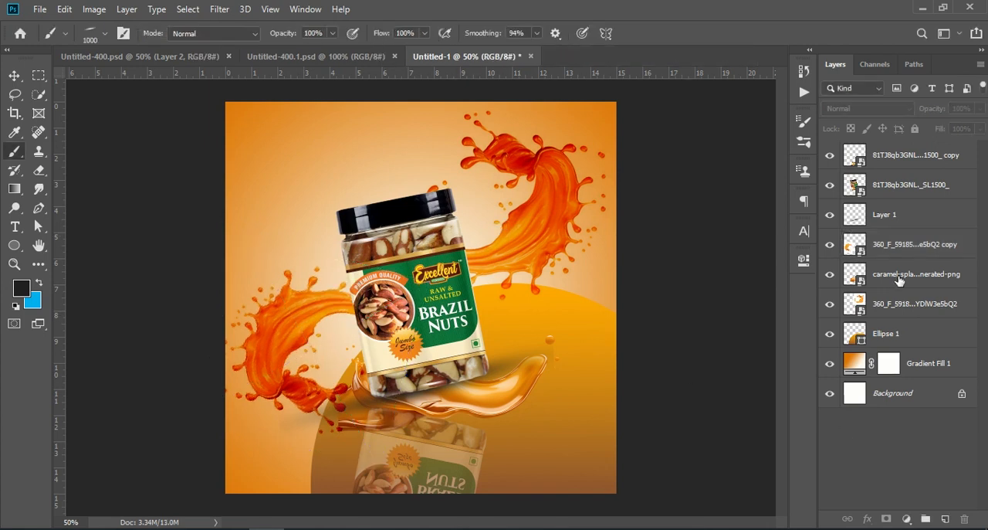
Scale the upper-right orange splash down to about 666% and position it at about X 751.8, Y 295.8 px.
click(904, 247)
key(ctrl)
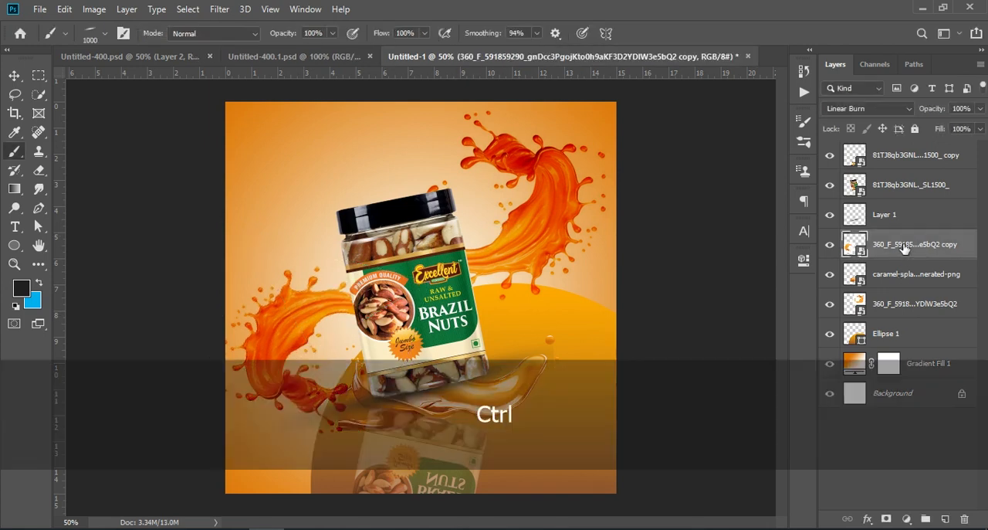
click(890, 305)
key(ctrl+t)
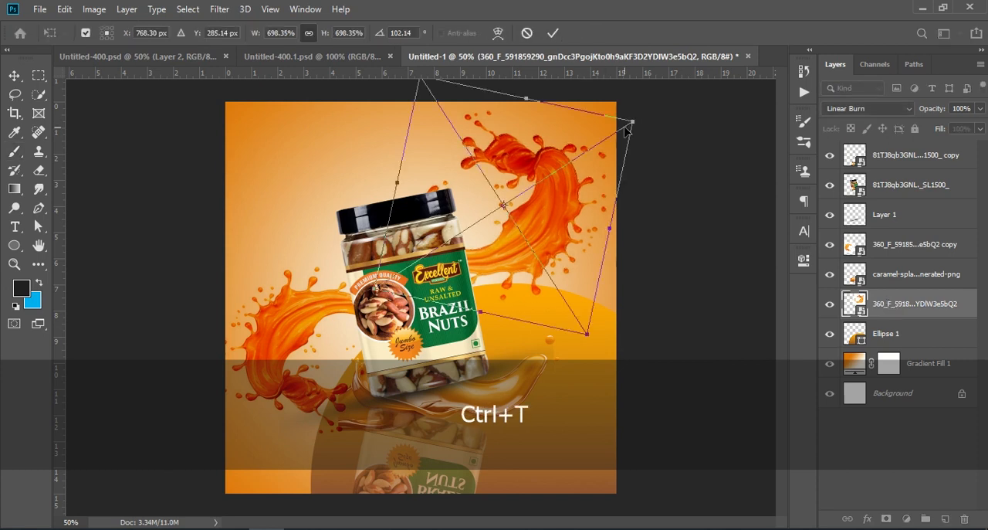
drag(634, 120, 621, 129)
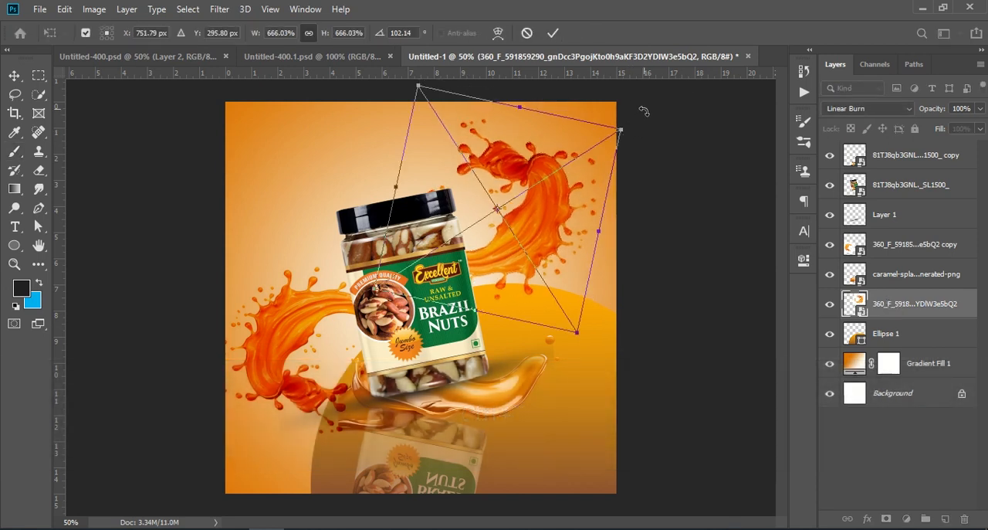
click(553, 33)
key(b)
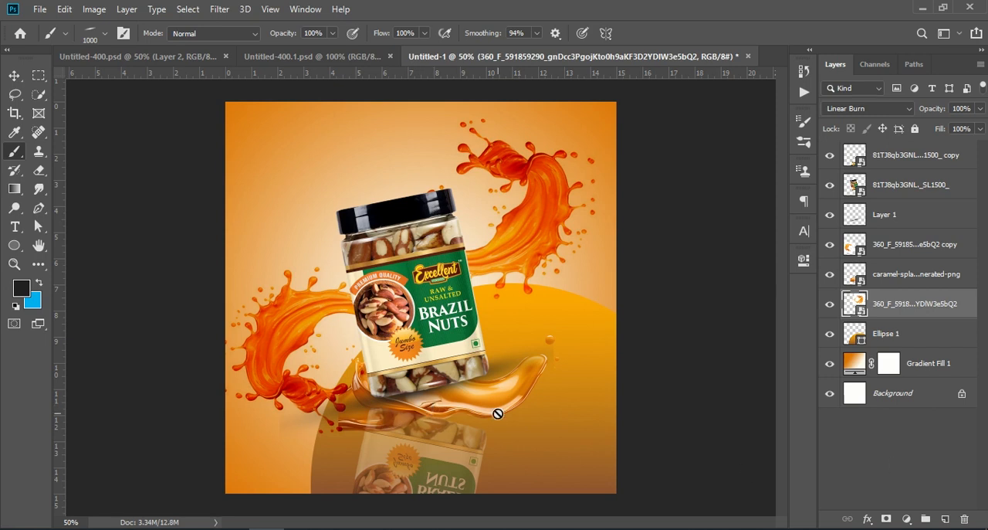
Rotate the caramel splash slightly counterclockwise beneath the jar.
click(534, 349)
click(532, 224)
click(892, 275)
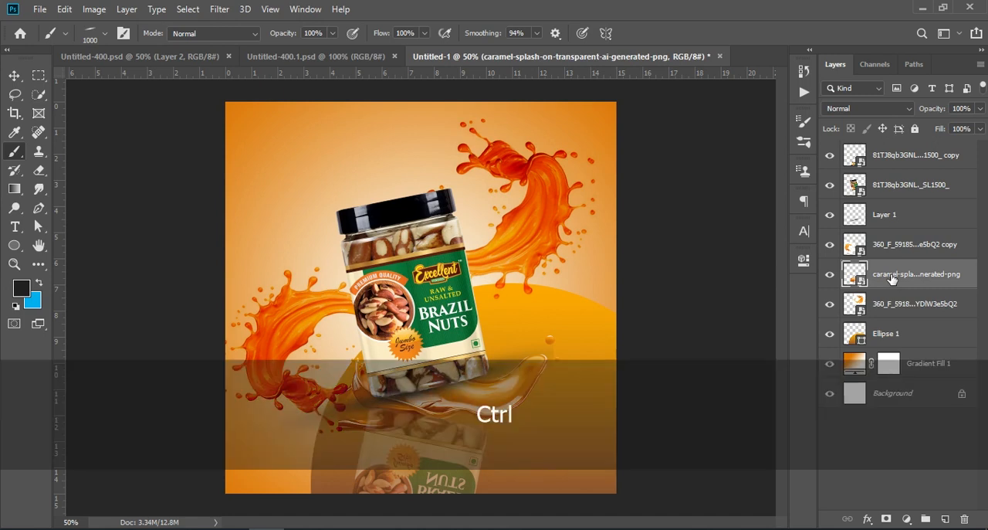
key(ctrl+t)
drag(589, 311, 586, 279)
click(864, 451)
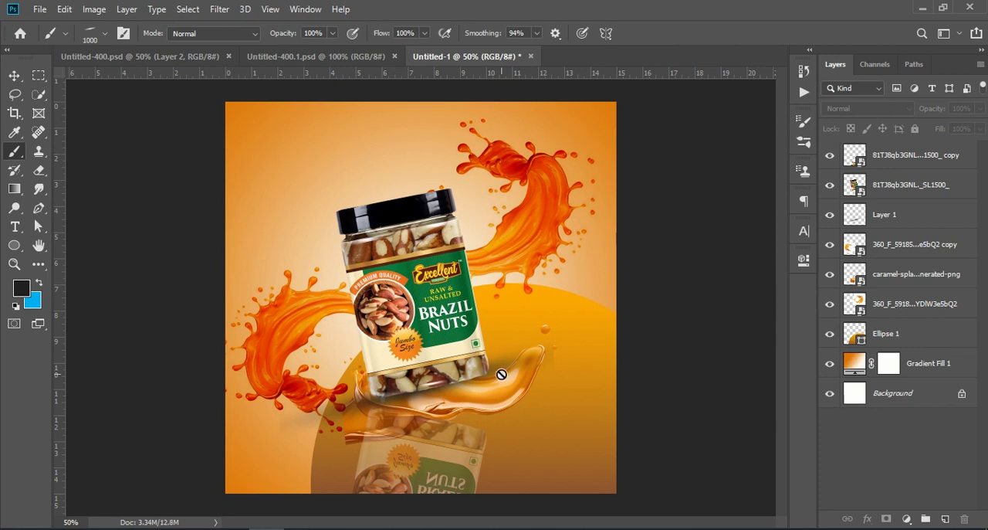
Stamp all visible layers into a new merged layer at the top of the layer stack.
click(903, 157)
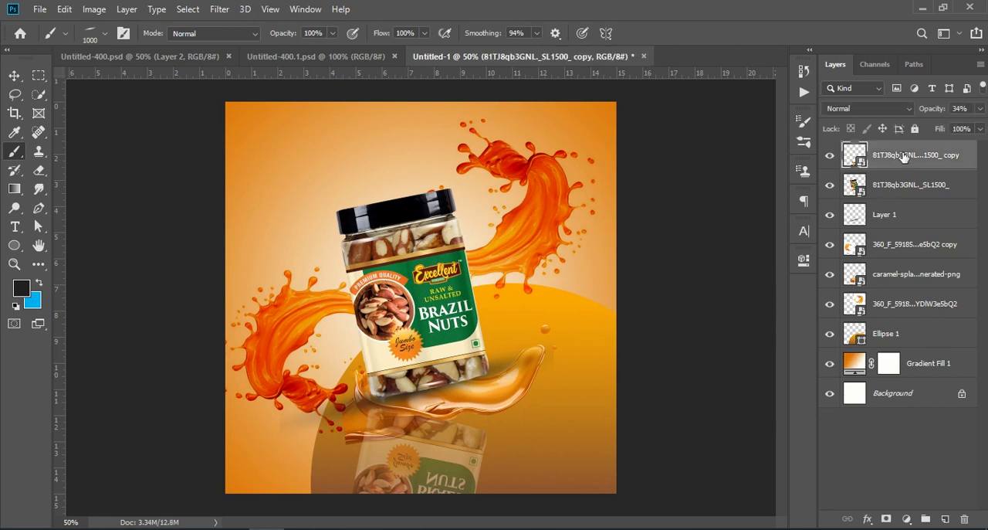
key(ctrl+shift+alt+e)
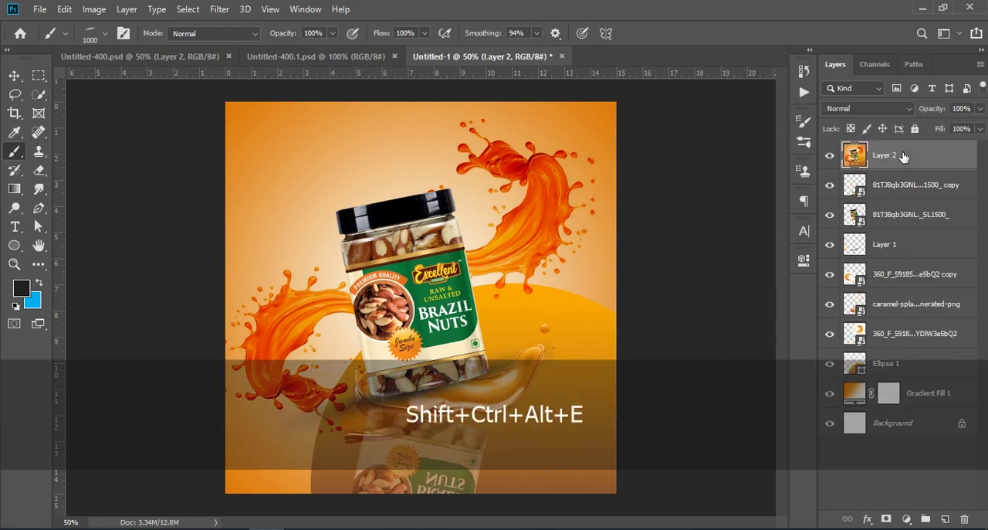
Use the Camera Raw Filter on the merged layer, setting Contrast +19, Highlights -7, Shadows +19, Whites -17 and Blacks -27.
click(220, 9)
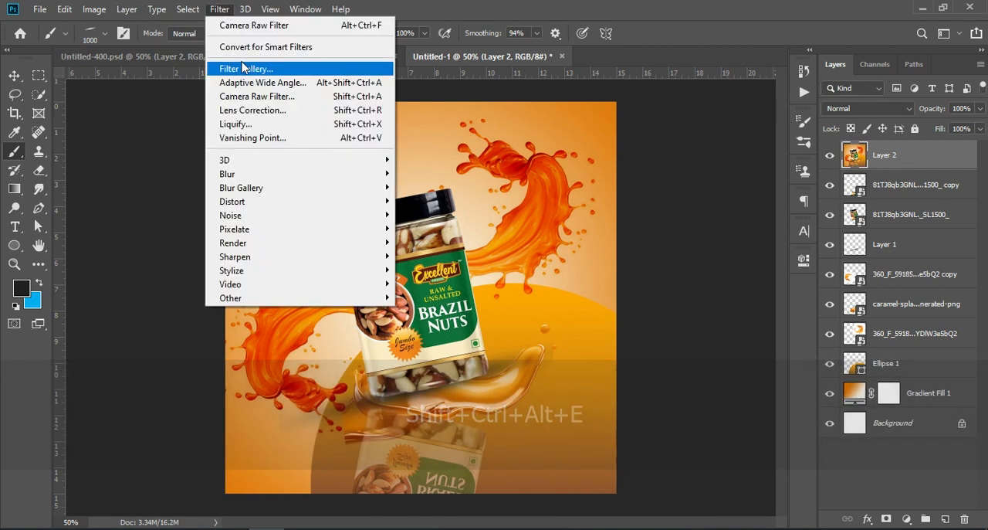
click(299, 97)
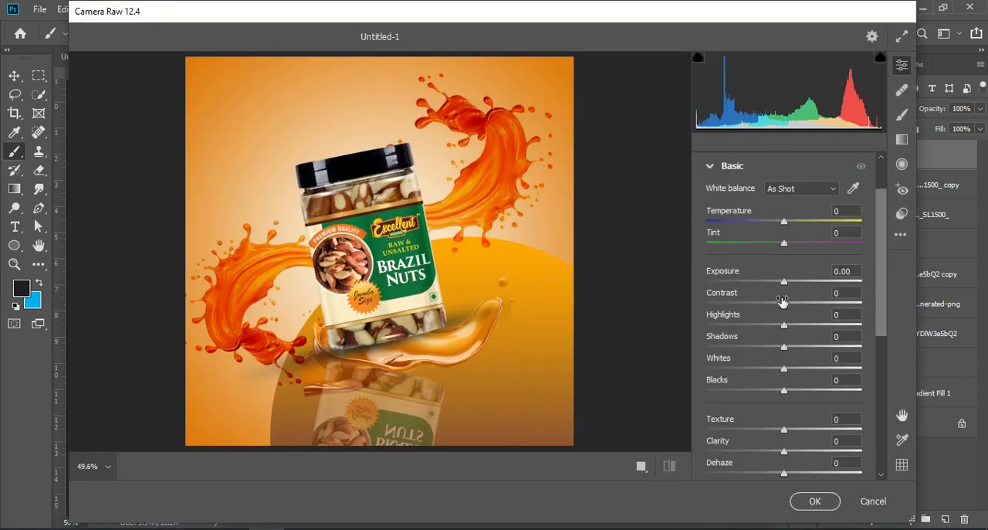
drag(784, 303, 773, 378)
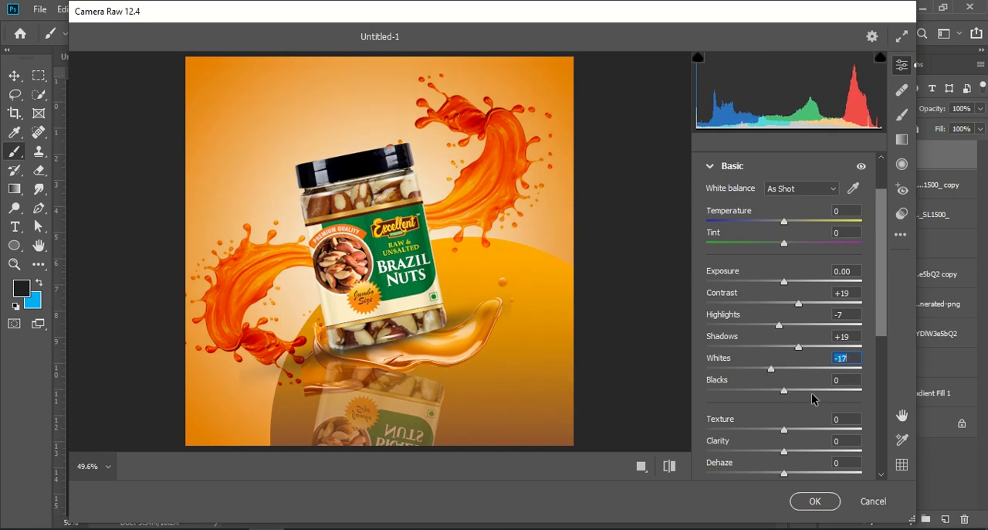
mouse_move(785, 391)
mouse_down()
mouse_move(799, 391)
mouse_move(750, 394)
mouse_move(770, 397)
mouse_up()
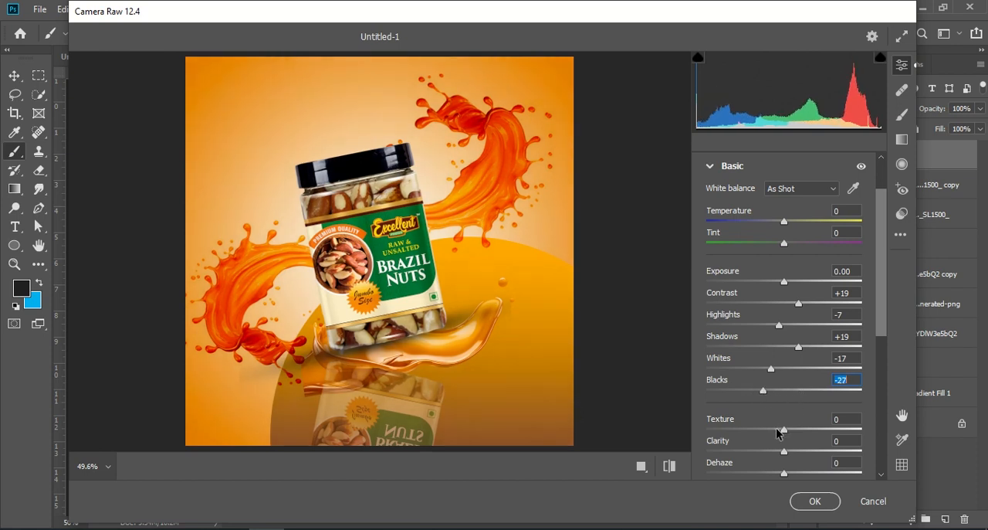
Set Texture to +36, Clarity to +17, Dehaze to -9 and Vibrance to -7 in Camera Raw.
drag(783, 431, 797, 473)
scroll(774, 398, down, 2)
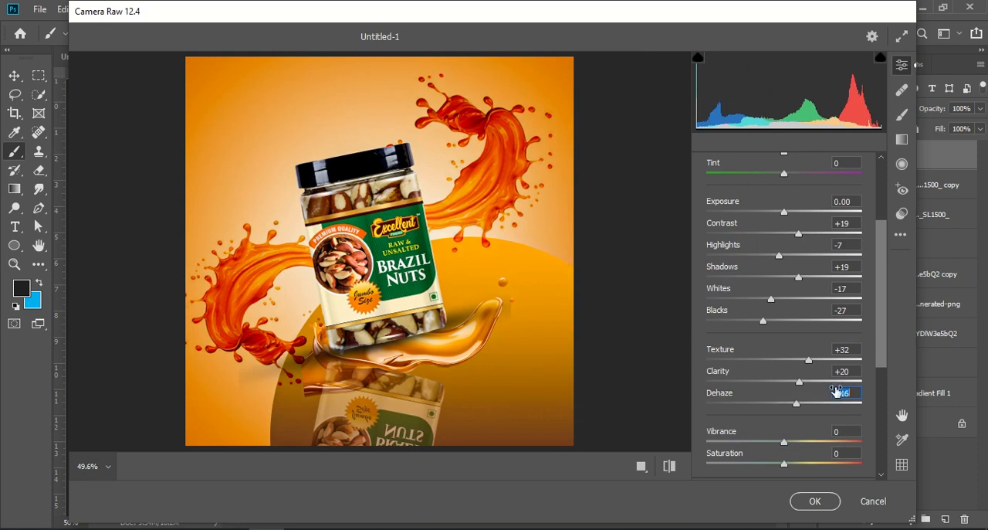
drag(795, 402, 800, 403)
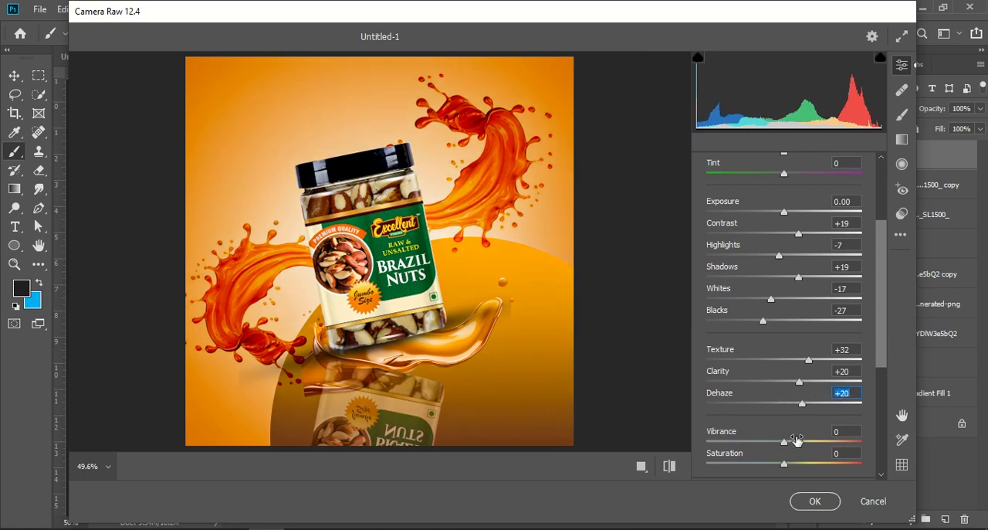
mouse_move(788, 447)
mouse_down()
mouse_move(799, 447)
mouse_move(777, 445)
mouse_up()
drag(798, 407, 814, 371)
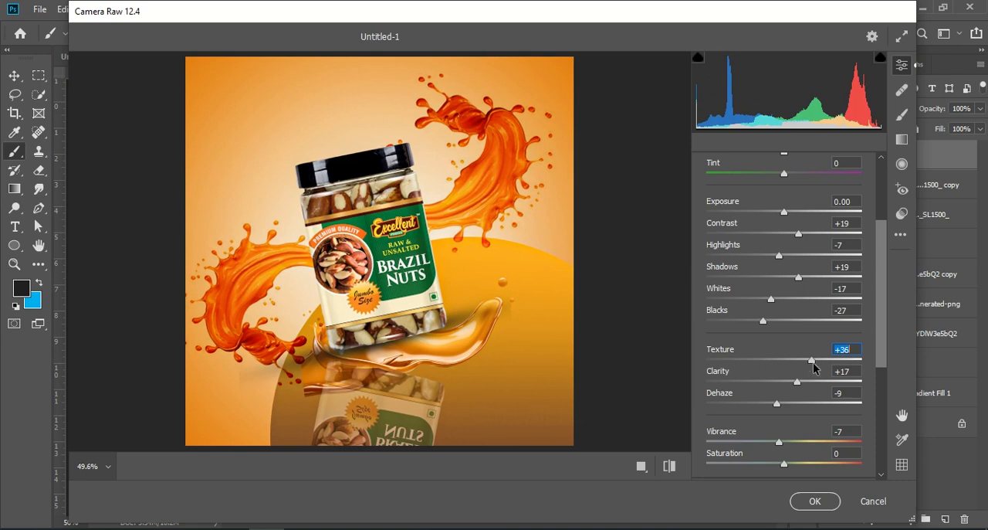
Raise the Whites to brighten the poster and apply the Camera Raw adjustments.
drag(770, 300, 789, 282)
click(786, 284)
click(814, 501)
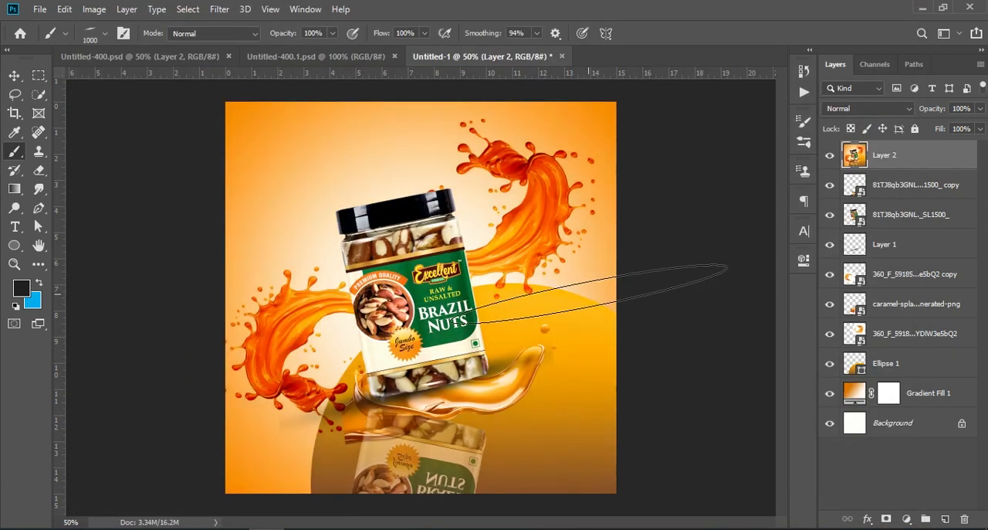
Examine the graded poster up close and compare it with the ungraded version by toggling the merged layer's visibility.
click(21, 75)
key(ctrl+KP_Add)
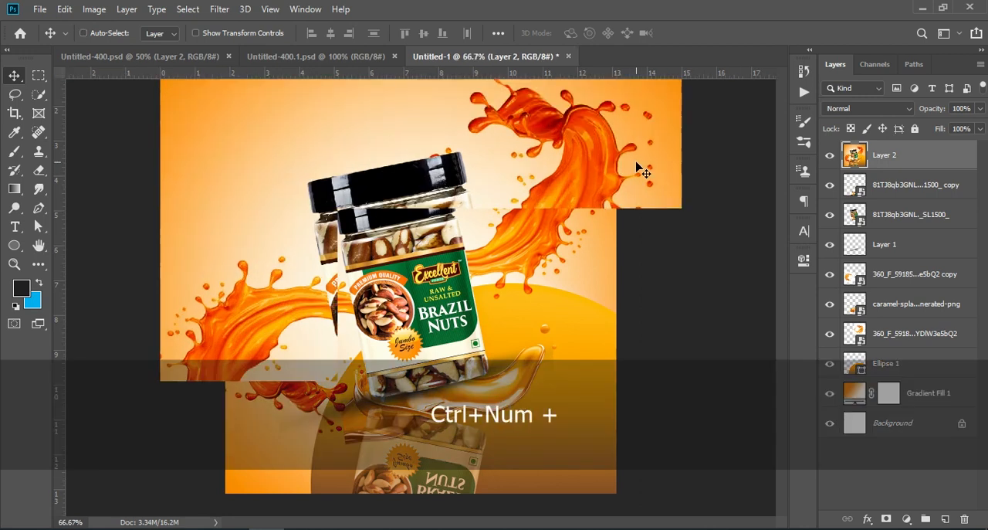
key(ctrl+KP_Add)
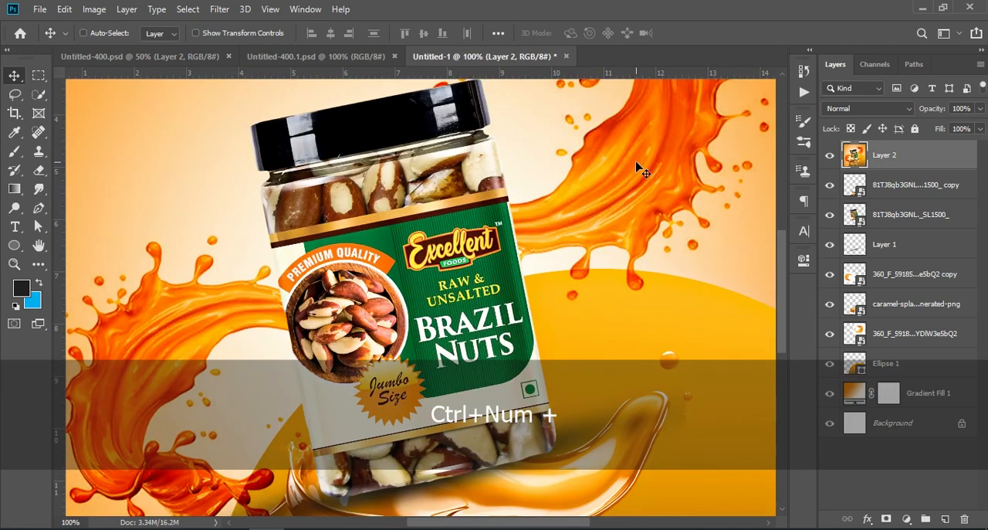
key(ctrl+KP_Subtract)
key(ctrl+KP_Subtract)
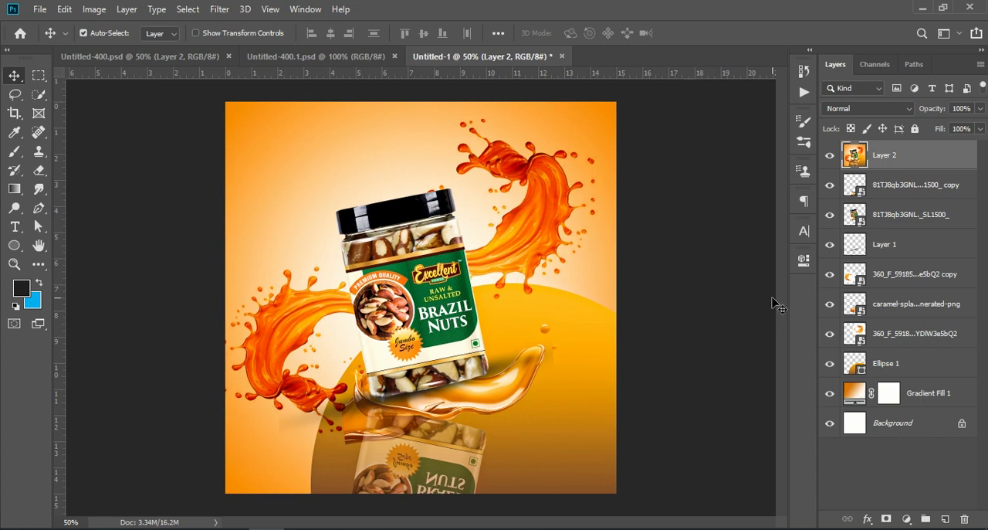
click(831, 156)
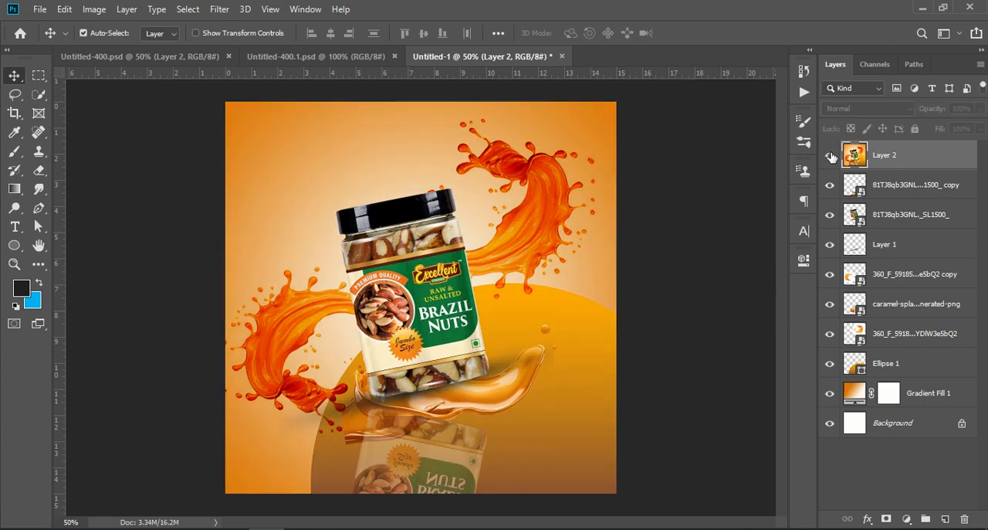
click(831, 156)
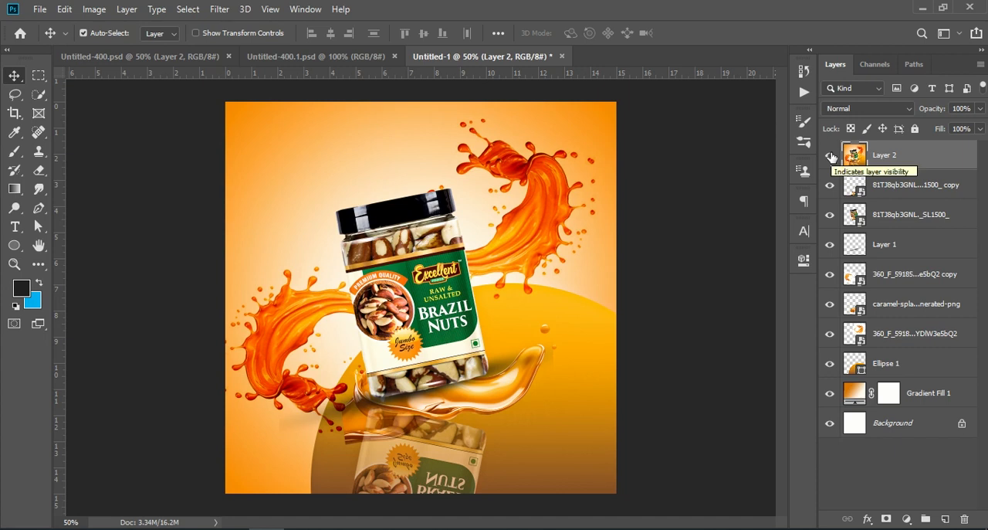